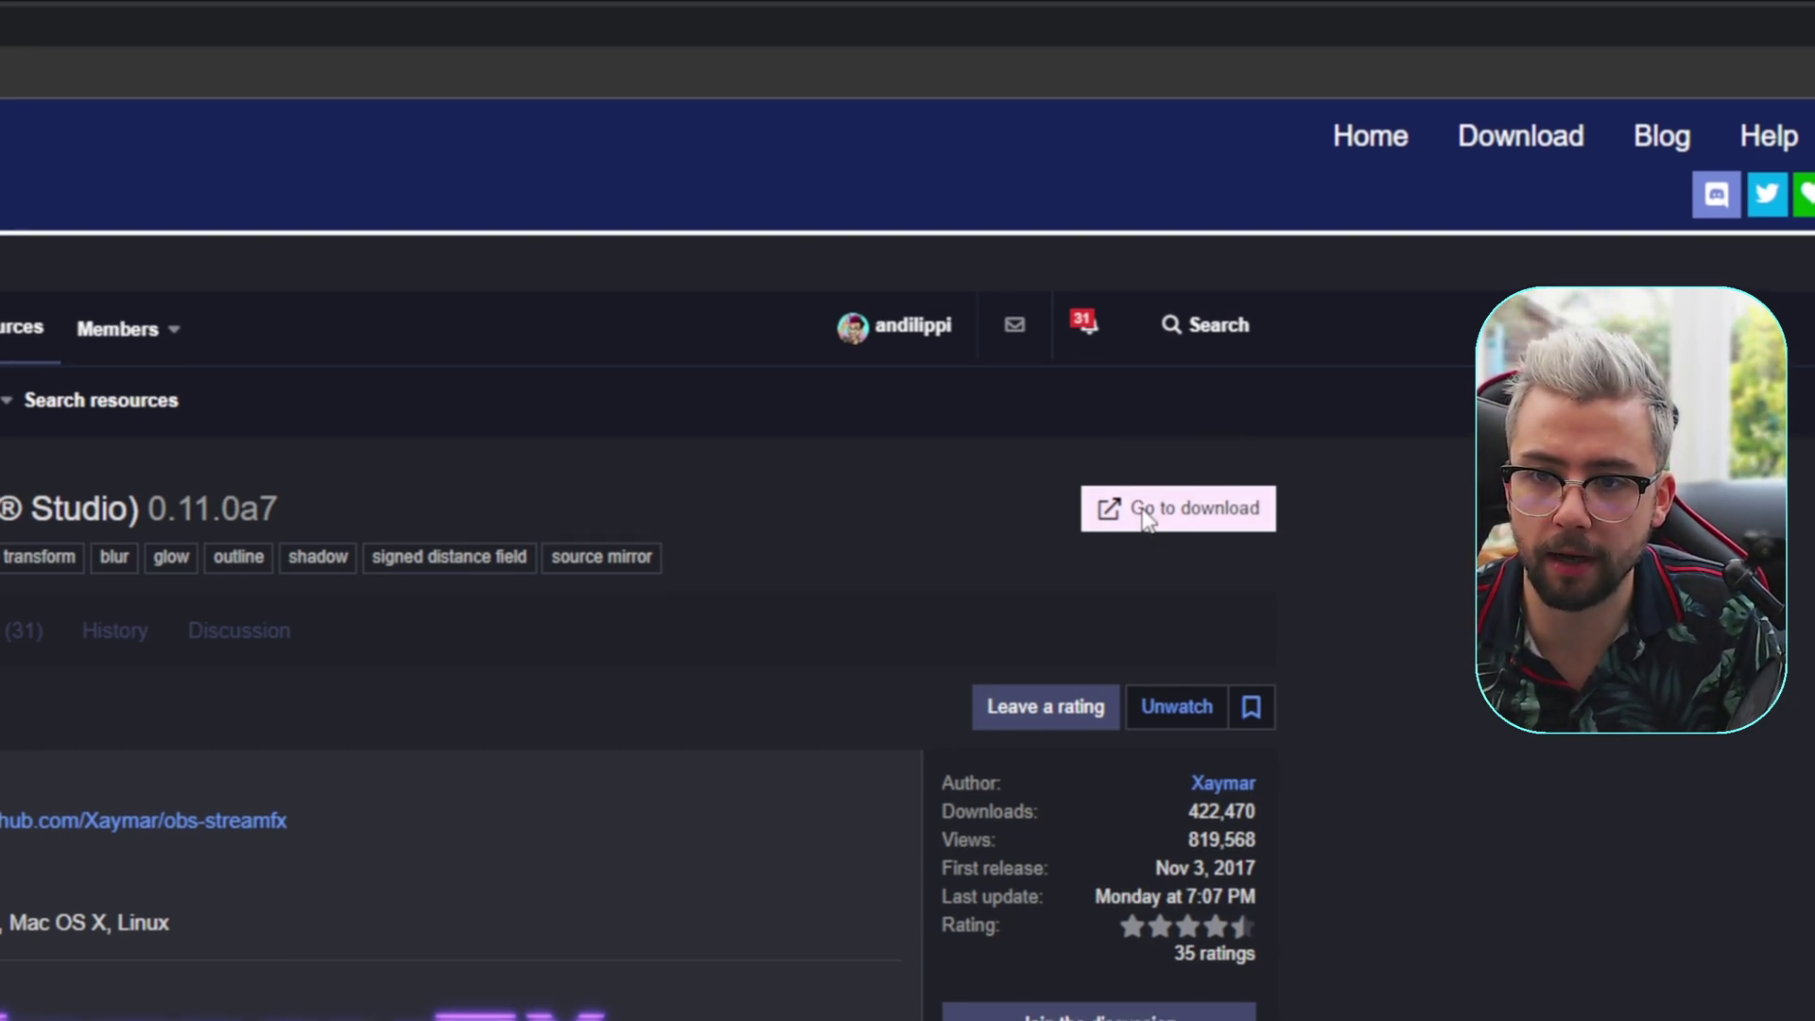
Follow the OBS Forums download link to the StreamFX release notes on GitHub
left_click(1144, 515)
Scroll the StreamFX 0.11.0a7 release to Assets and its 8.02 MB Windows installer, then return to OBS
scroll(627, 625, "down", 10)
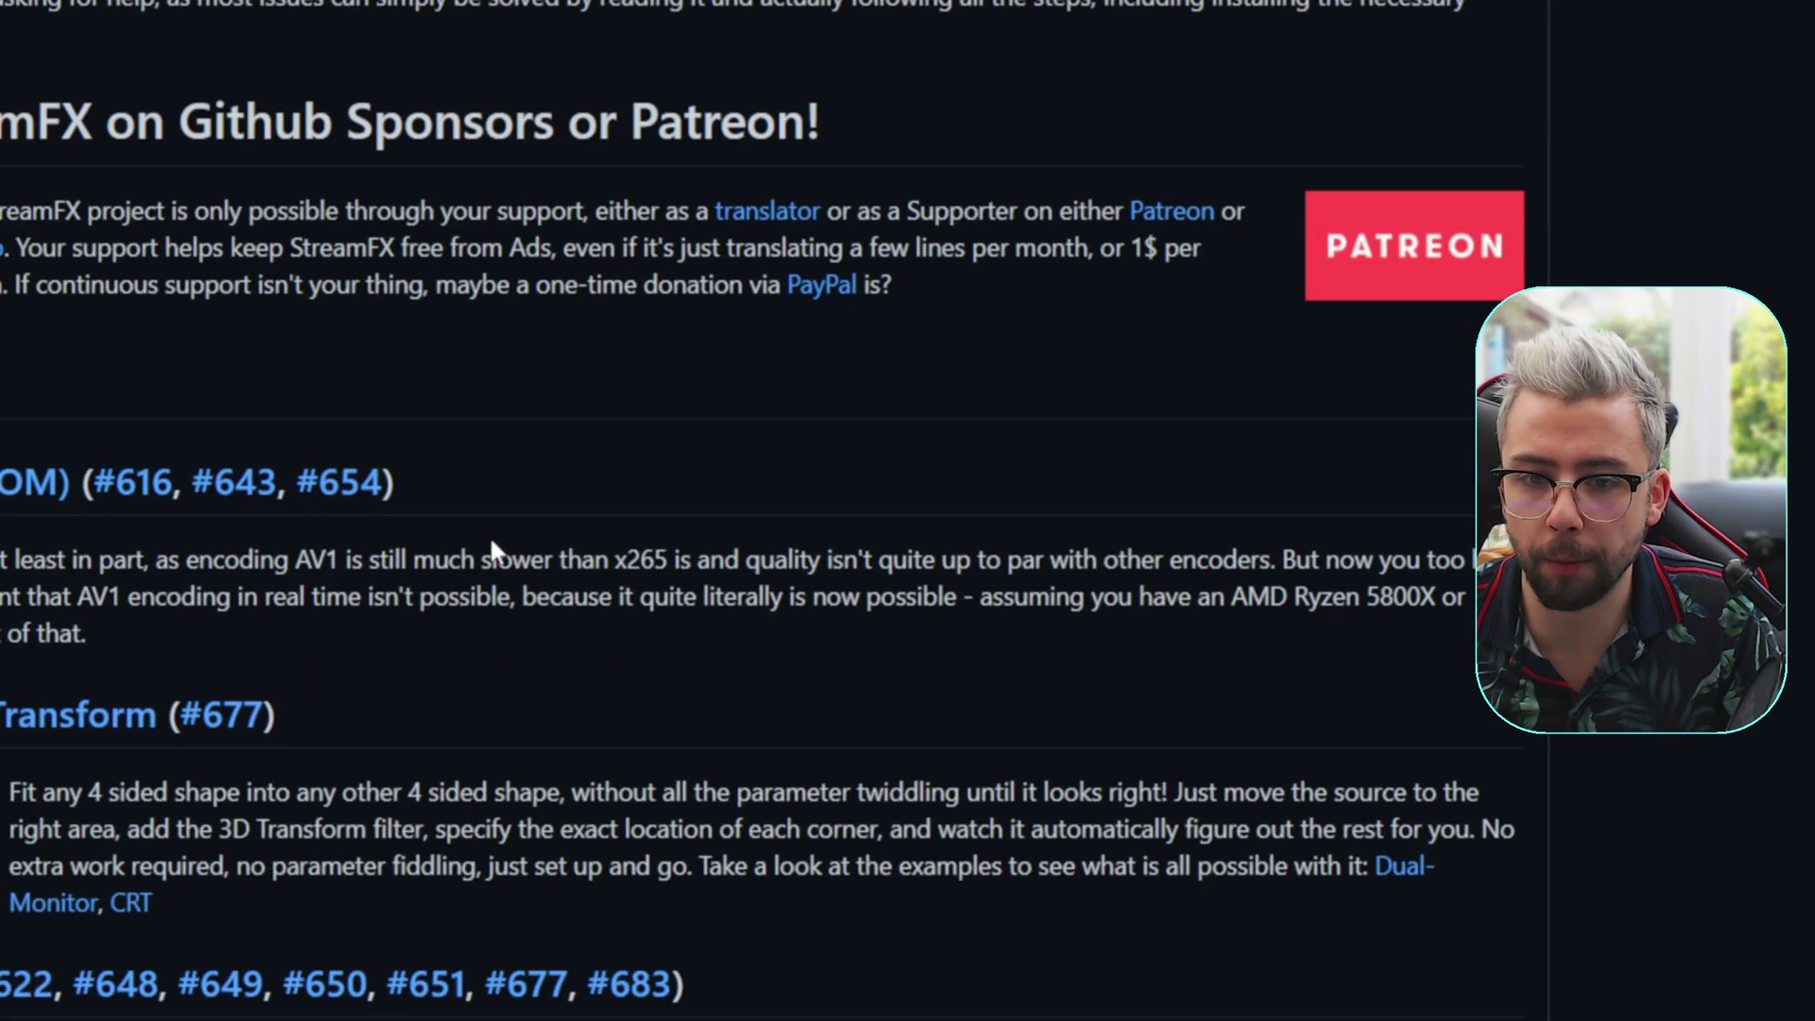
scroll(492, 547, "down", 15)
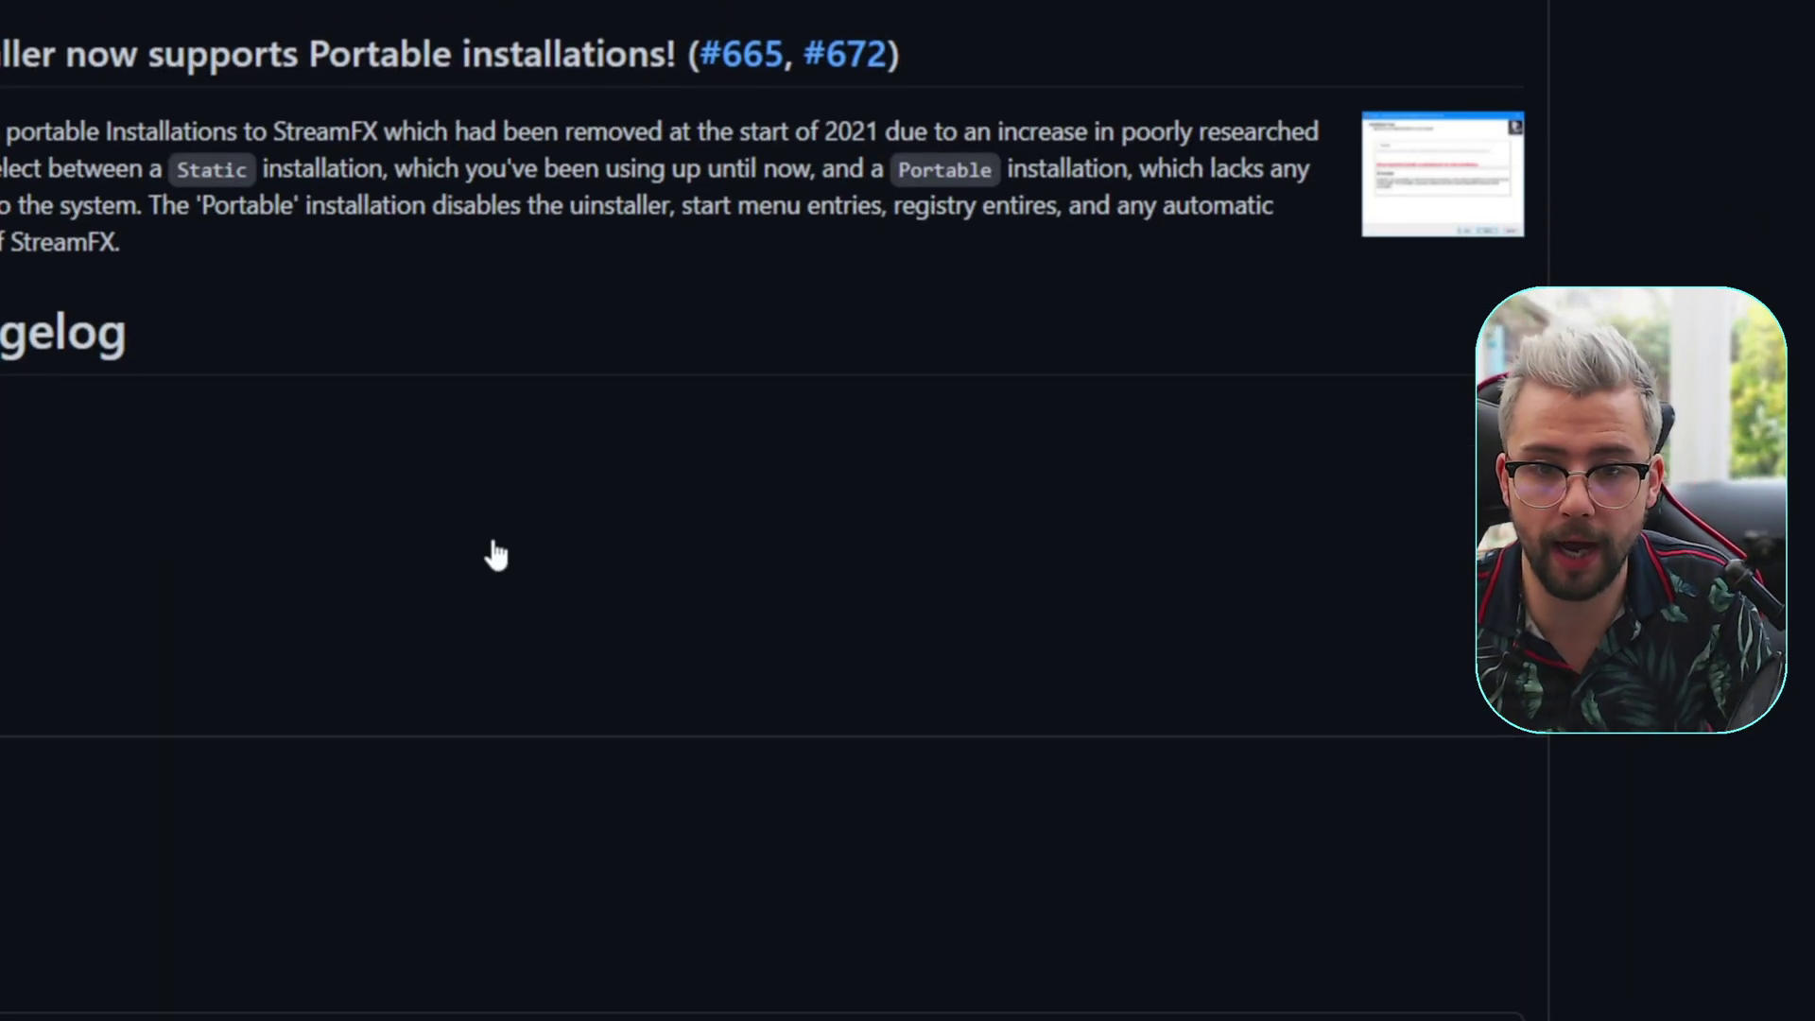
scroll(496, 556, "down", 10)
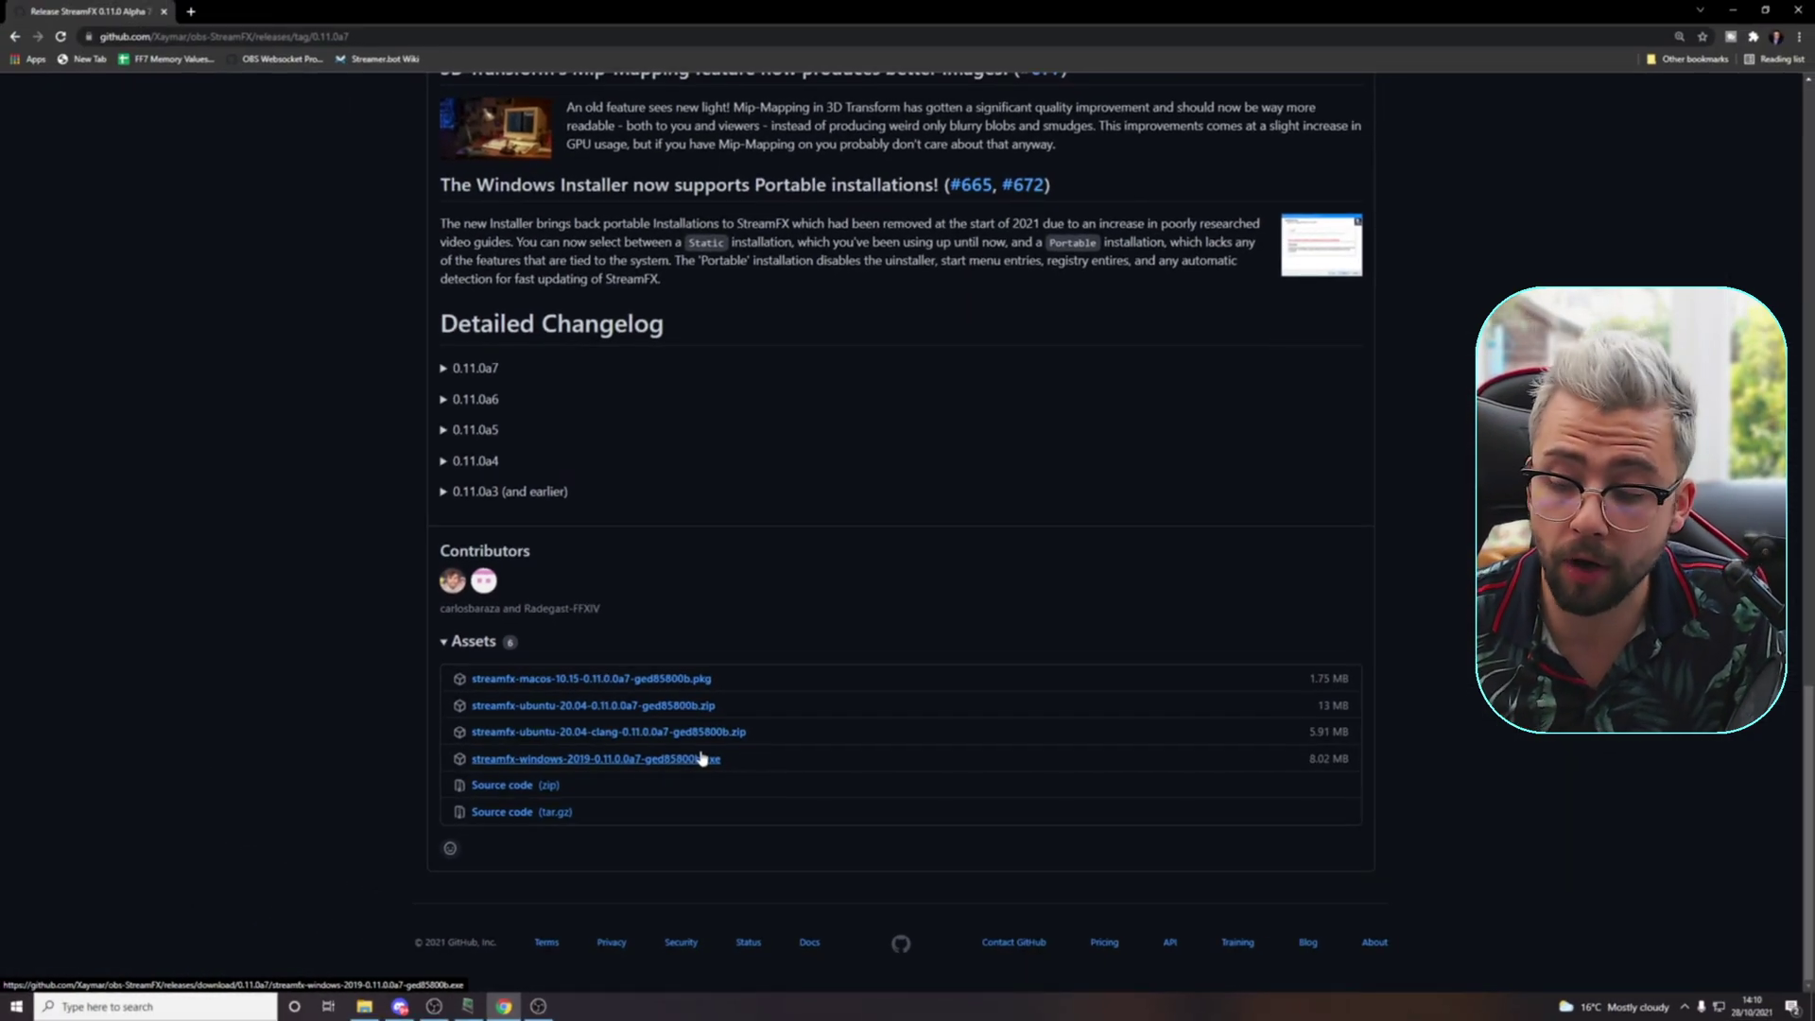
left_click(546, 1010)
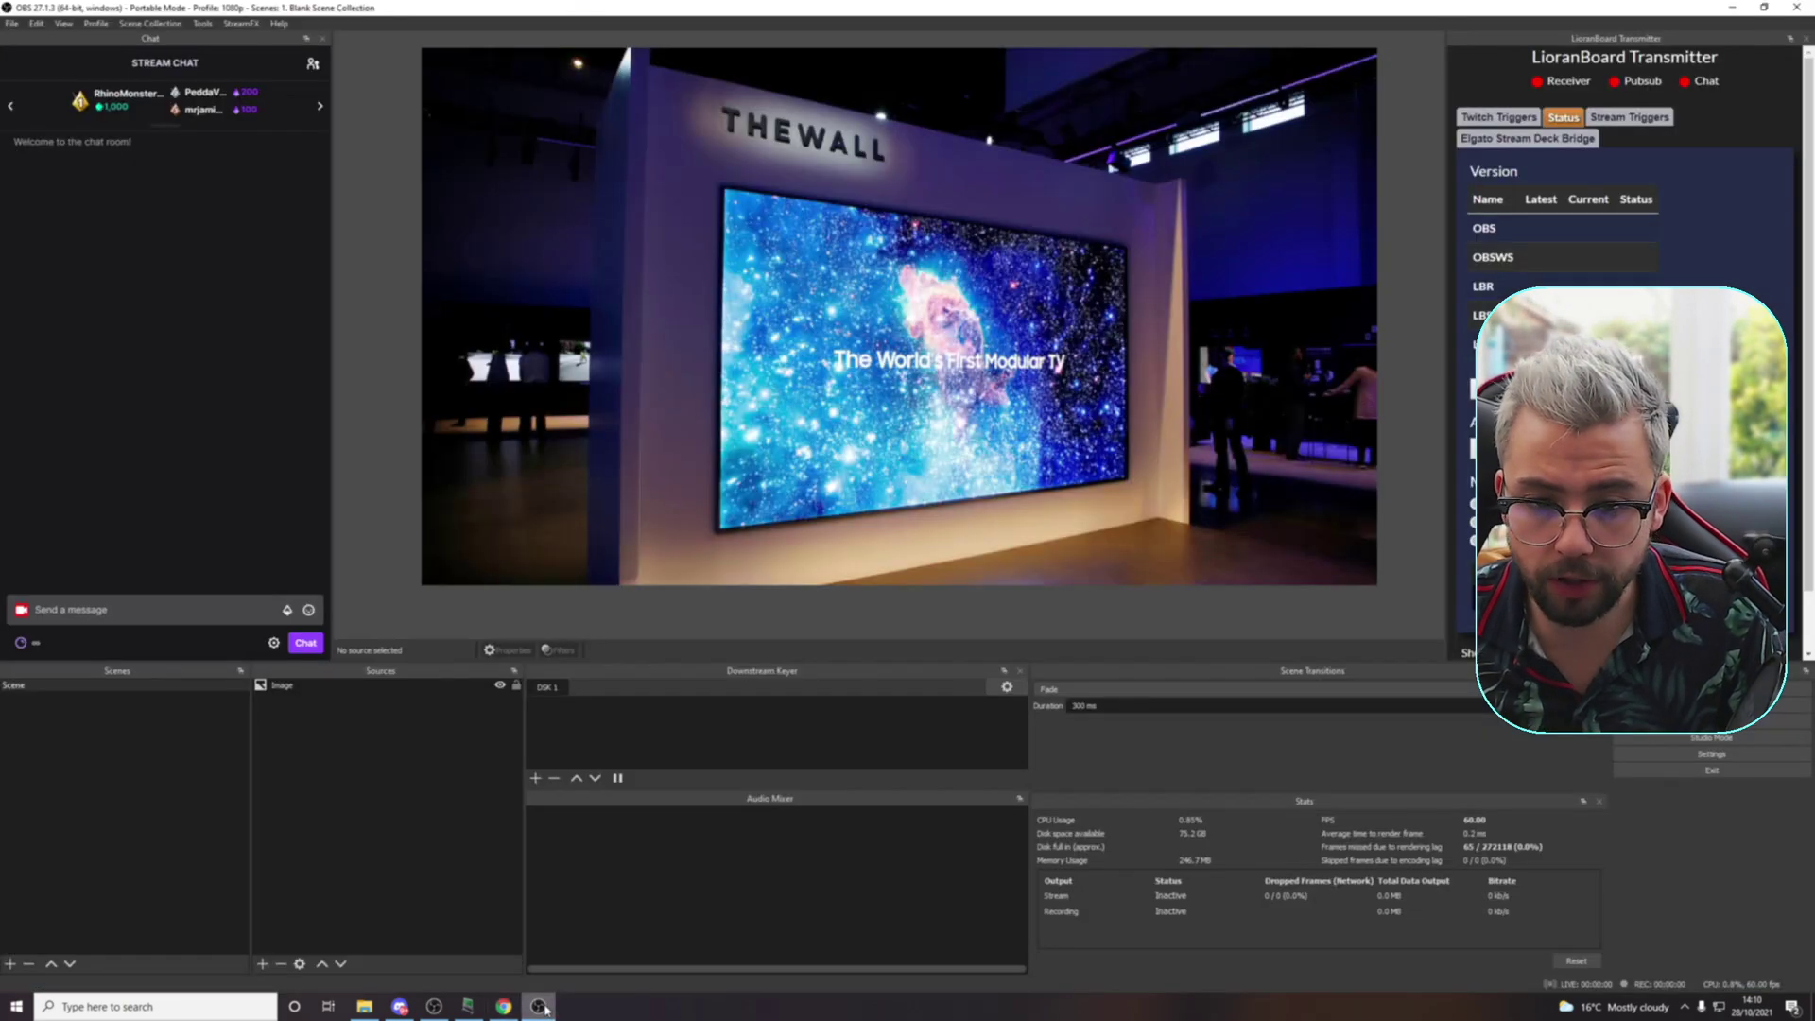
Select and then deselect The Wall background Image source in the preview
left_click(1145, 368)
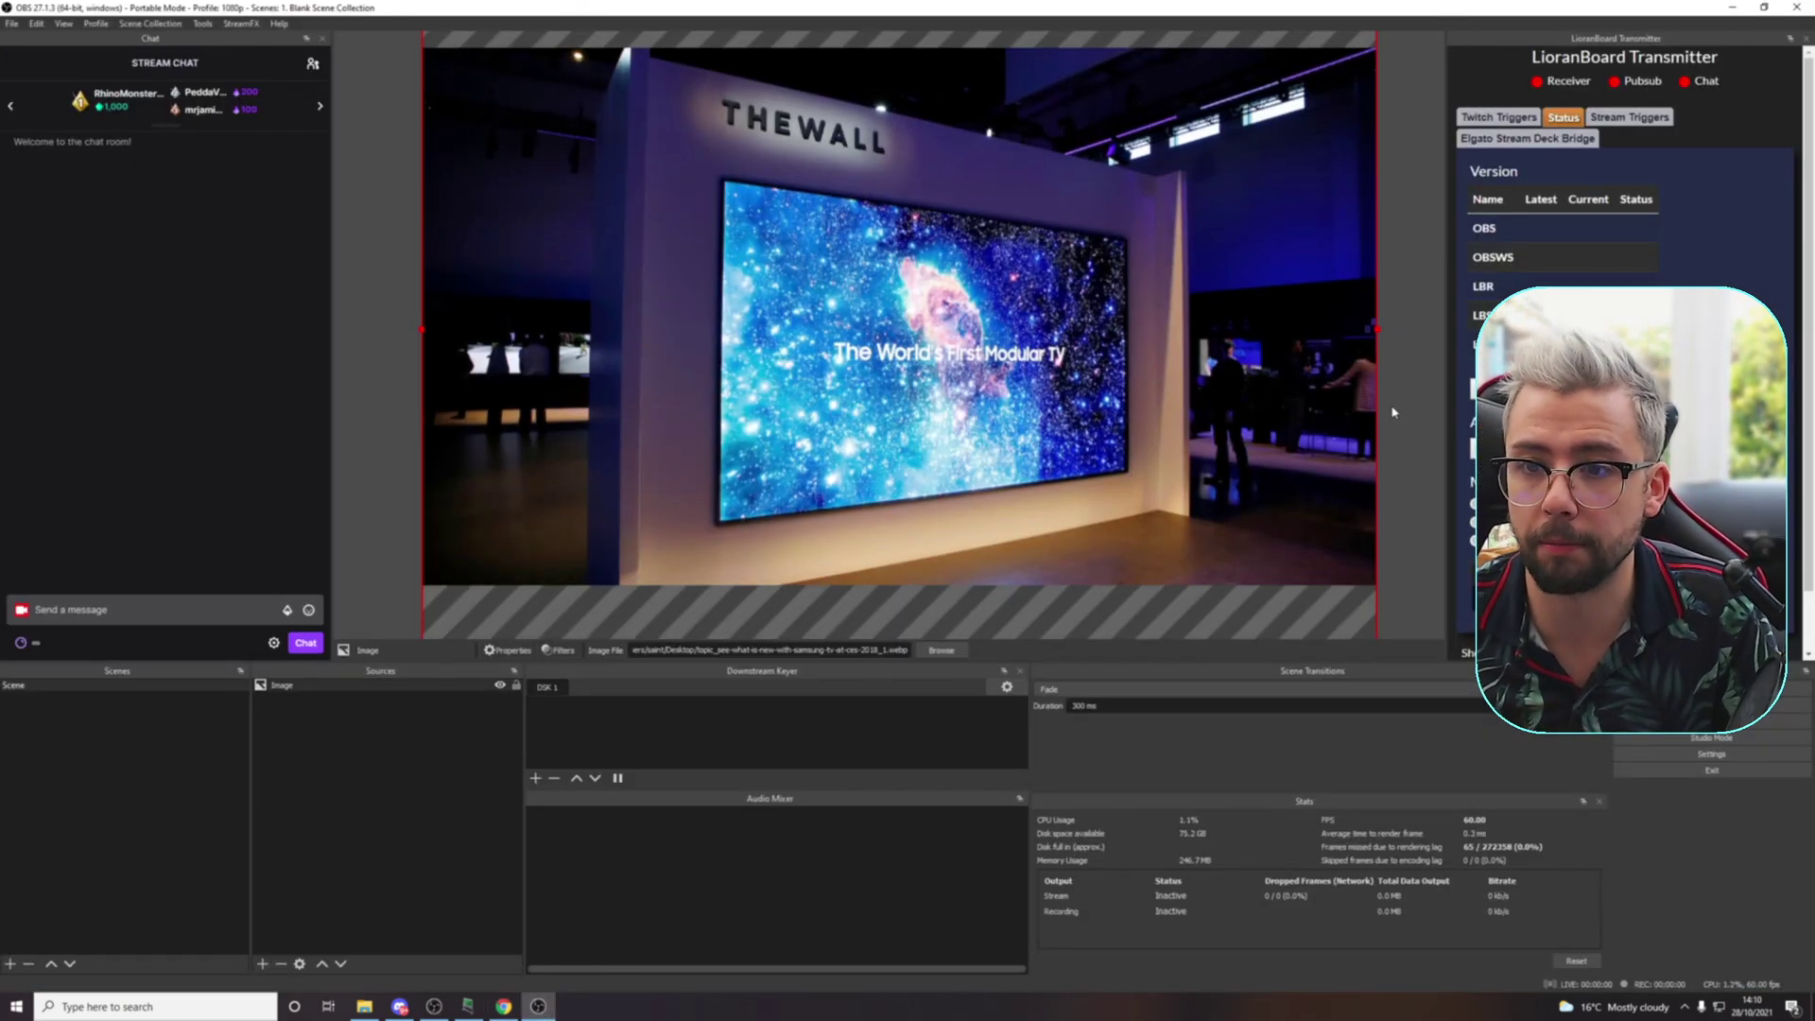
left_click(1393, 413)
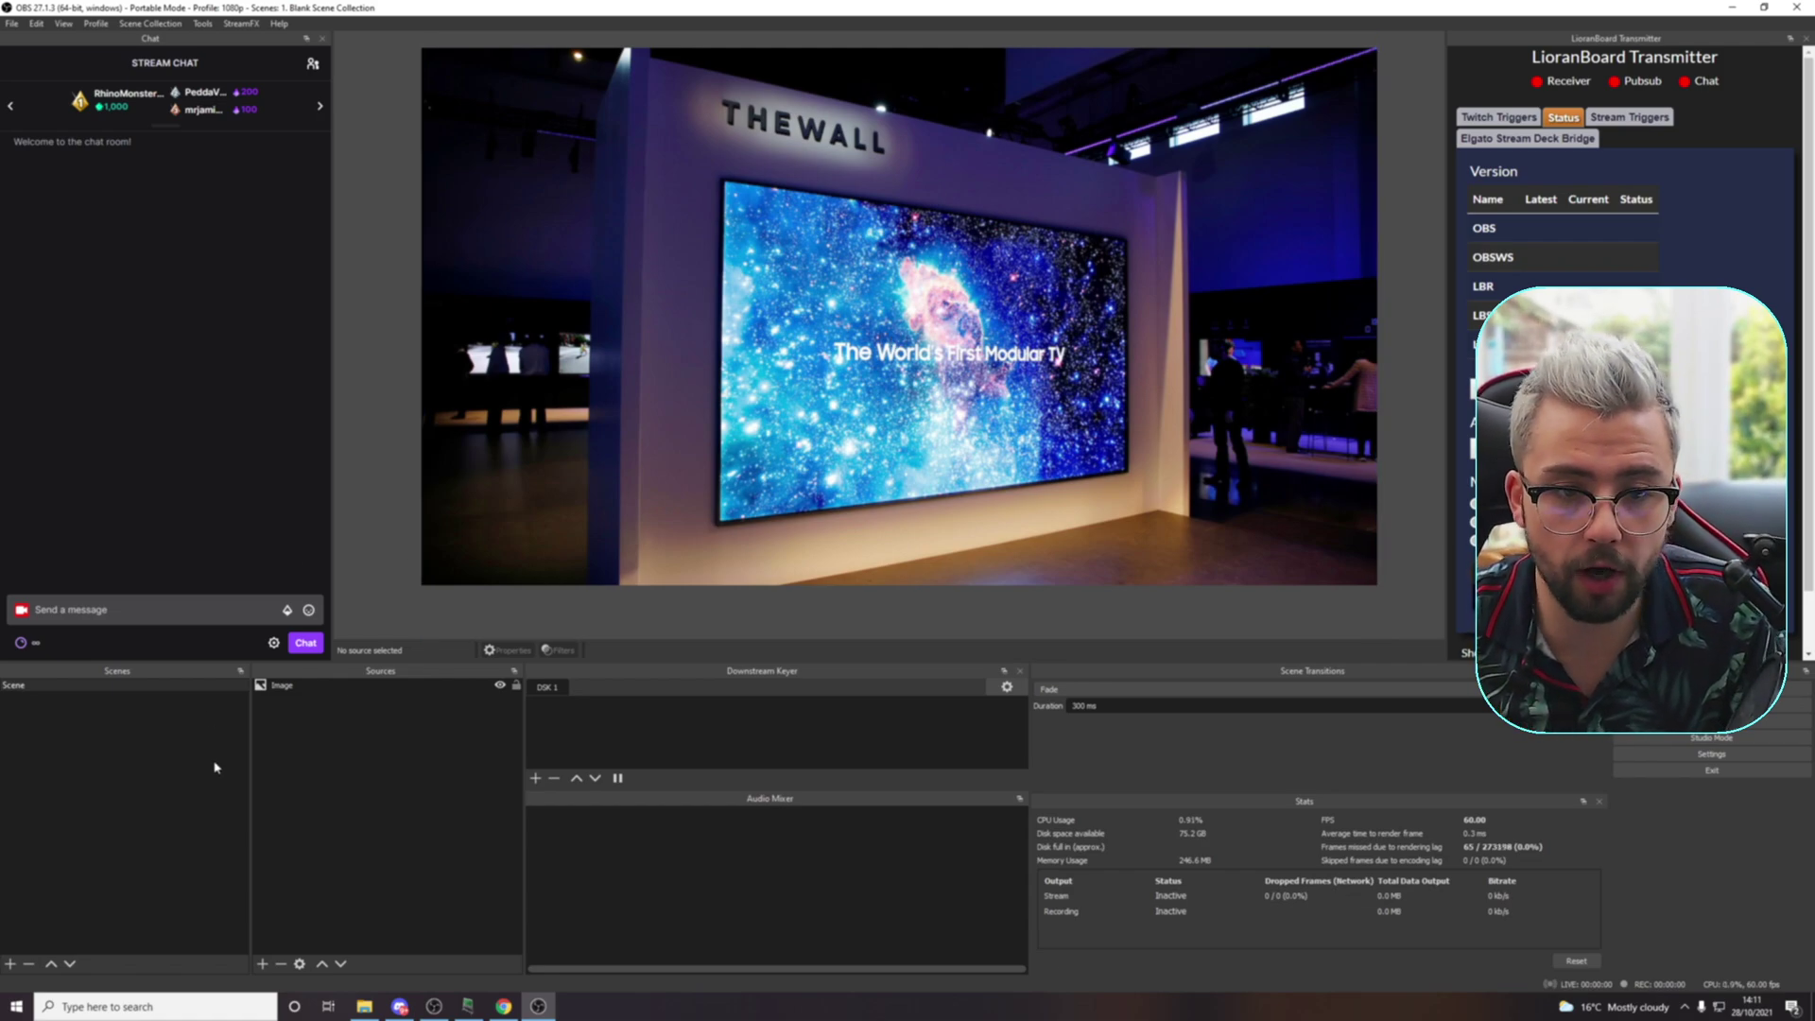
right_click(360, 743)
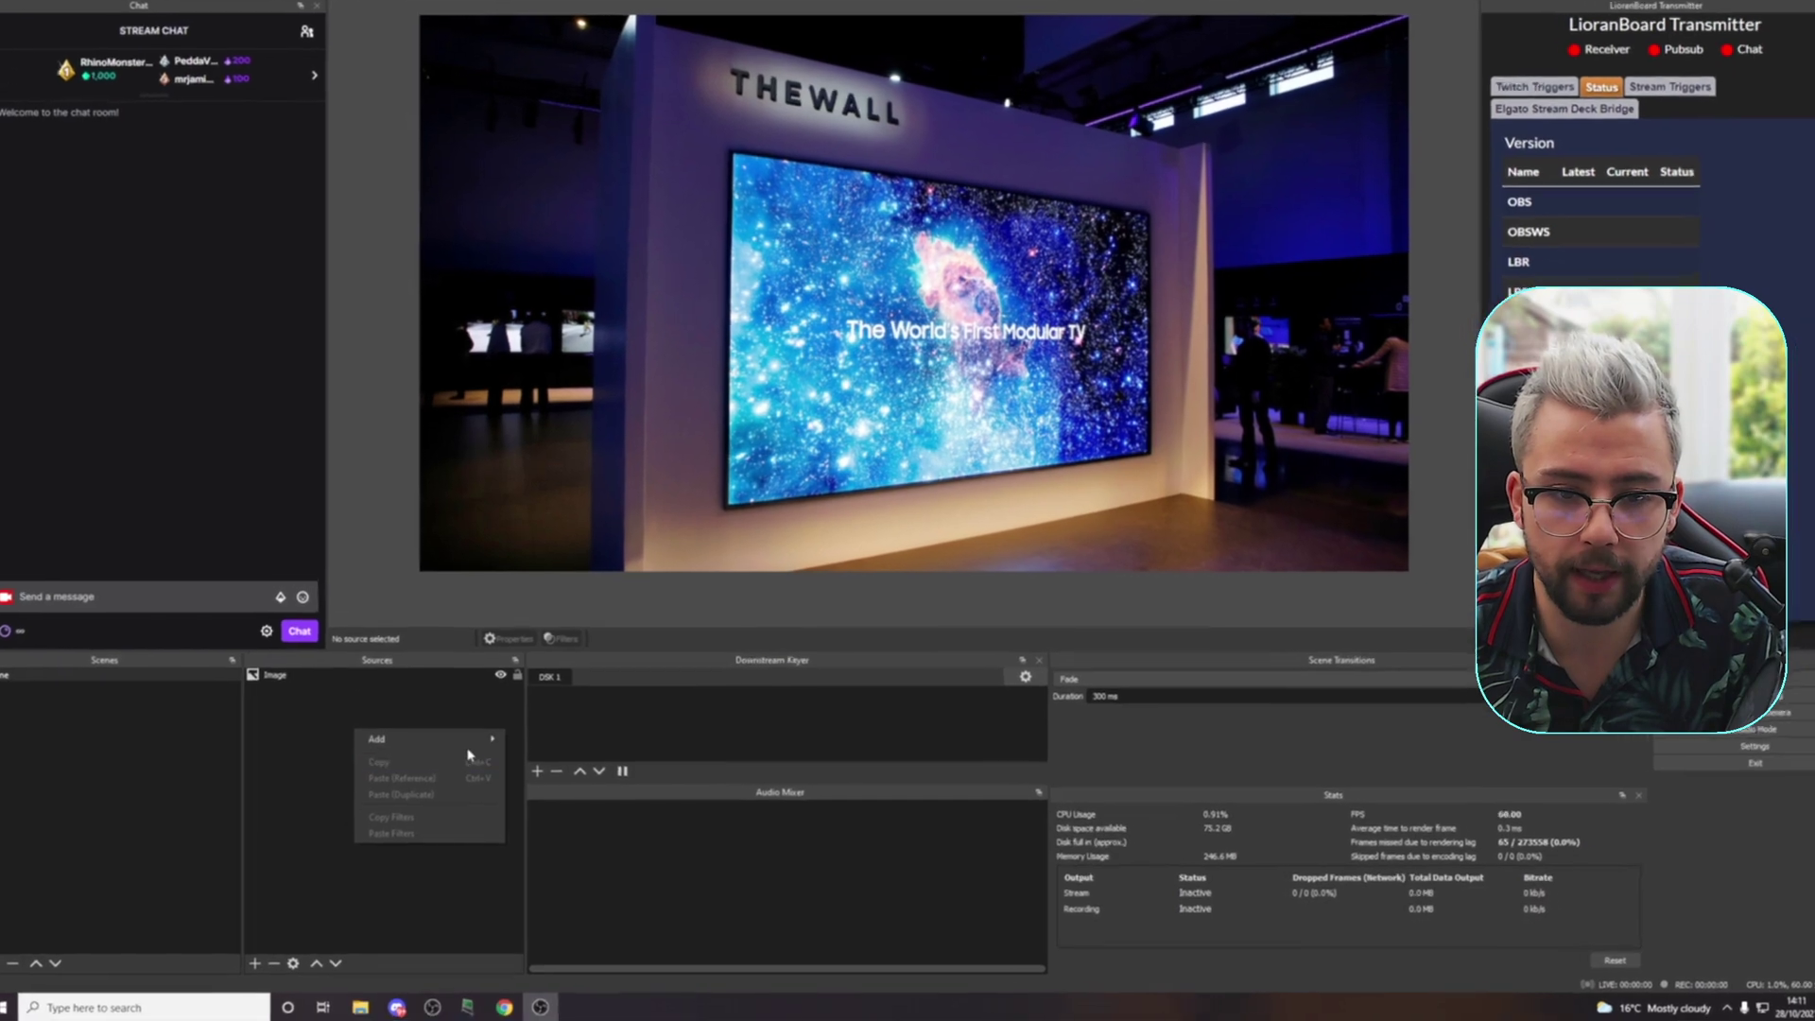
Add a Video Capture Device source using OBS Virtual Camera, then reselect the webcam source
mouse_move(456, 747)
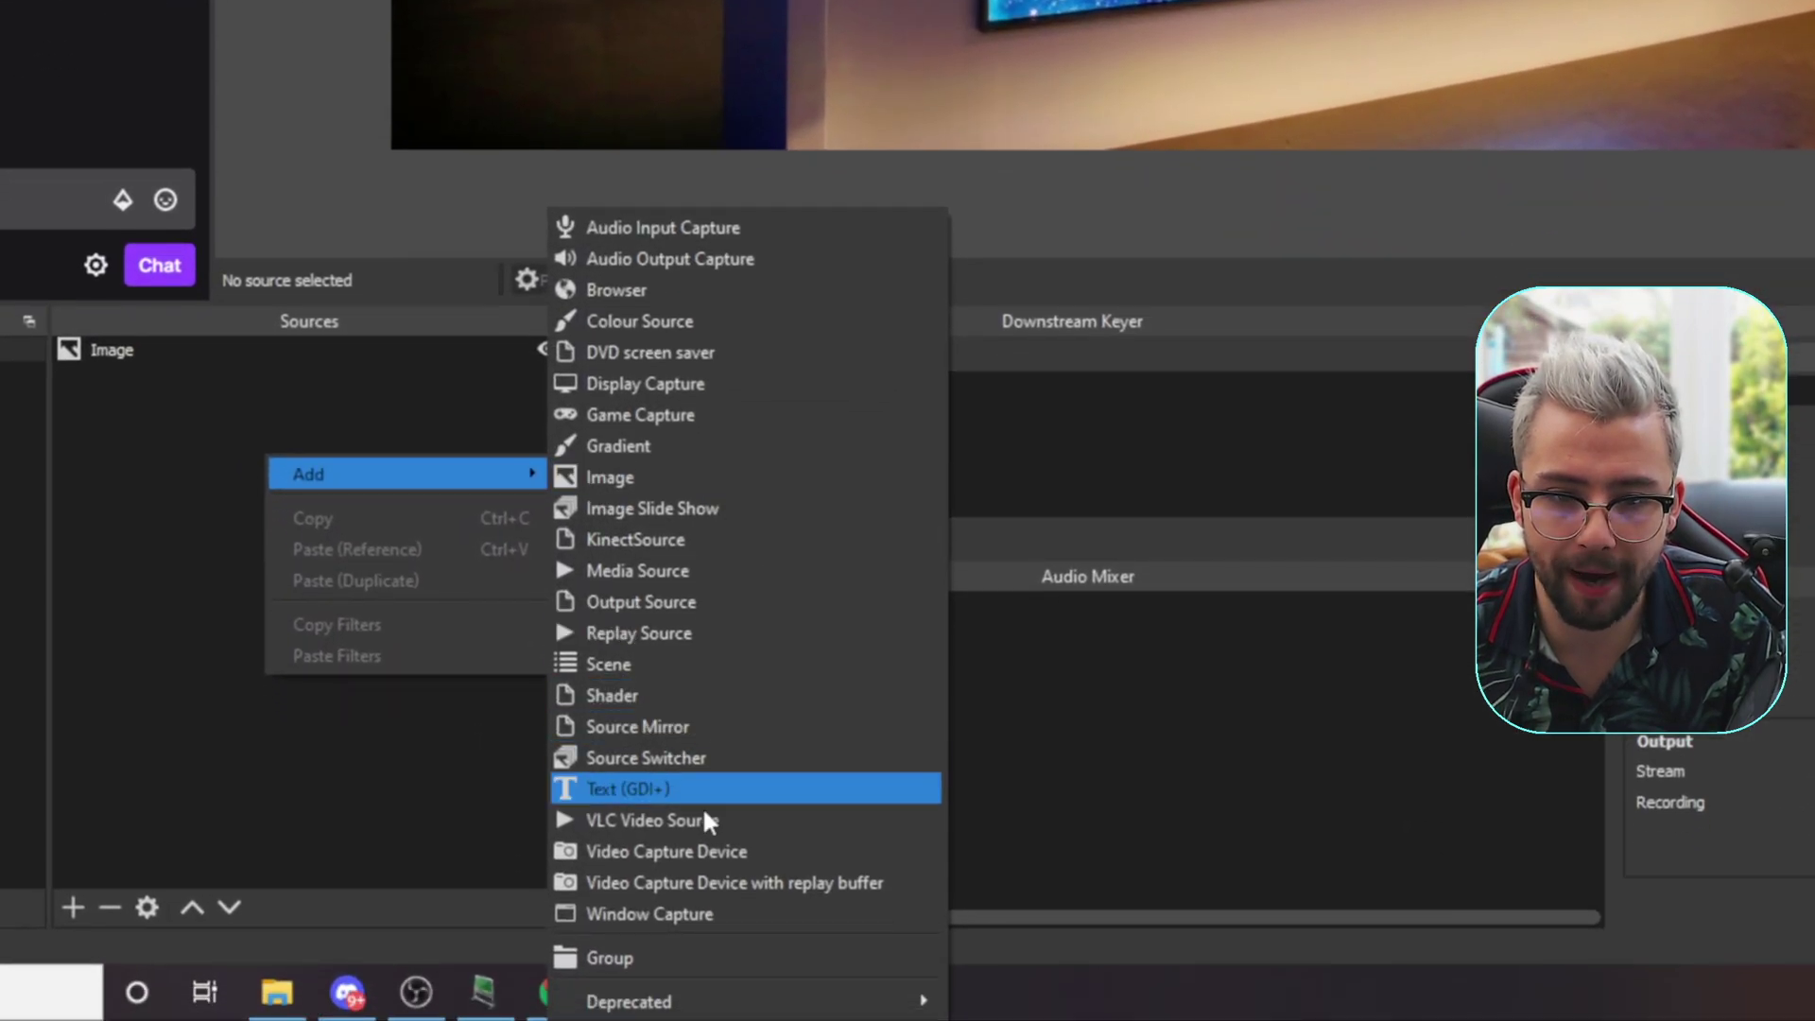
left_click(724, 851)
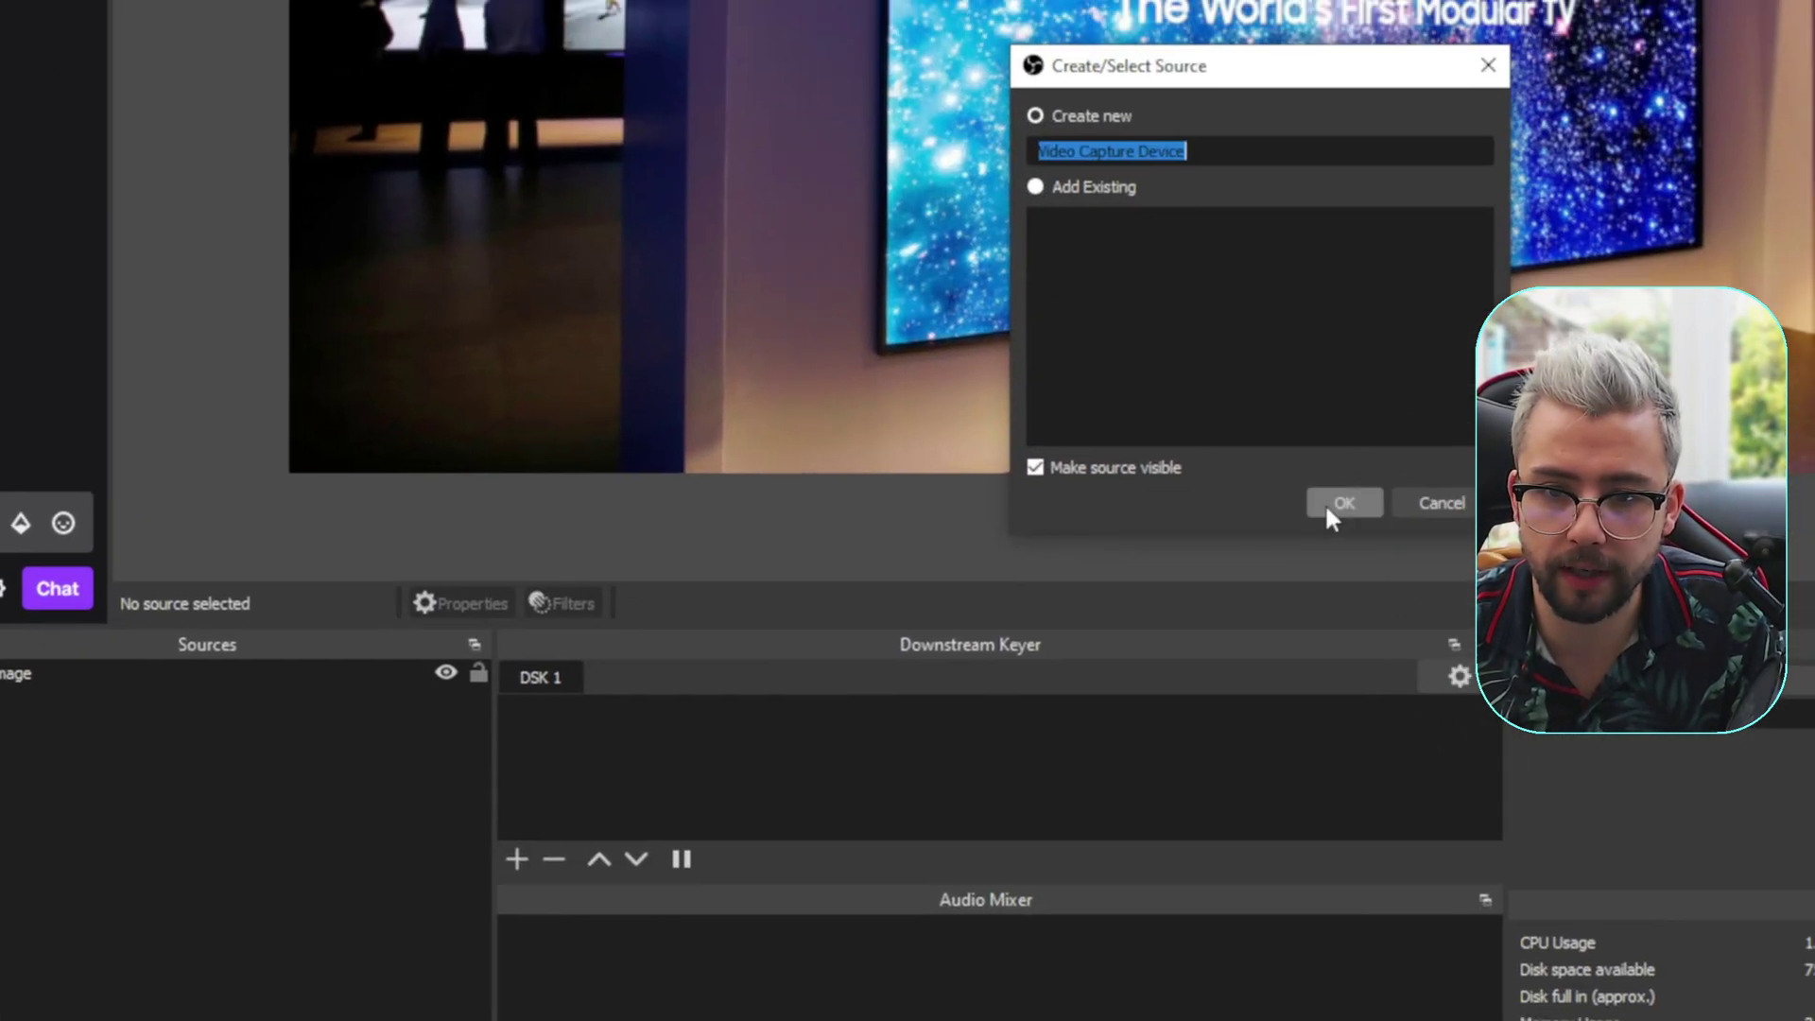
left_click(1369, 475)
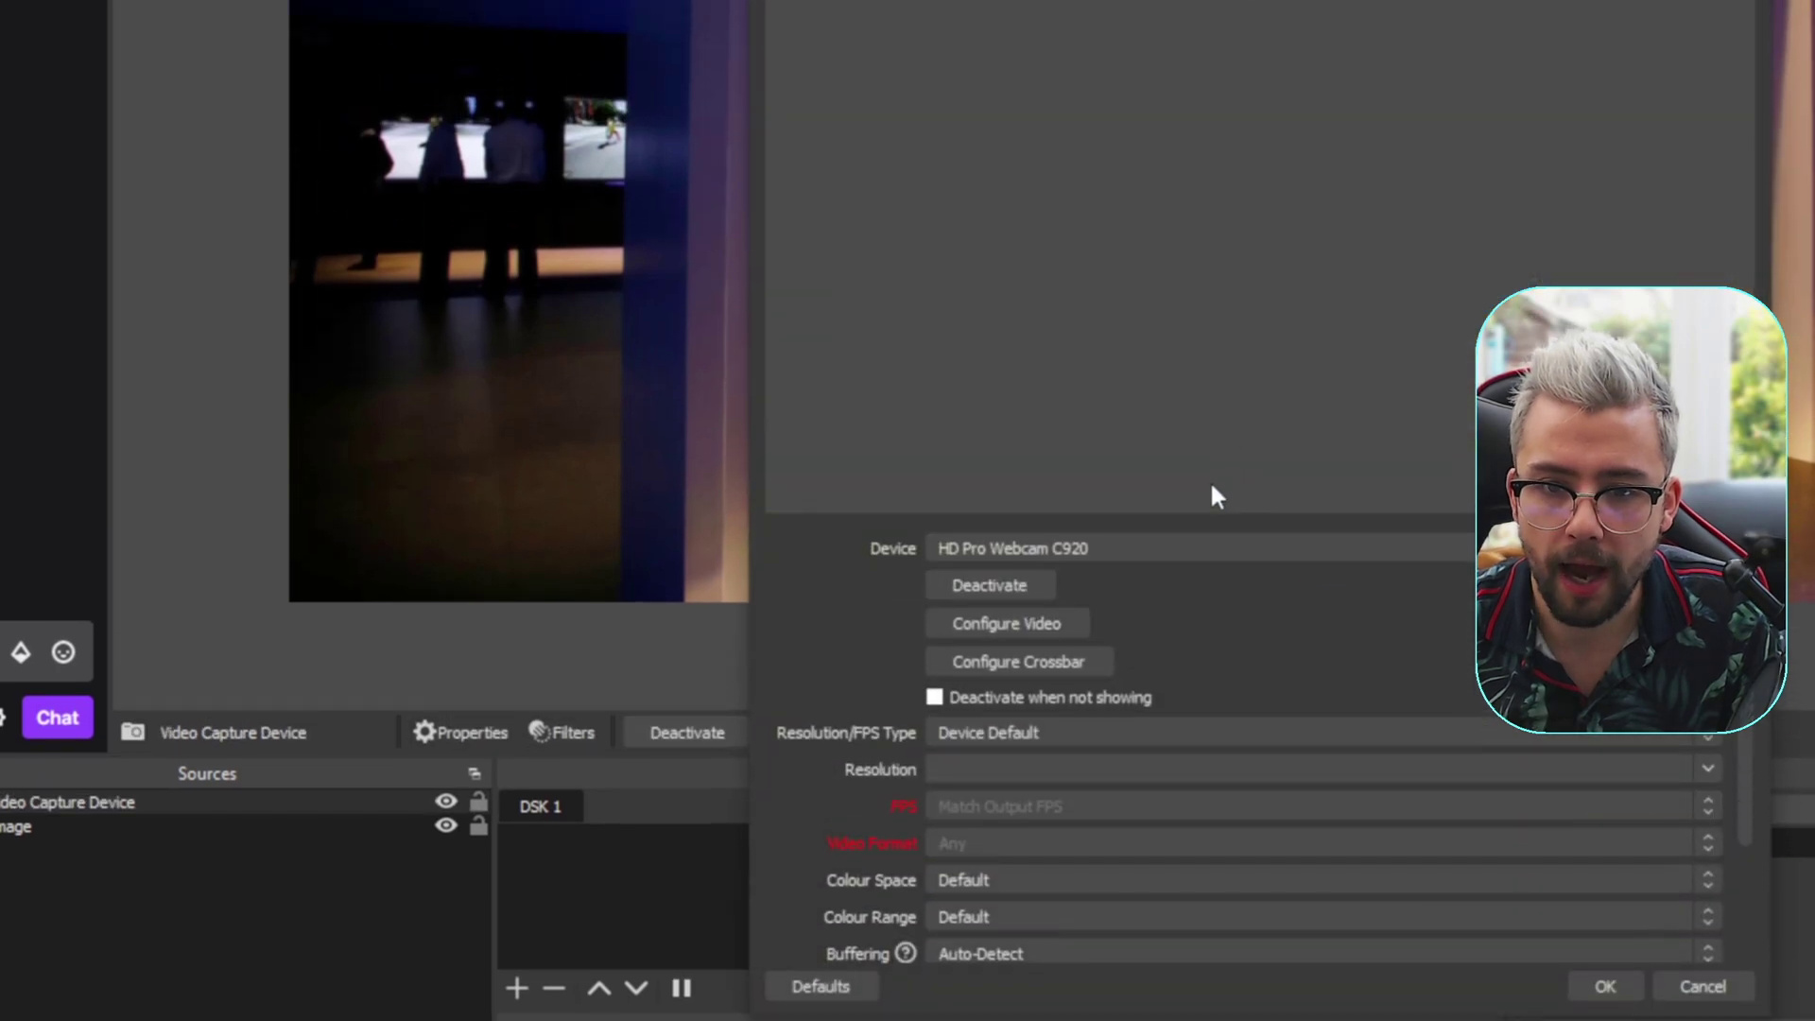
left_click(1189, 541)
left_click(957, 609)
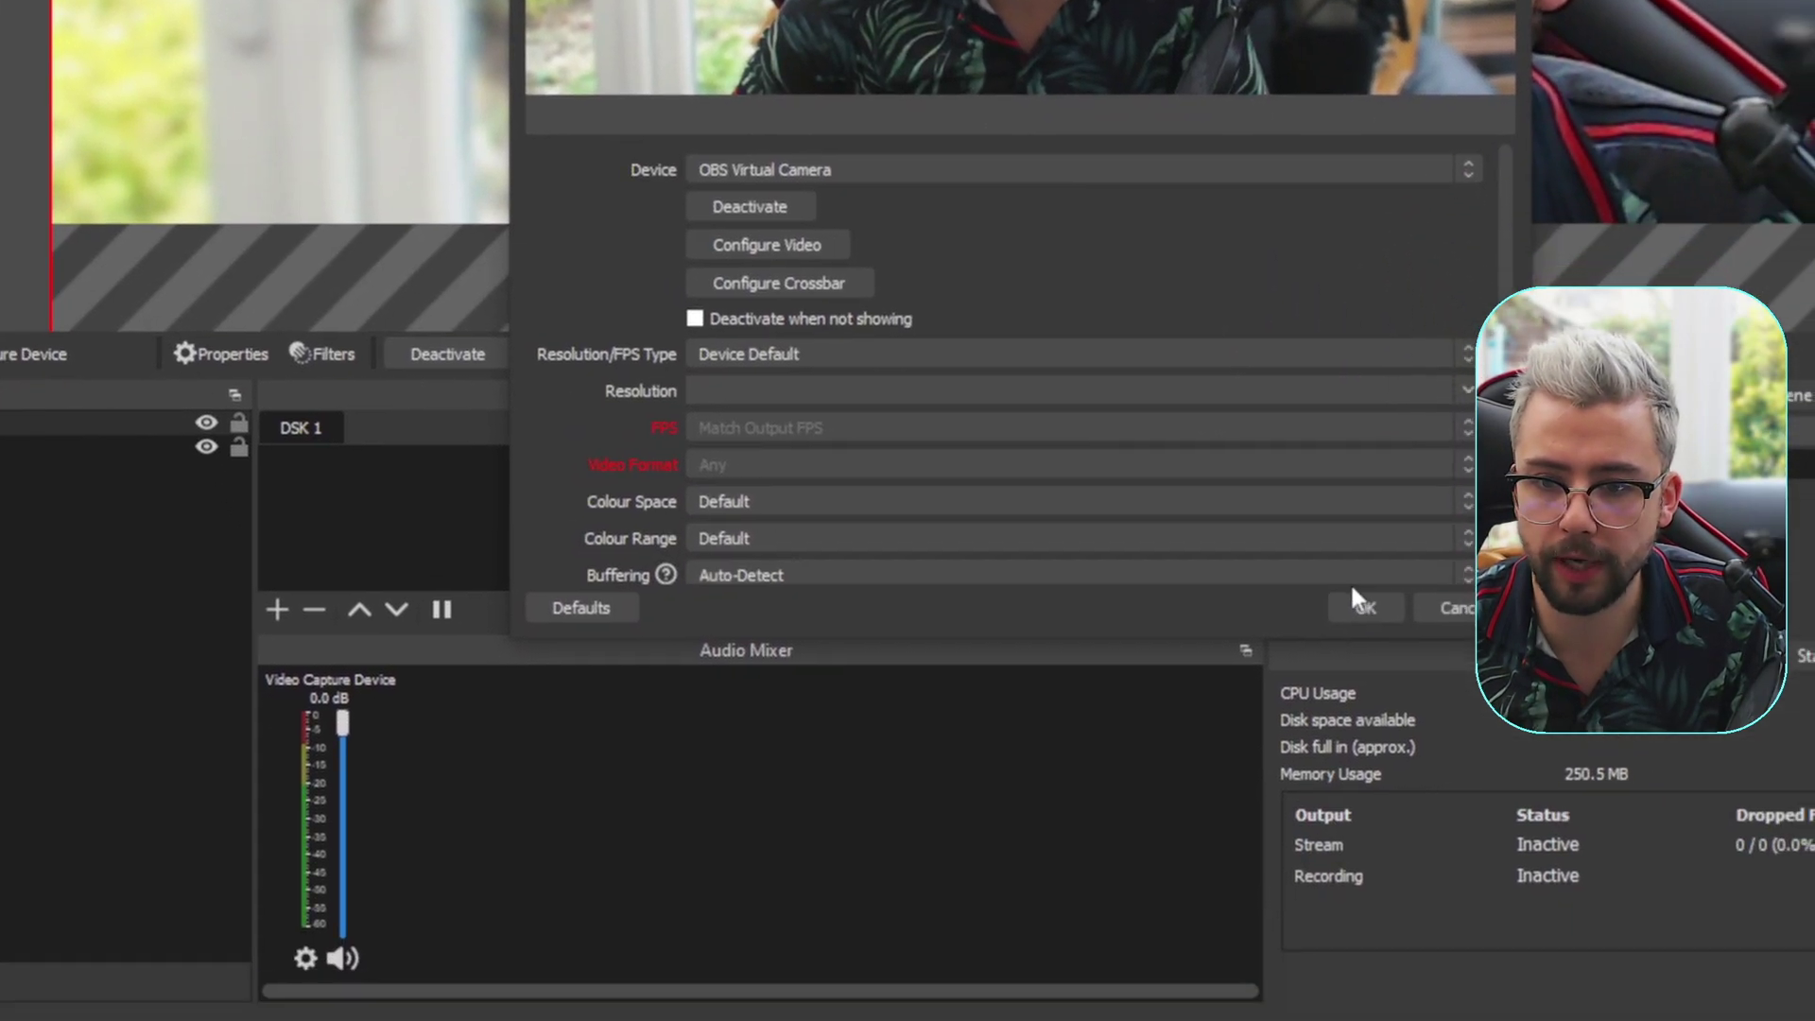
left_click(1537, 806)
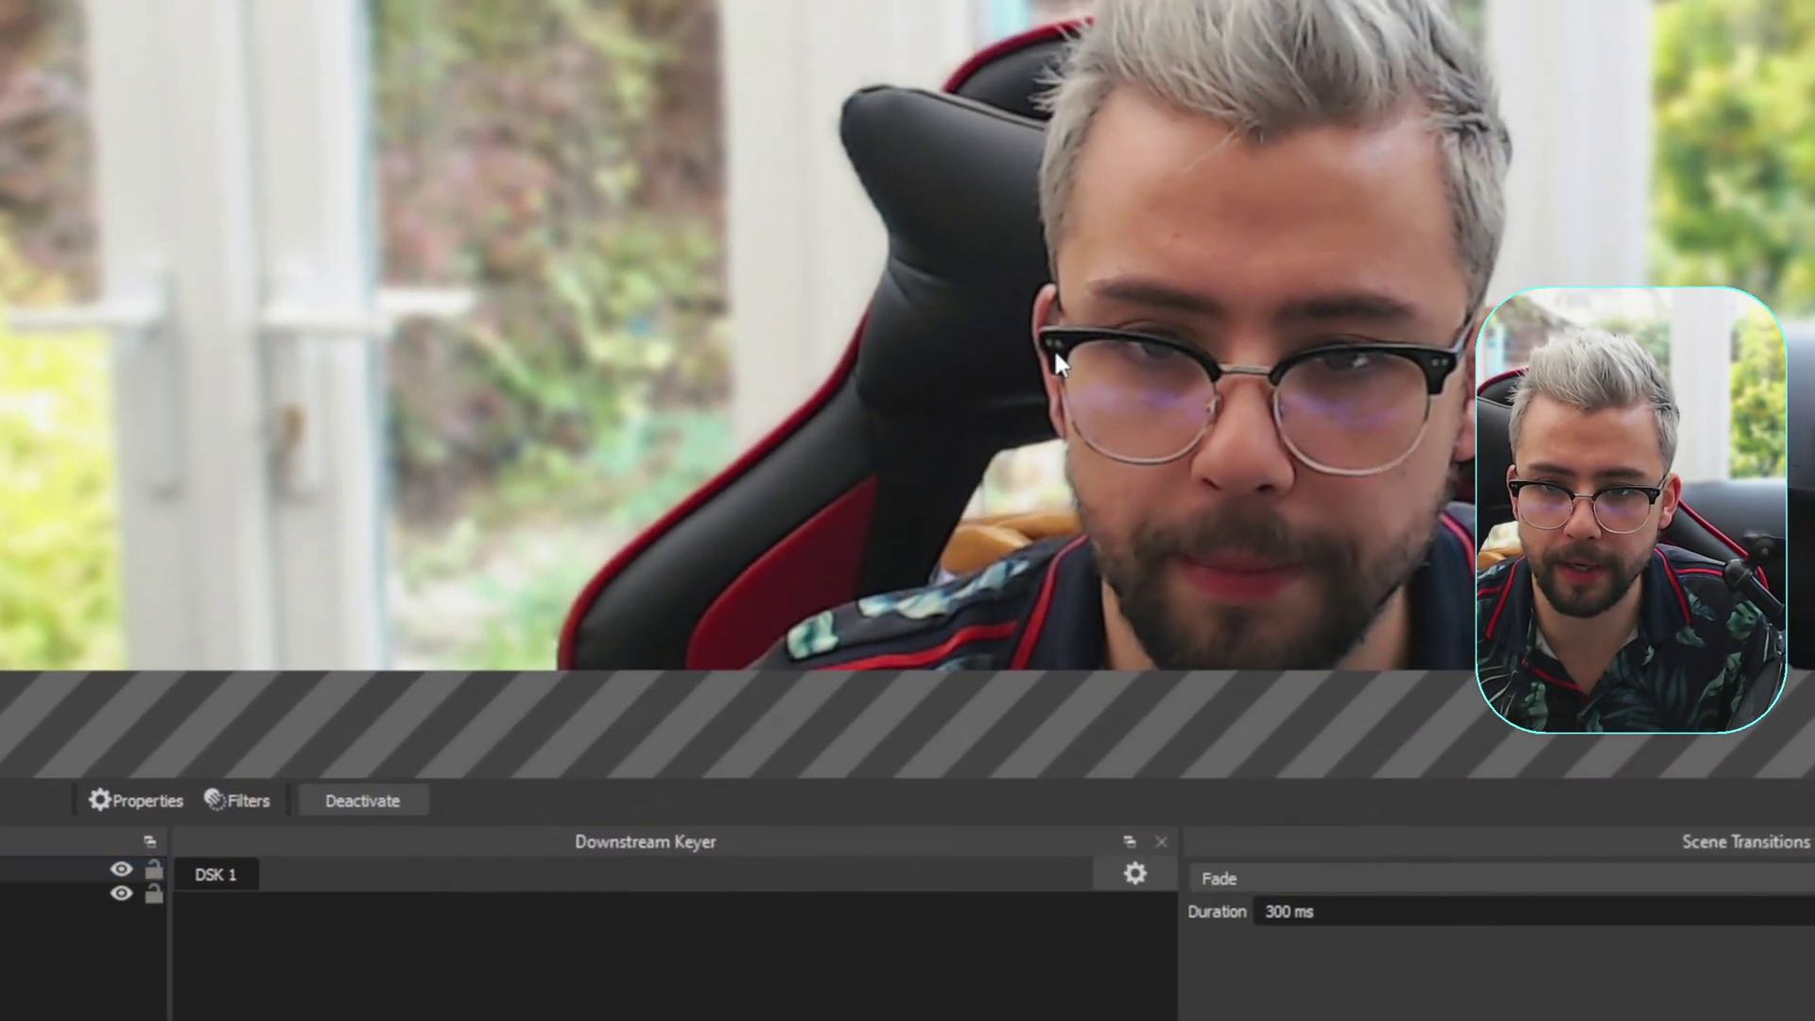
left_click(1034, 345)
left_click(997, 368)
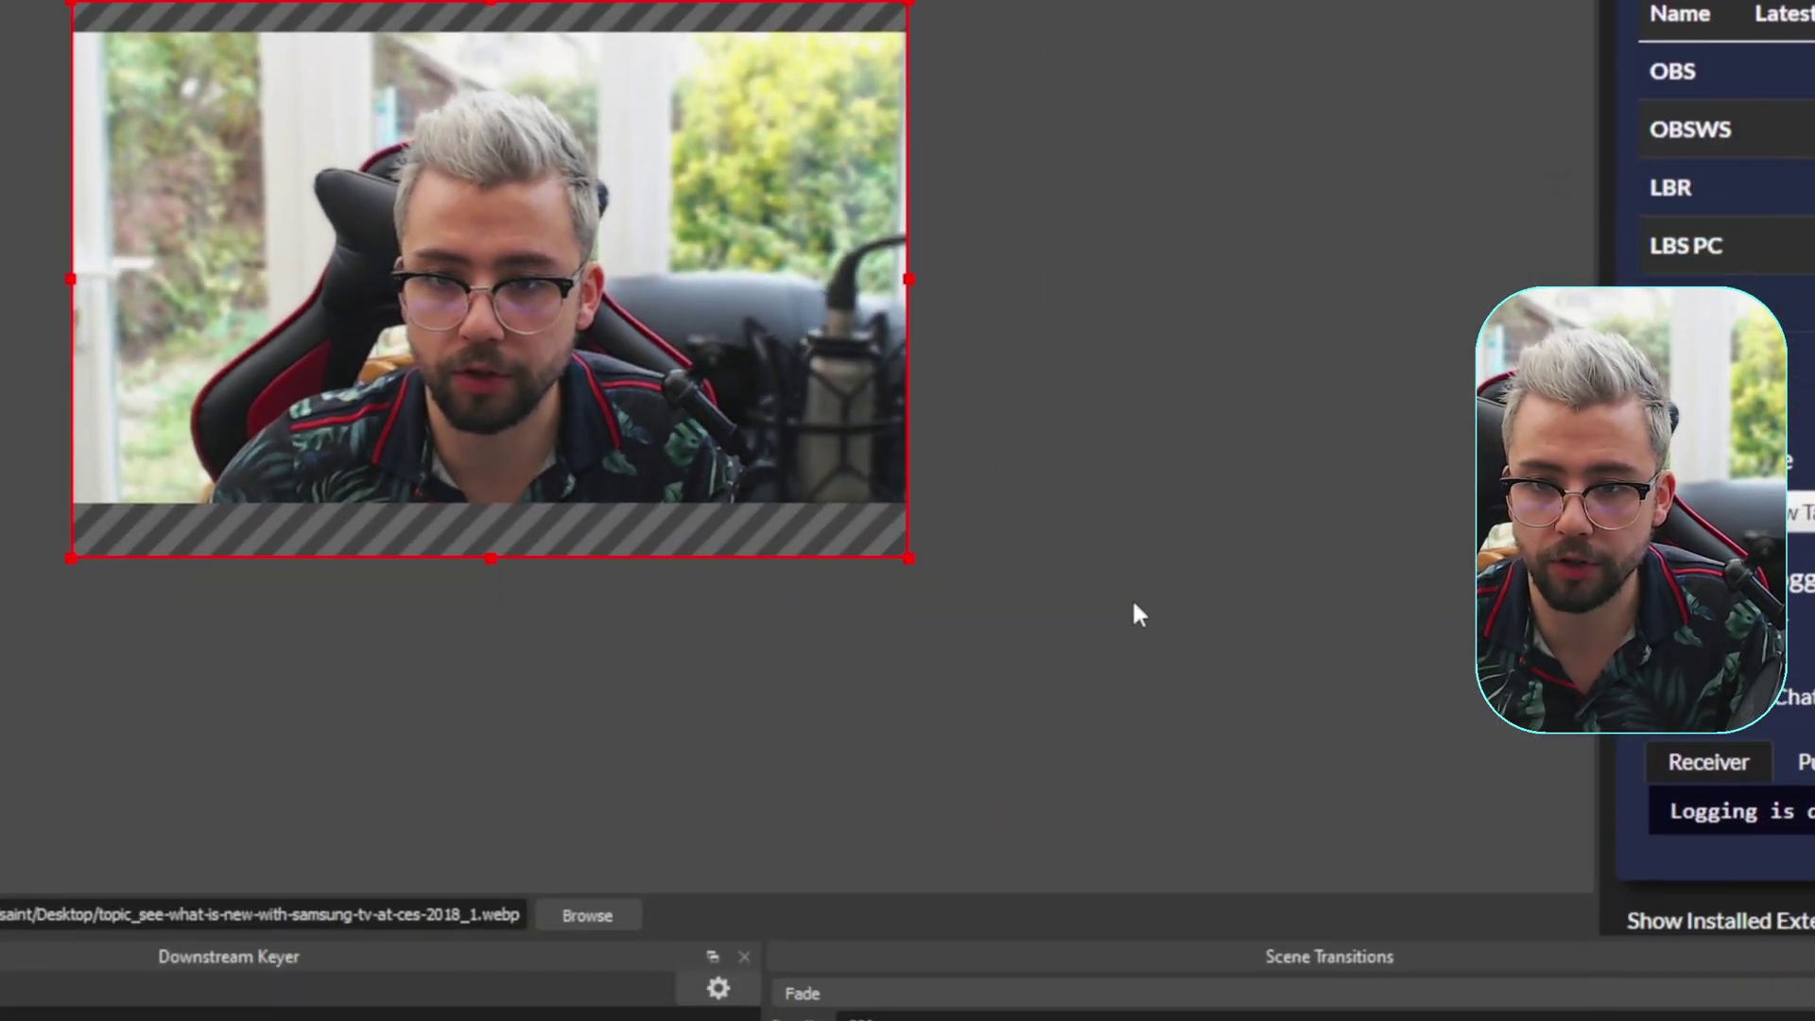
Resize and move the webcam box by its corners and body until it covers The Wall's TV screen
left_click_drag(908, 558, 1046, 580)
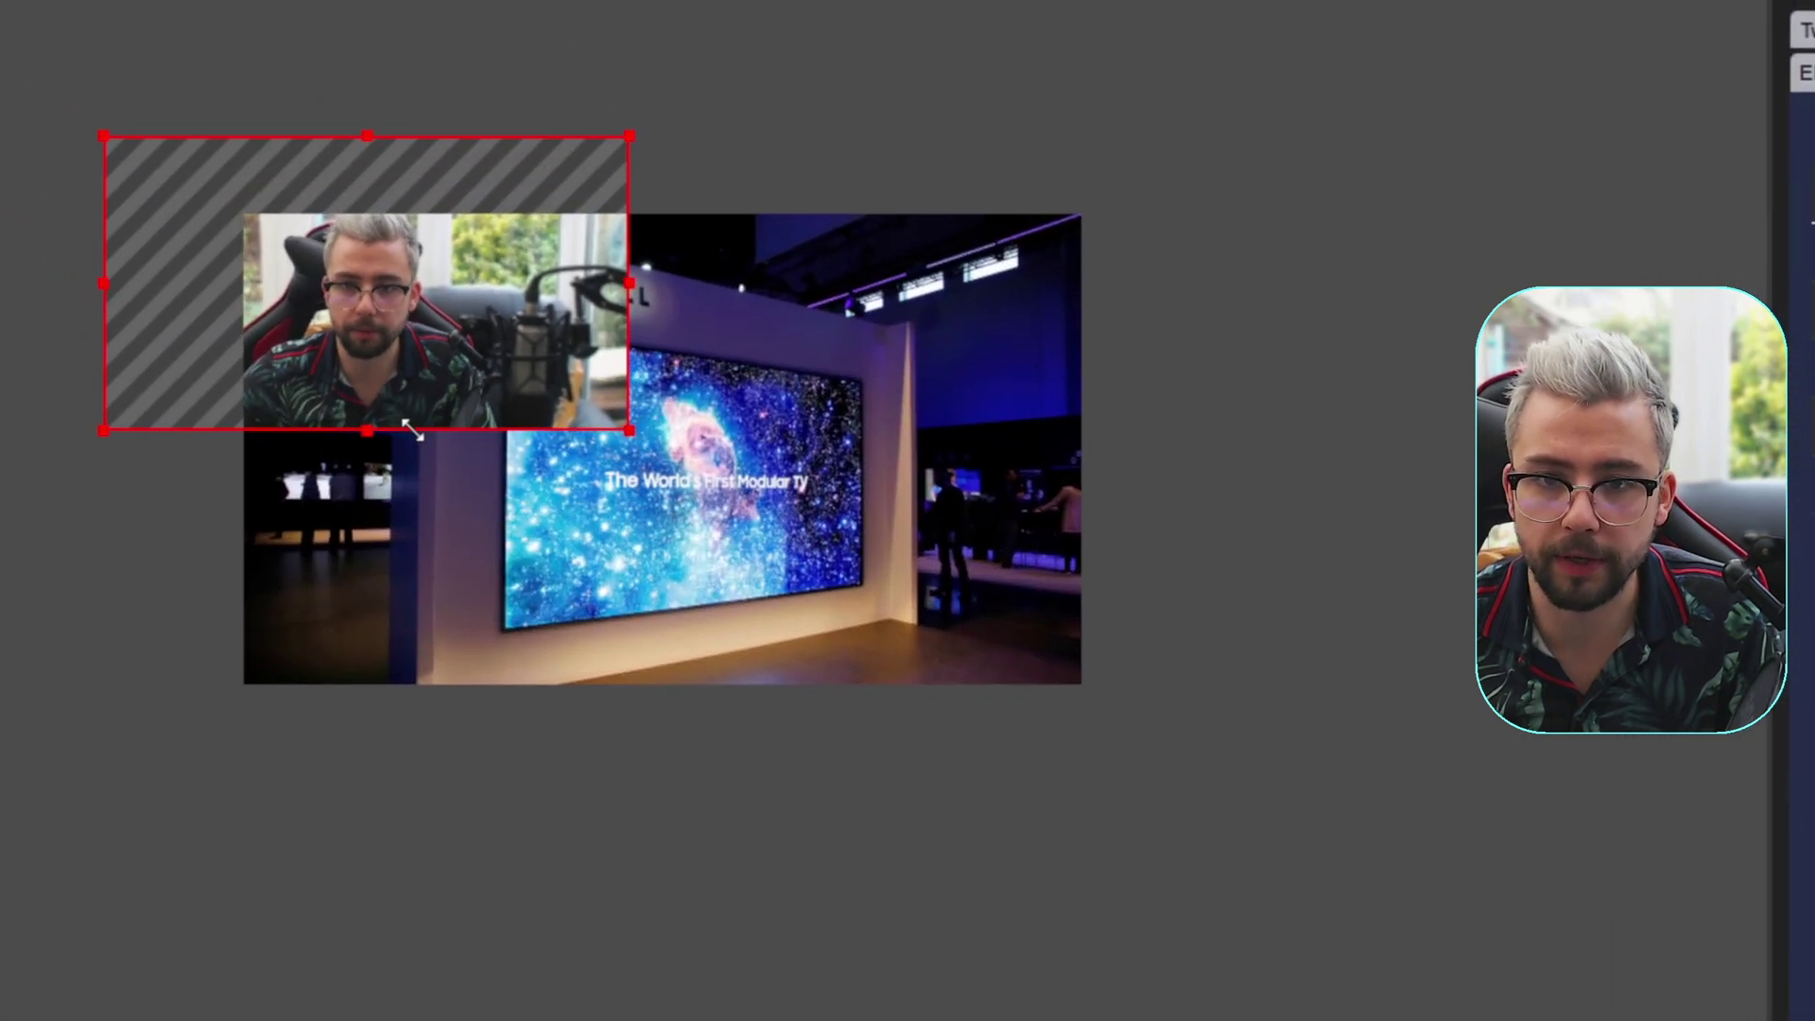
left_click_drag(355, 323, 644, 497)
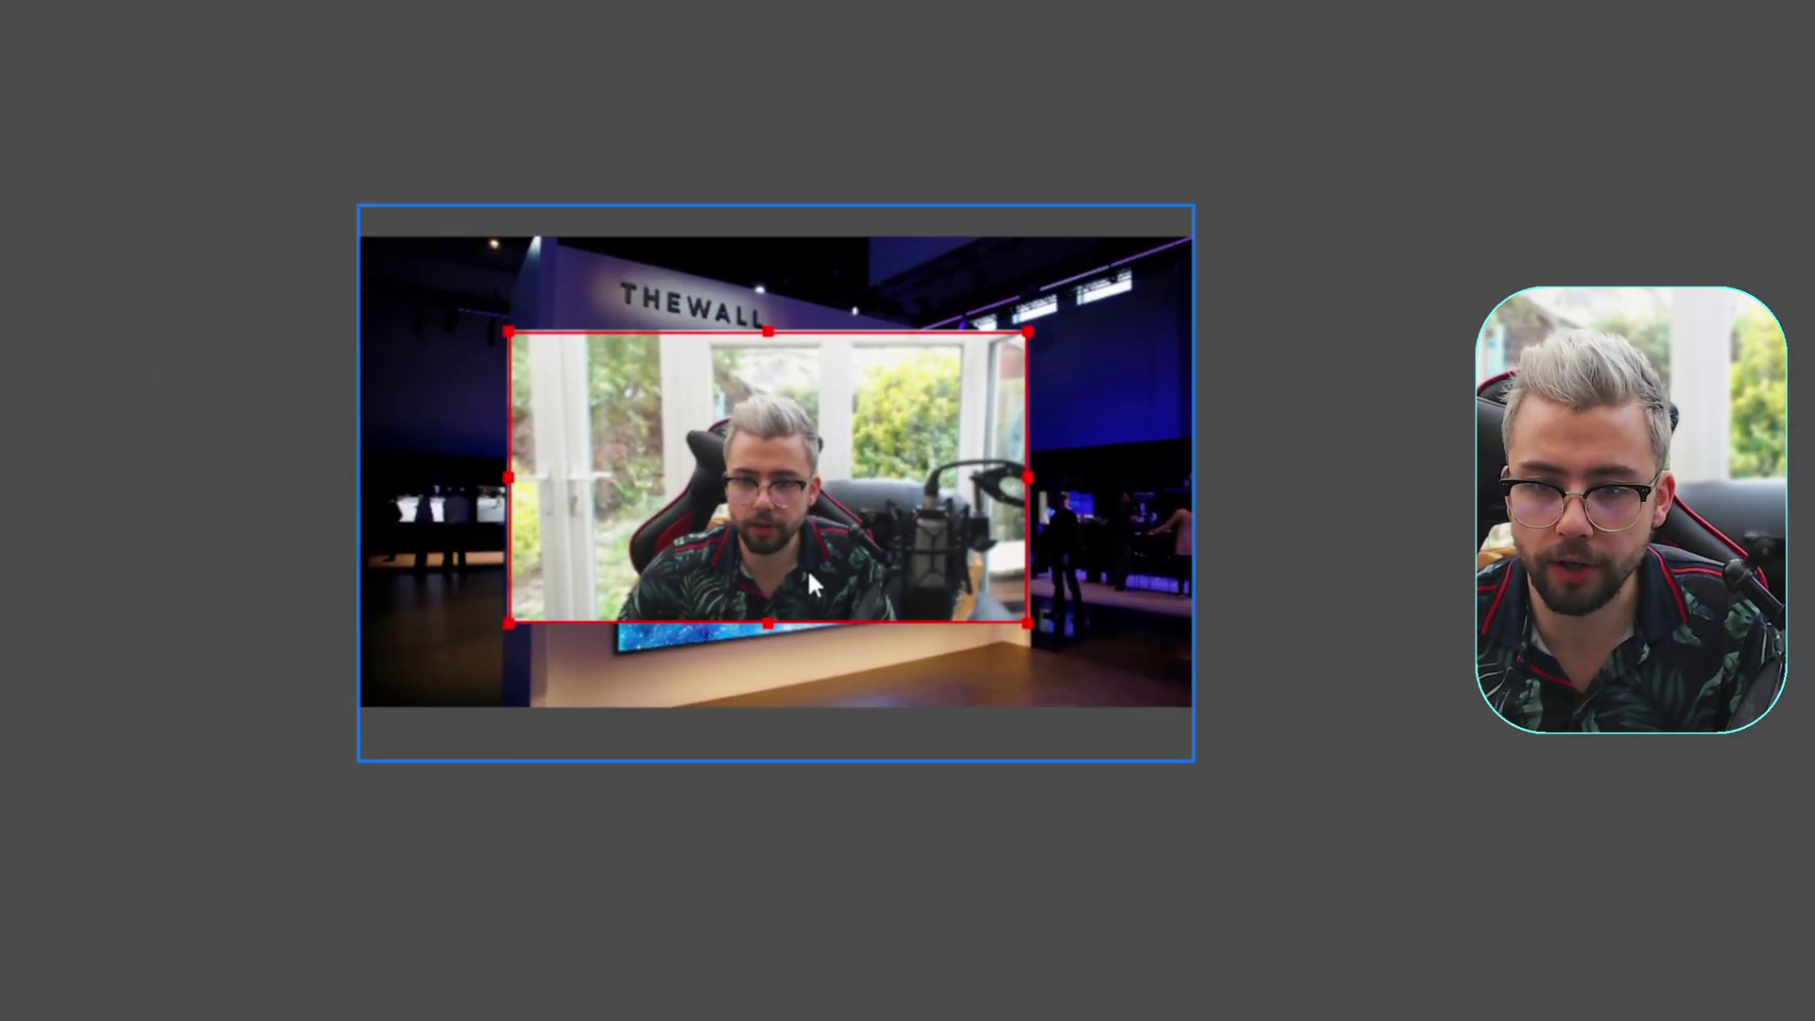
left_click(734, 650)
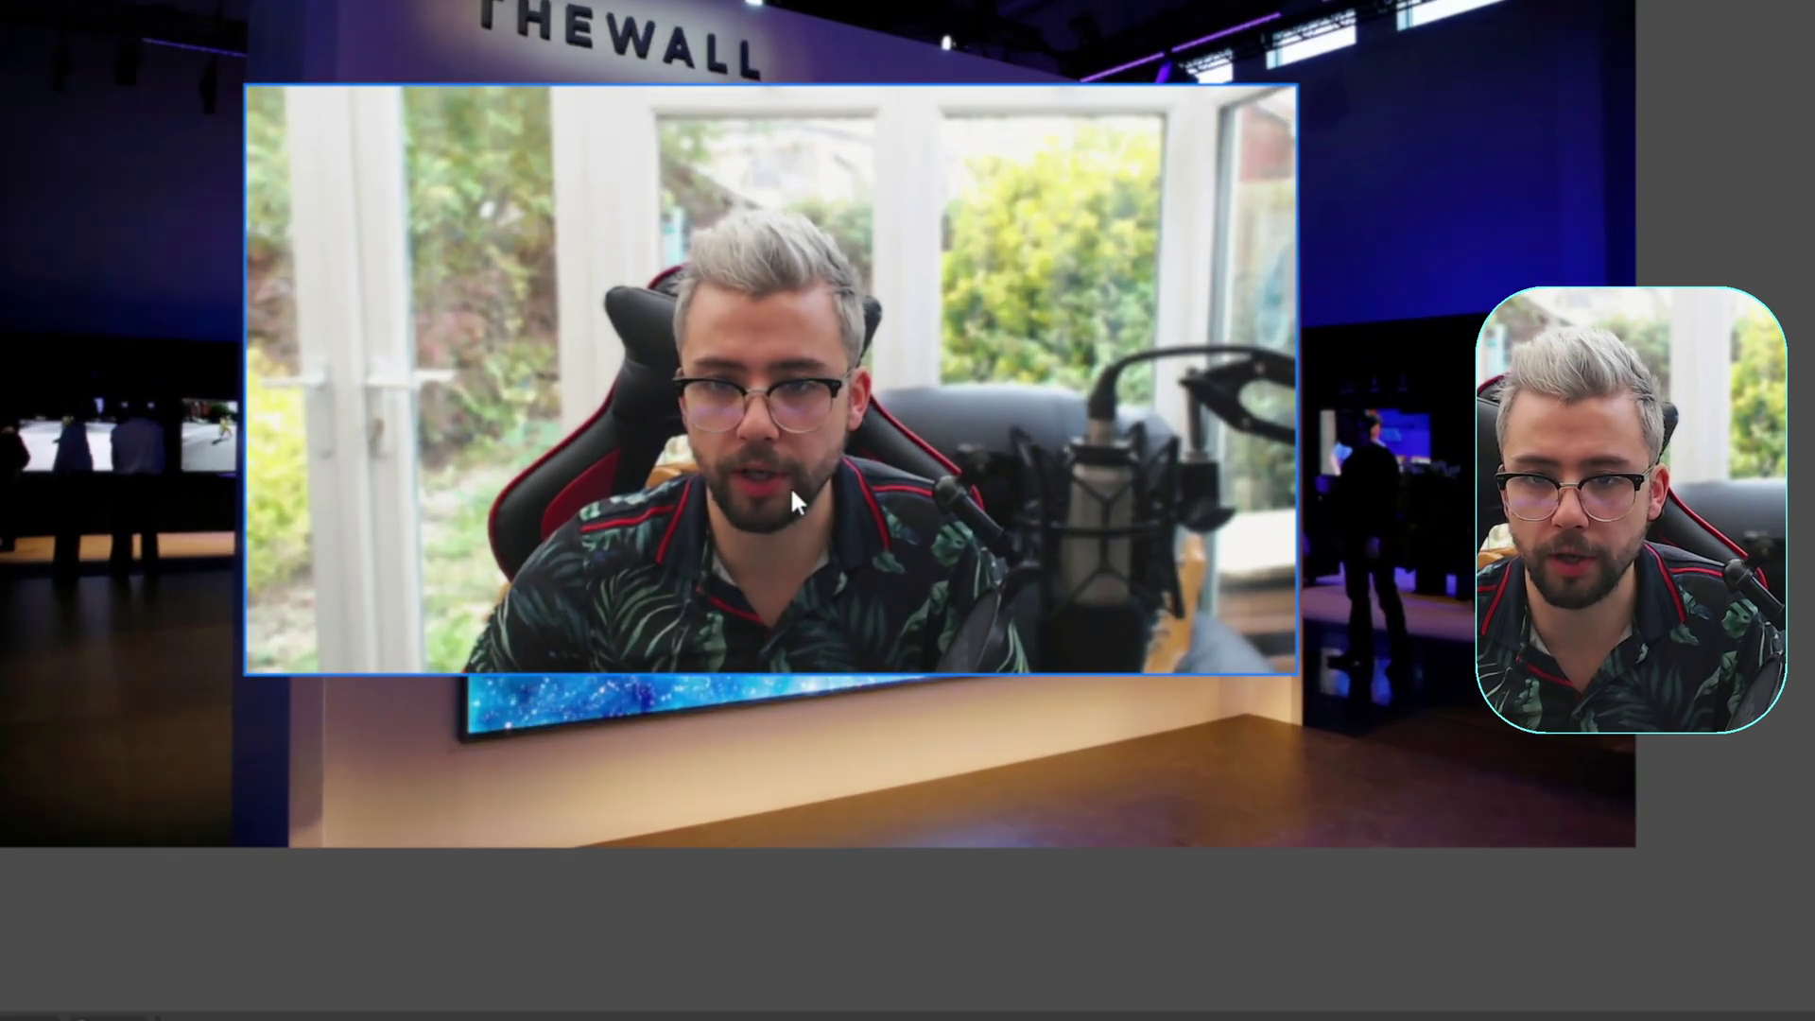
left_click(791, 486)
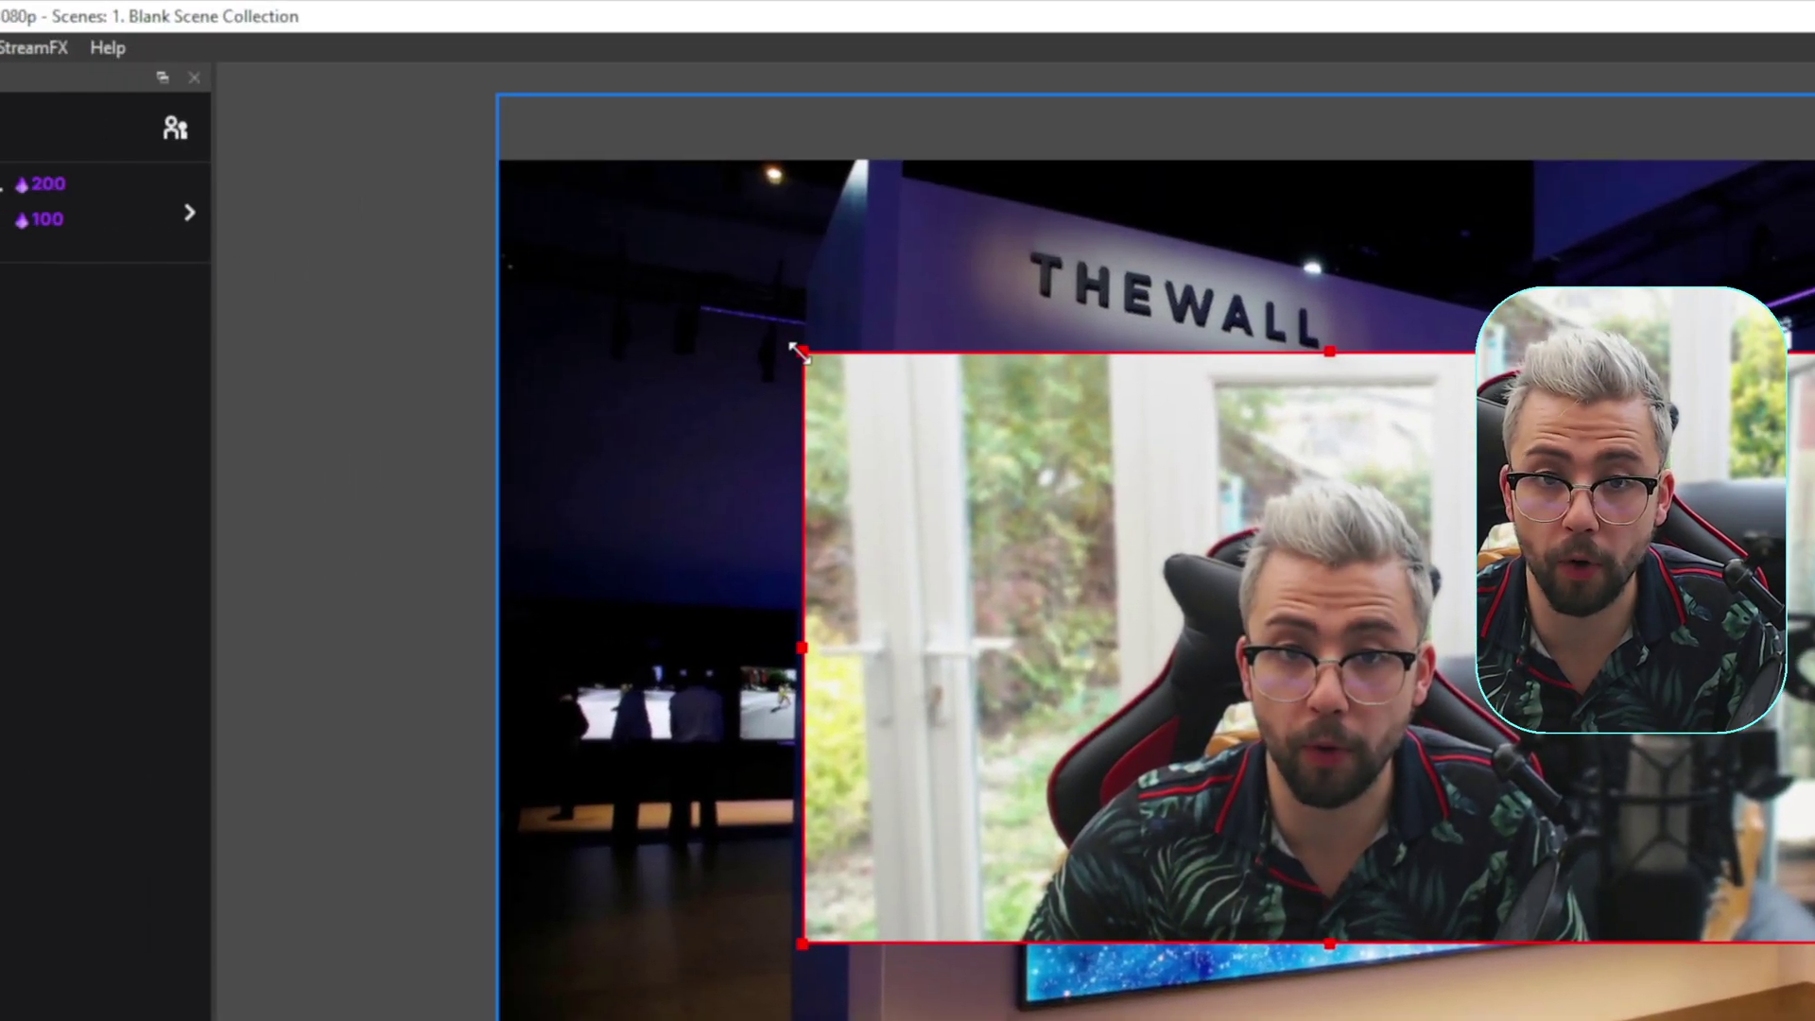
left_click_drag(799, 352, 854, 437)
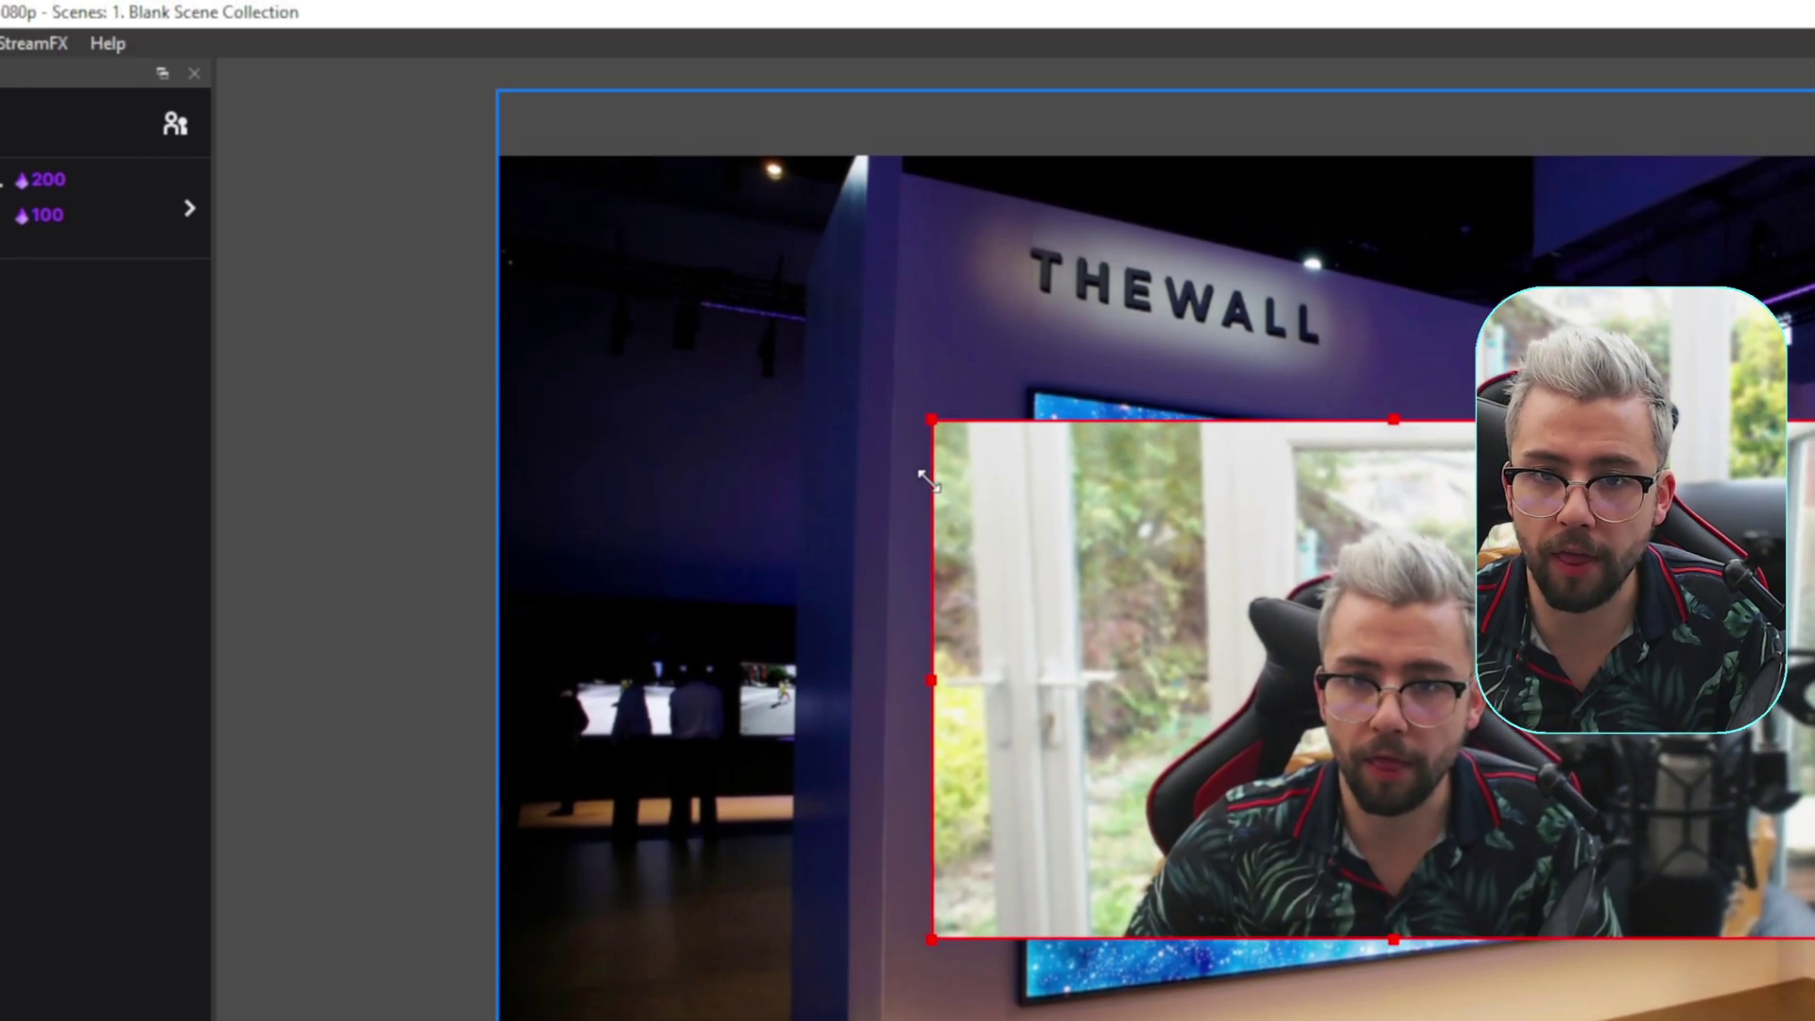
left_click_drag(1390, 611, 1369, 648)
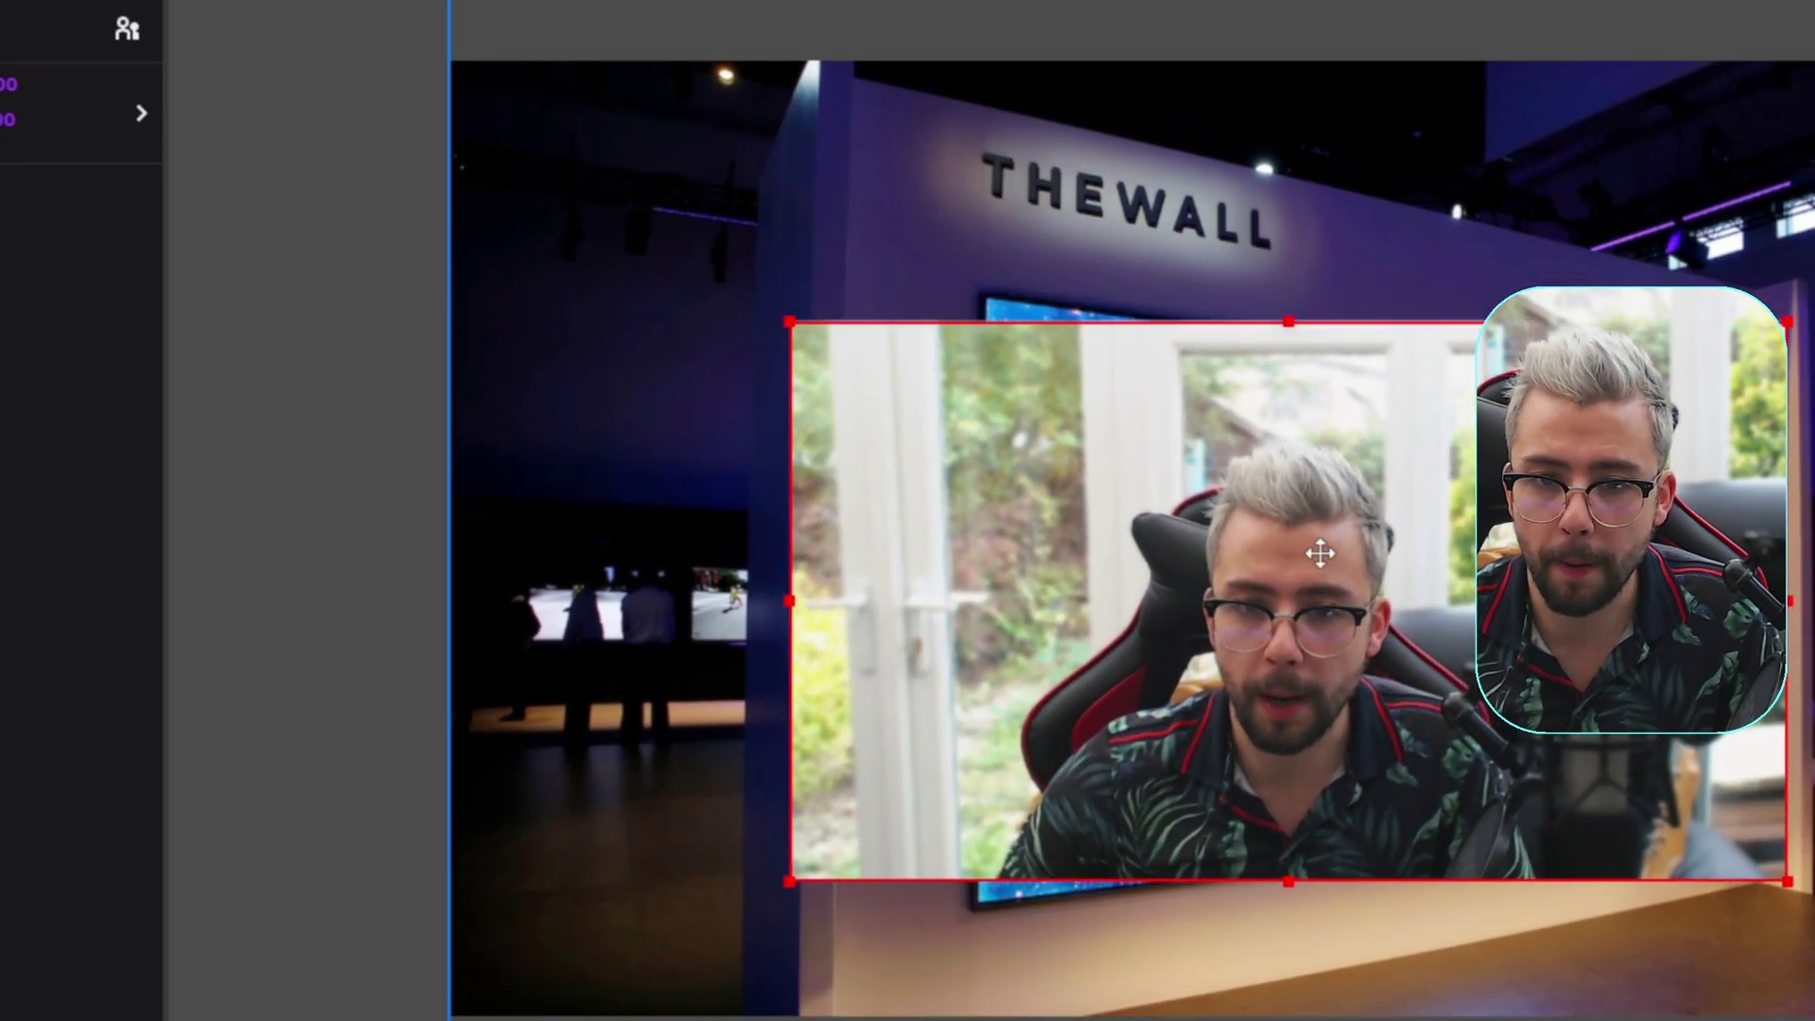
left_click_drag(1320, 553, 1322, 609)
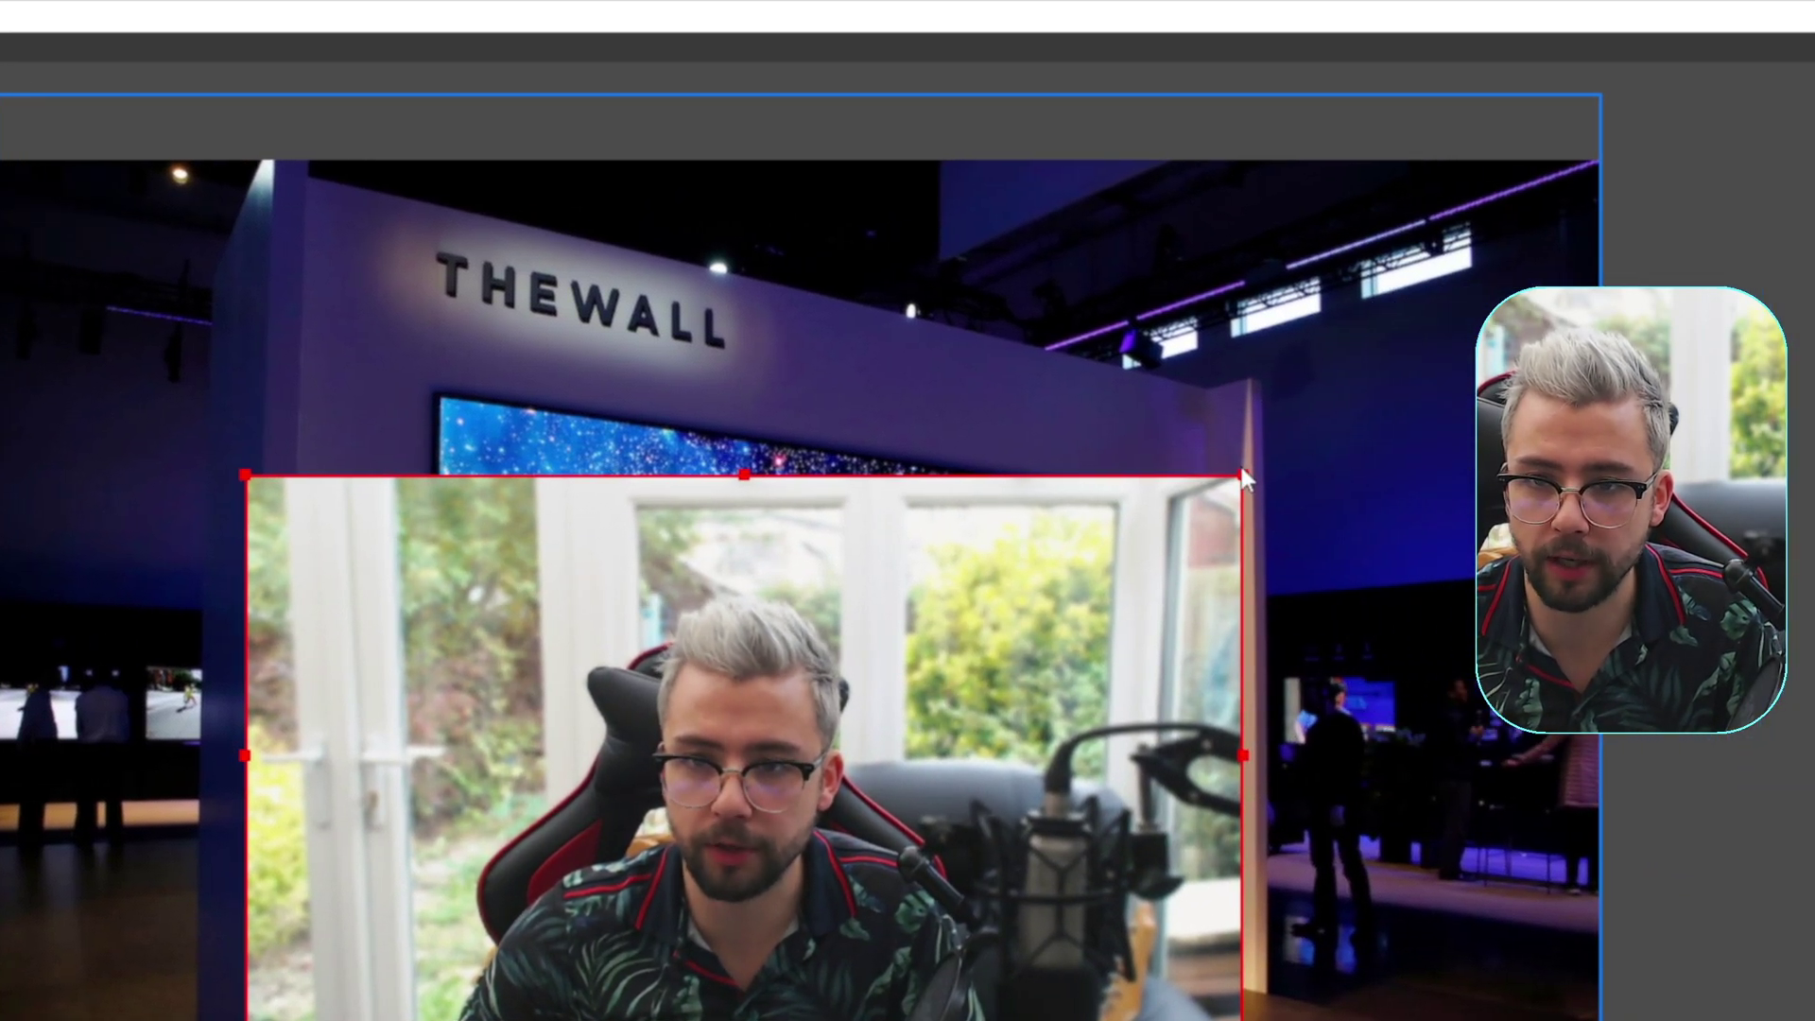
left_click_drag(1373, 475, 1443, 436)
left_click_drag(1314, 437, 1333, 398)
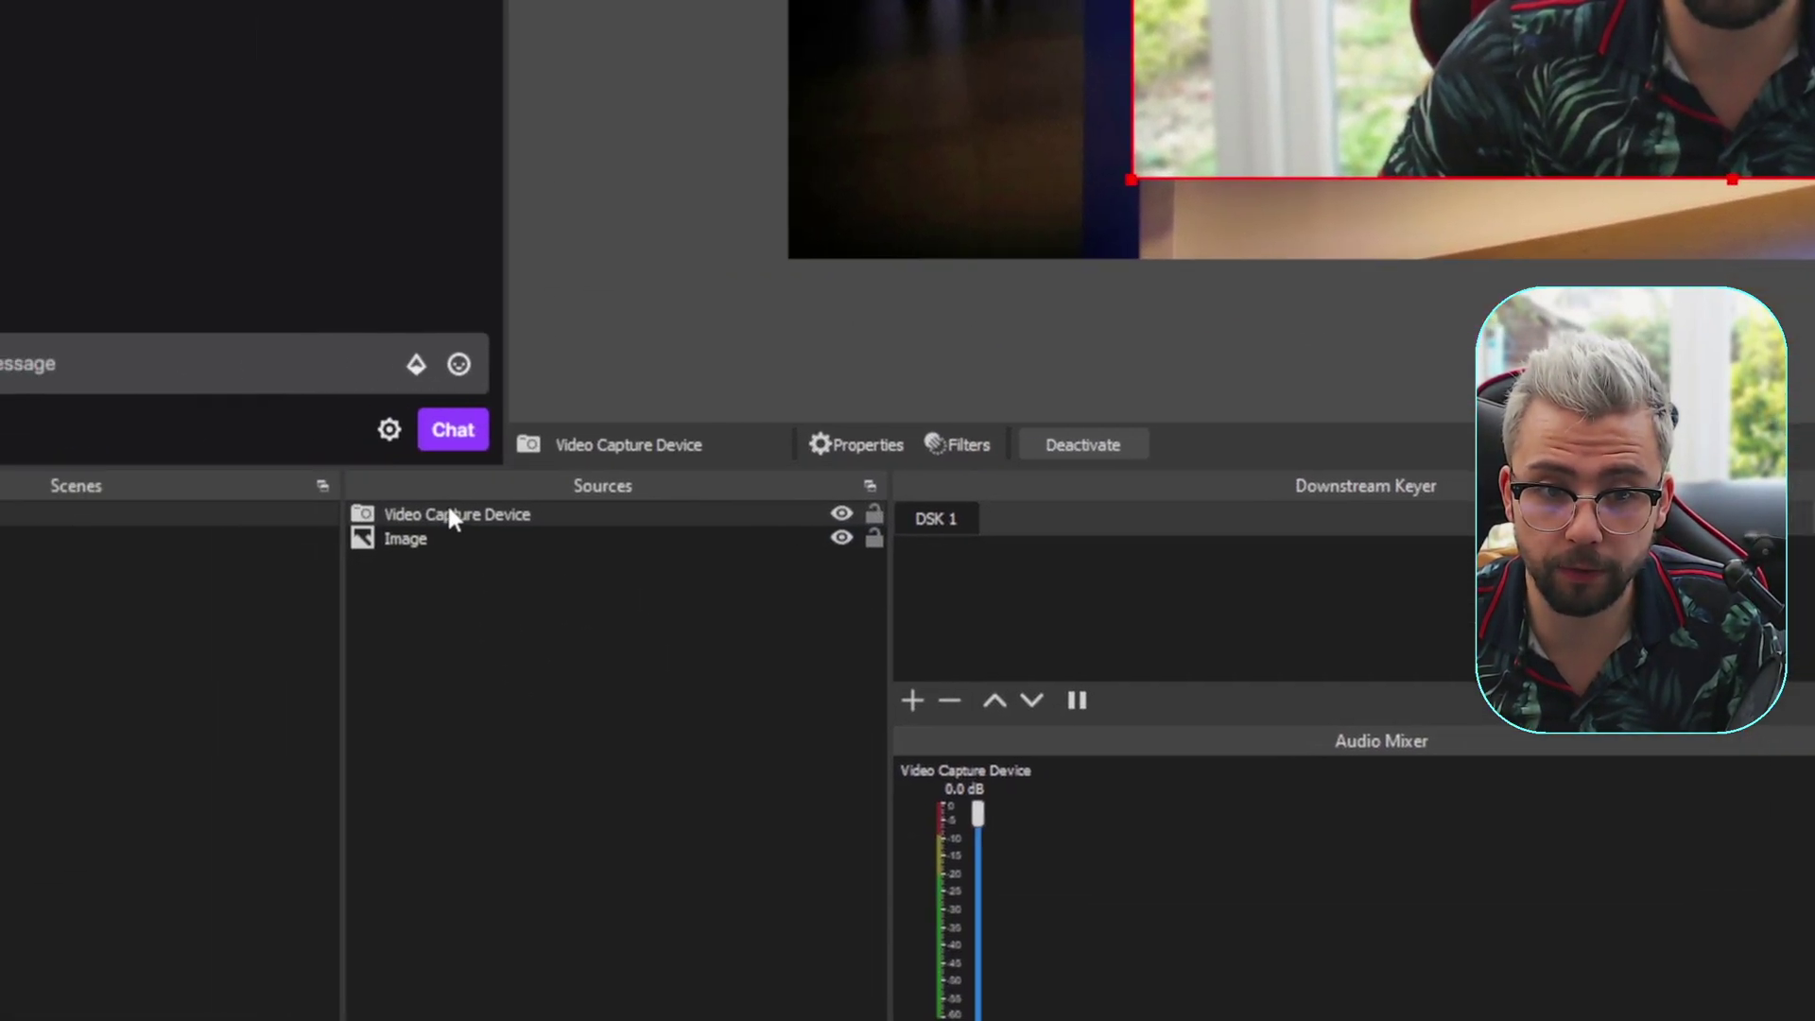
Add a 3D Transform effect filter to the Video Capture Device from its Filters window
right_click(435, 516)
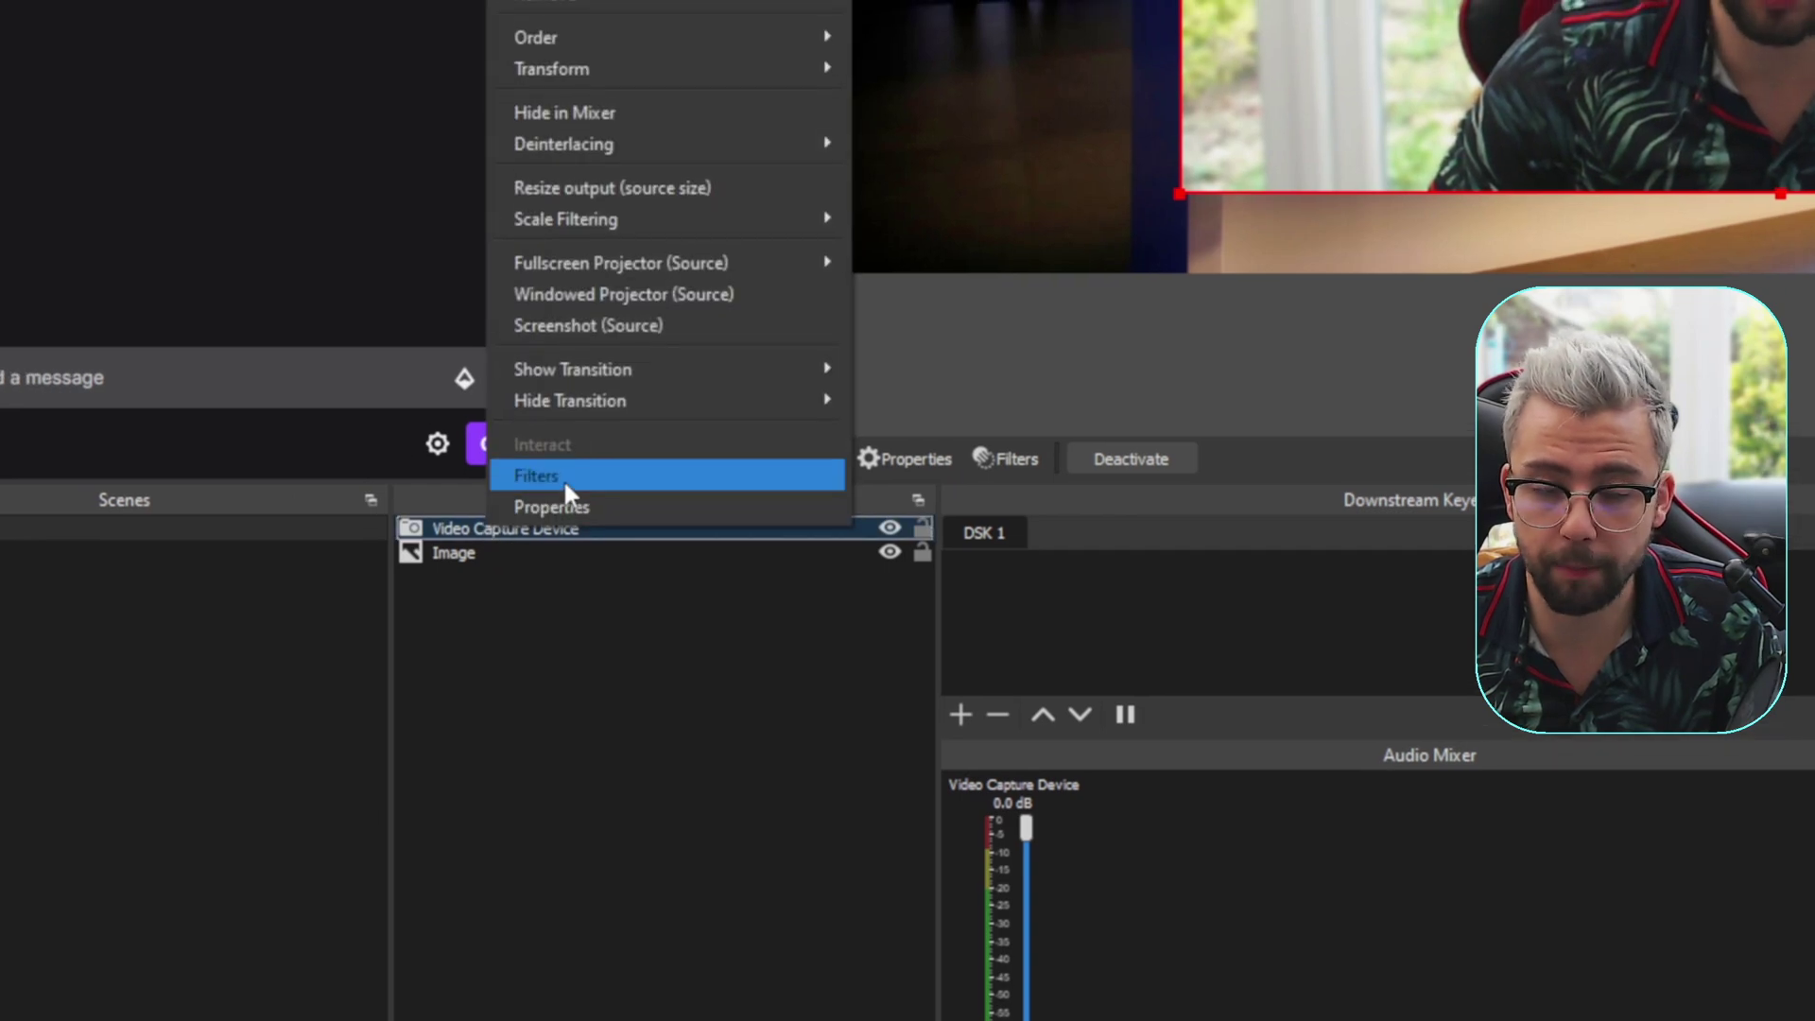
left_click(564, 477)
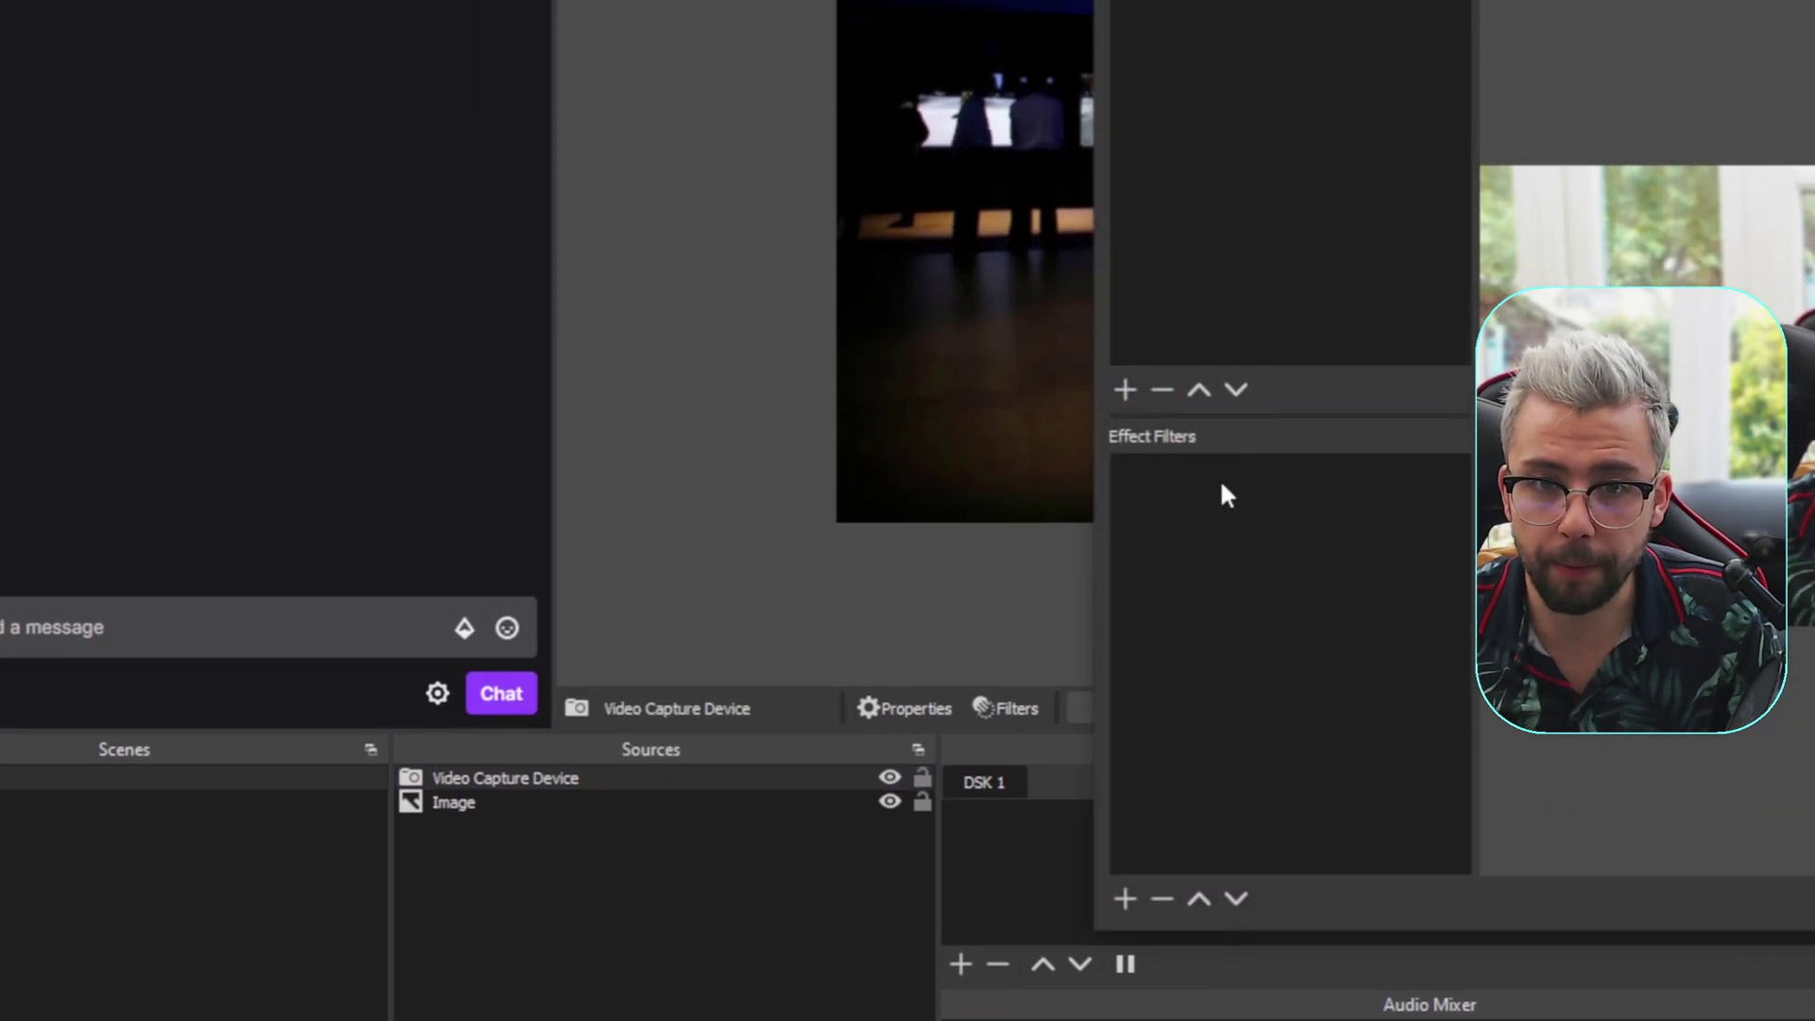
right_click(1233, 491)
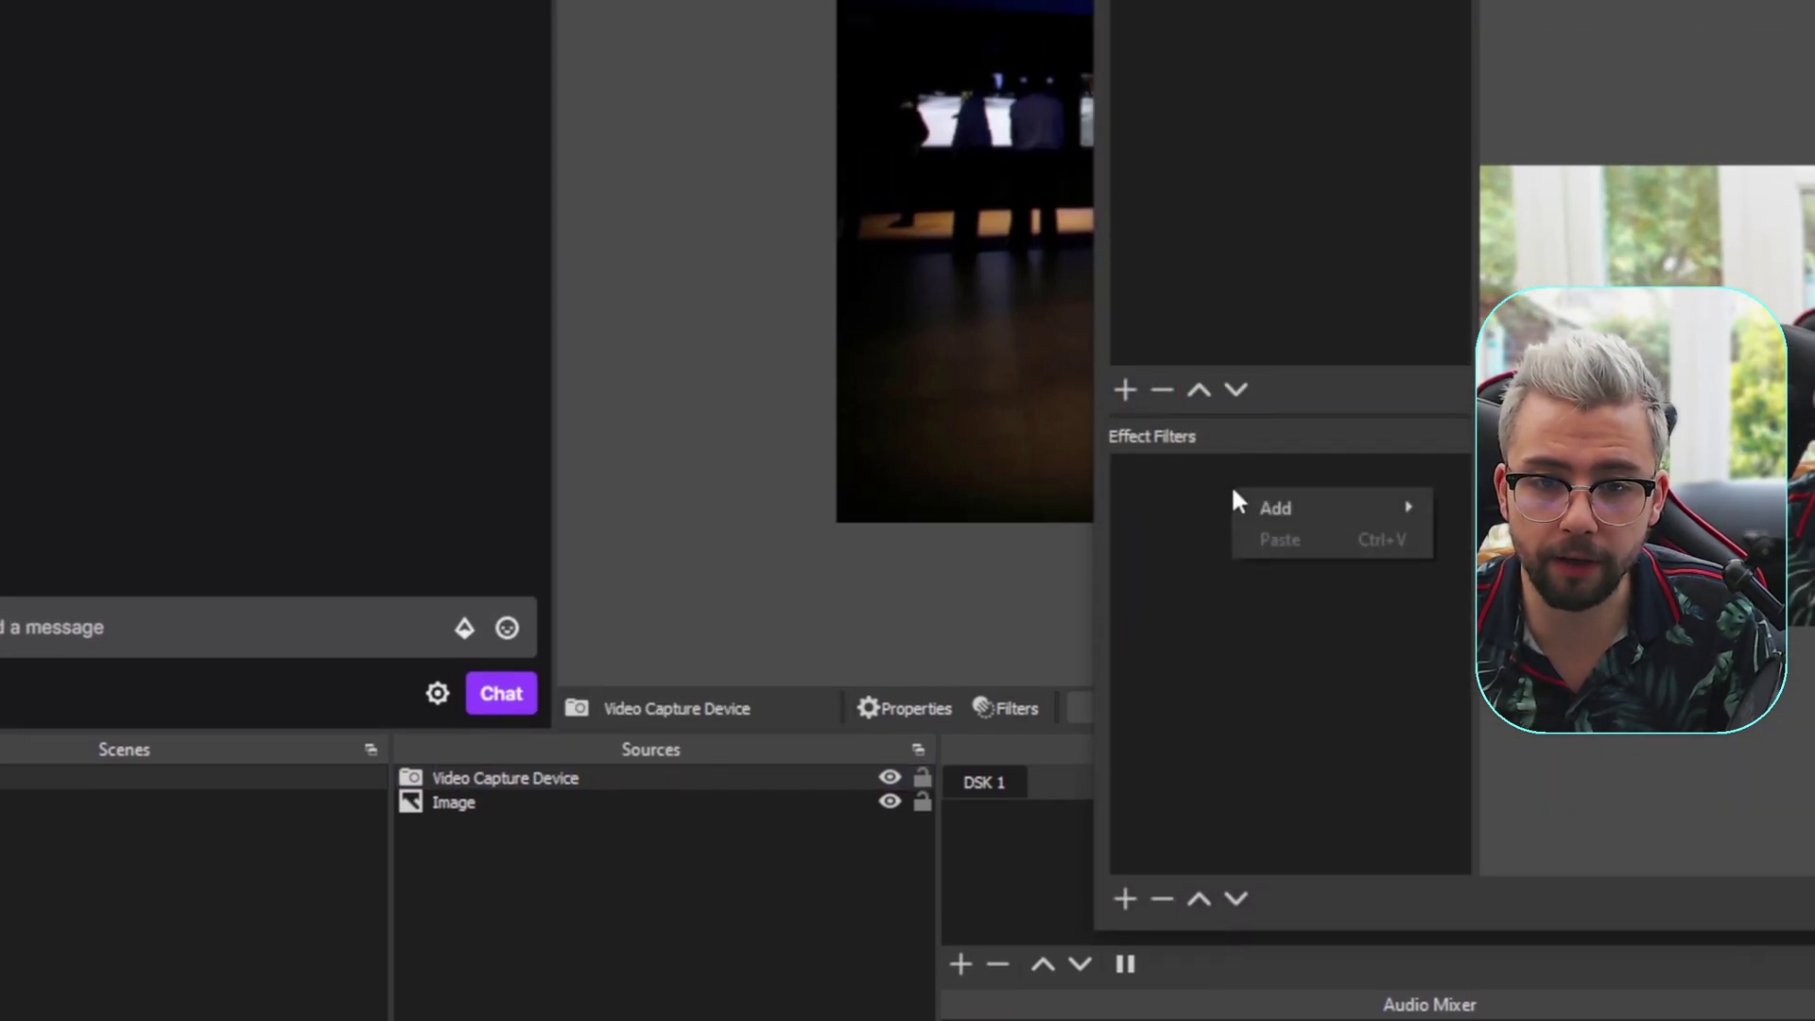
mouse_move(1273, 505)
left_click(1573, 520)
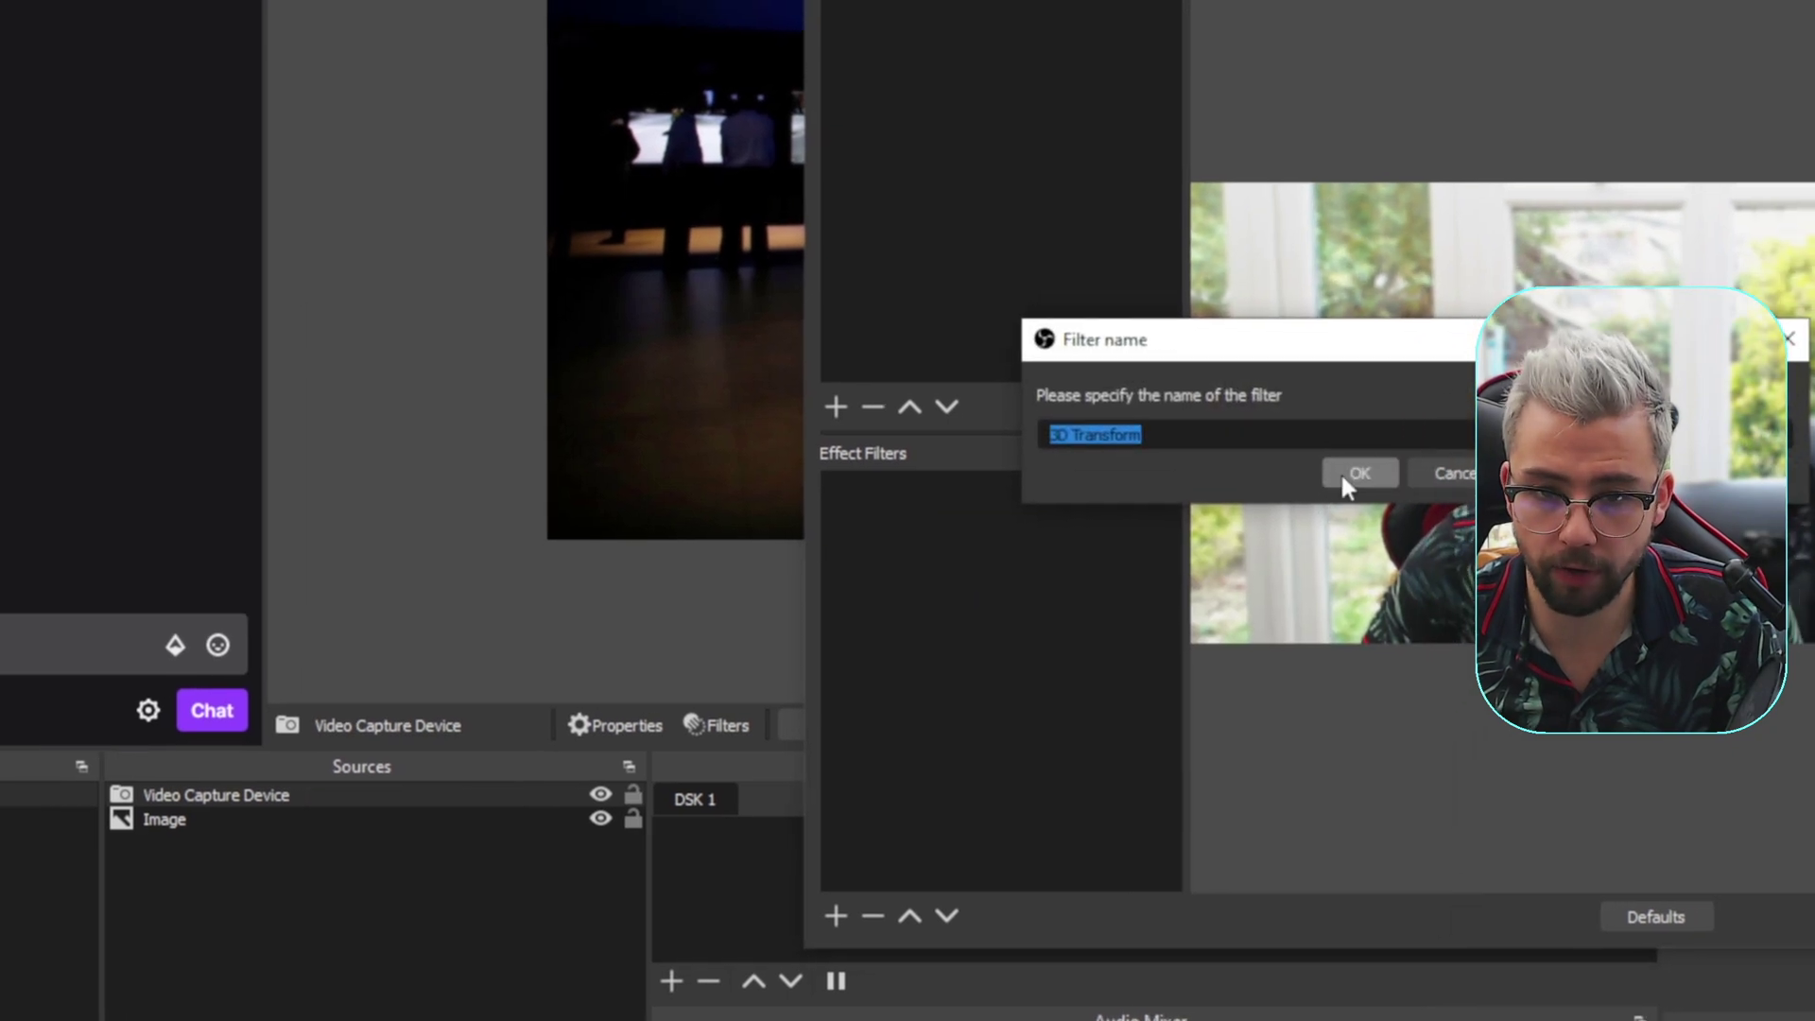
left_click(1352, 474)
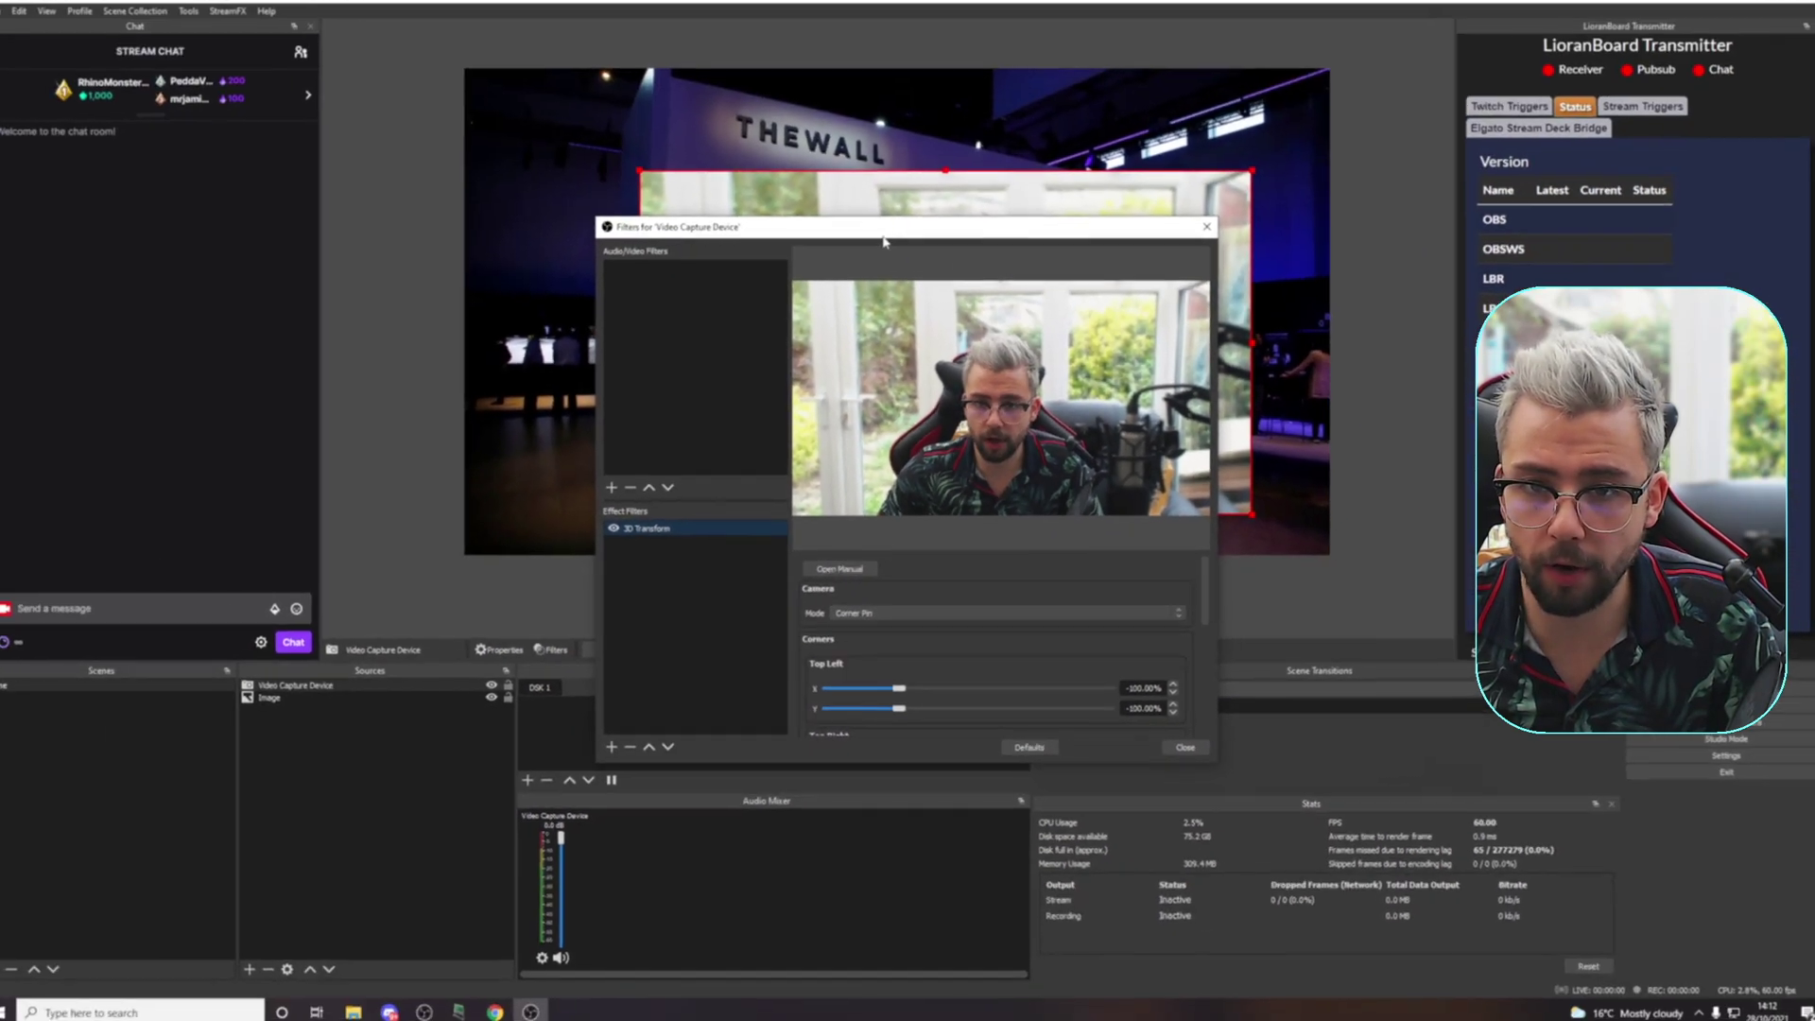
Move the Filters window aside and drag the Top Left X and Y sliders toward the TV's corner
left_click_drag(884, 234, 435, 392)
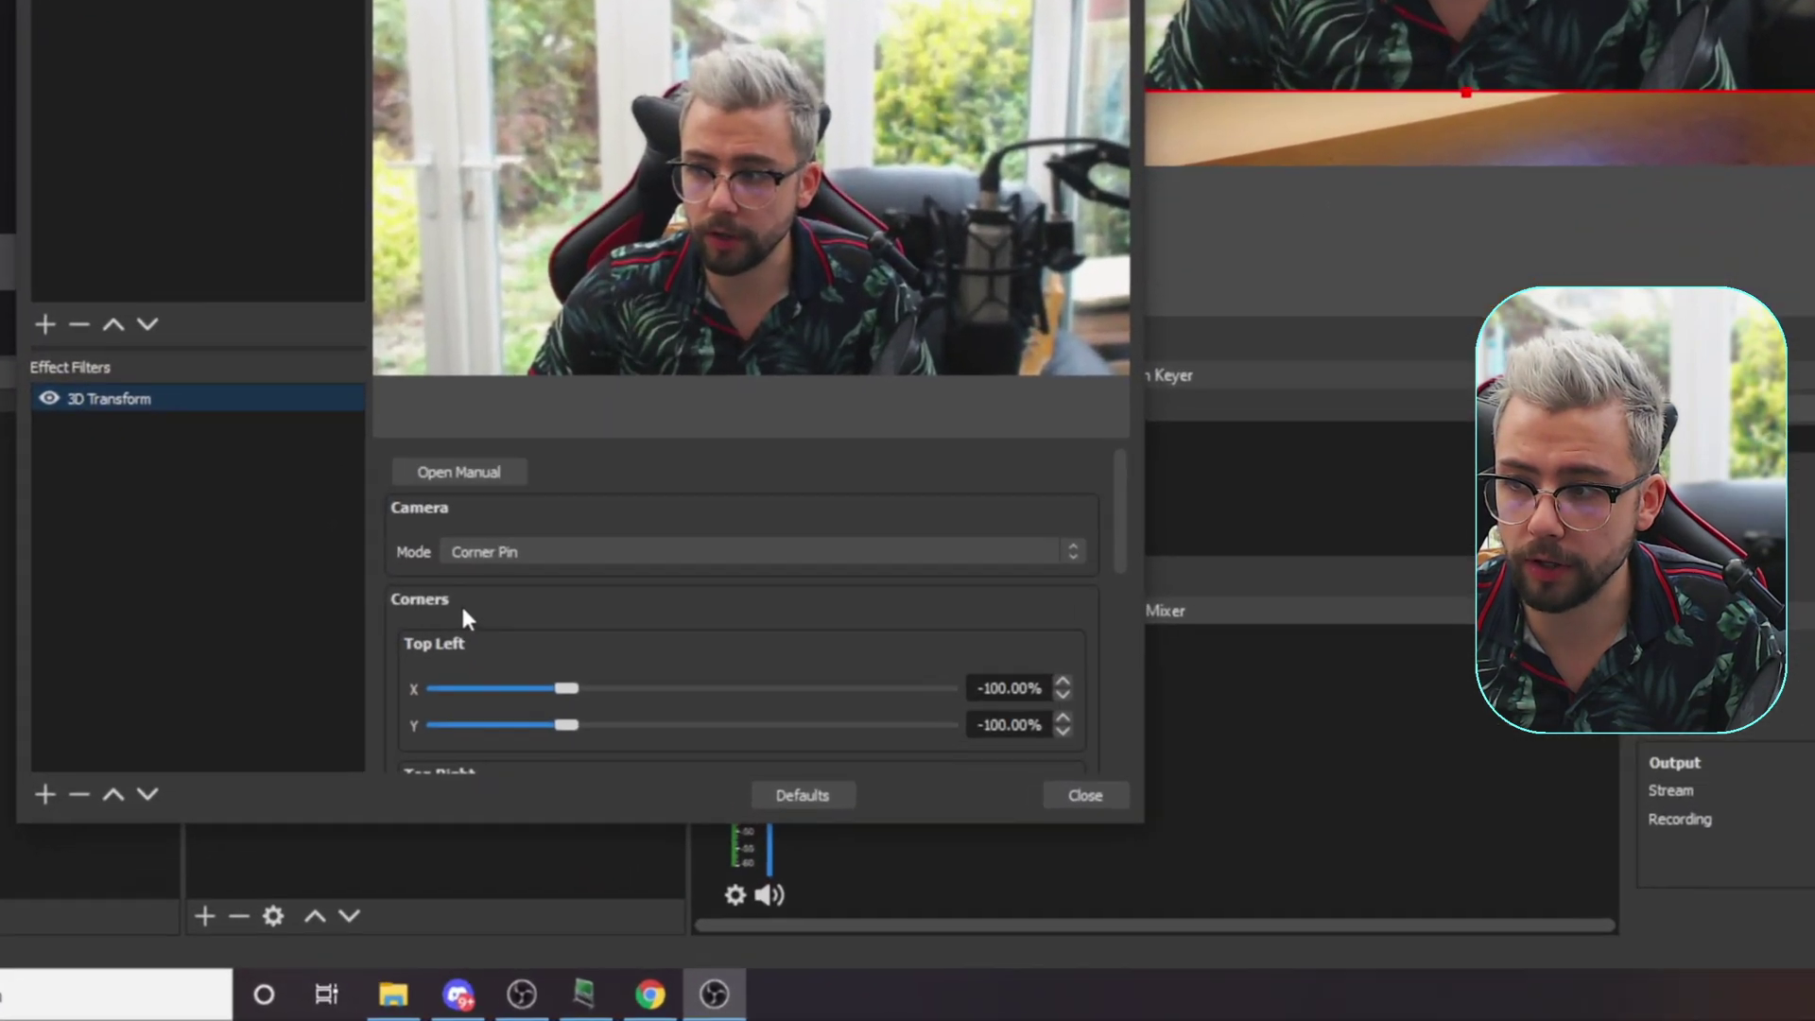
scroll(403, 813, "down", 2)
scroll(501, 620, "down", 3)
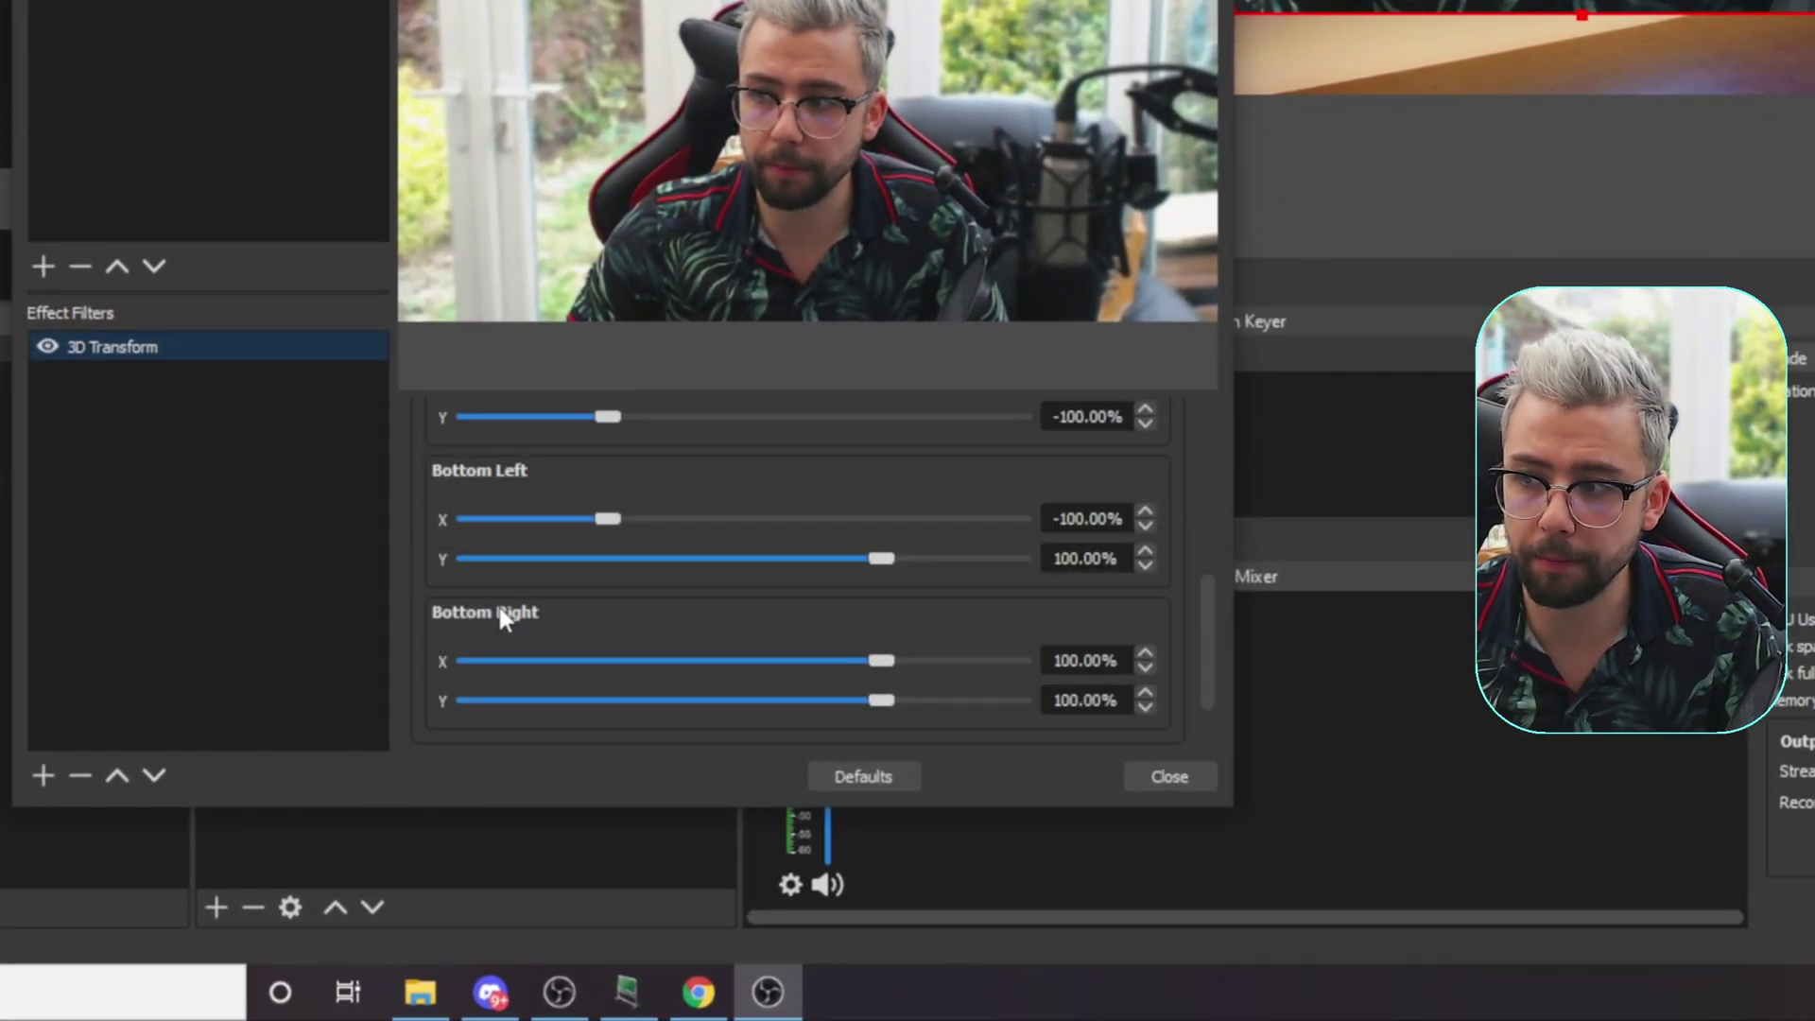
scroll(501, 620, "up", 3)
scroll(502, 615, "up", 2)
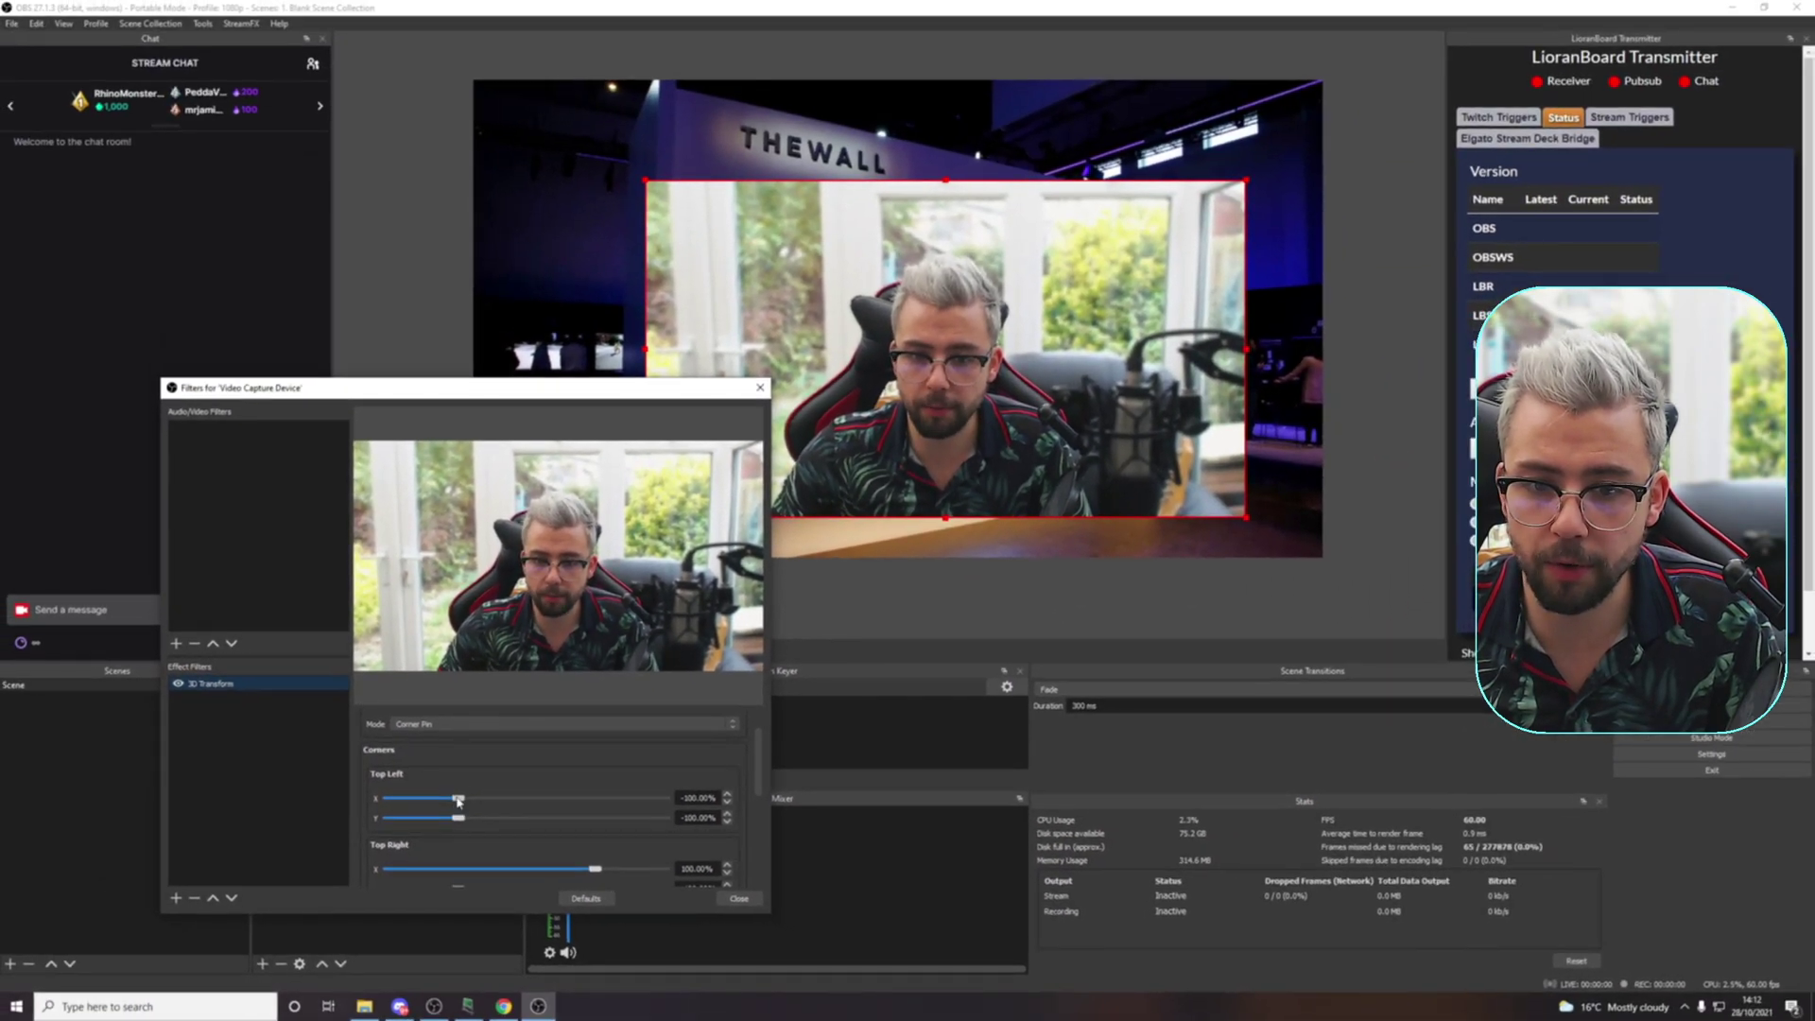
left_click_drag(572, 629, 624, 644)
mouse_move(486, 807)
left_mouse_down()
mouse_move(569, 788)
mouse_move(464, 787)
mouse_move(481, 826)
mouse_move(531, 824)
mouse_move(427, 825)
mouse_move(468, 831)
left_mouse_up()
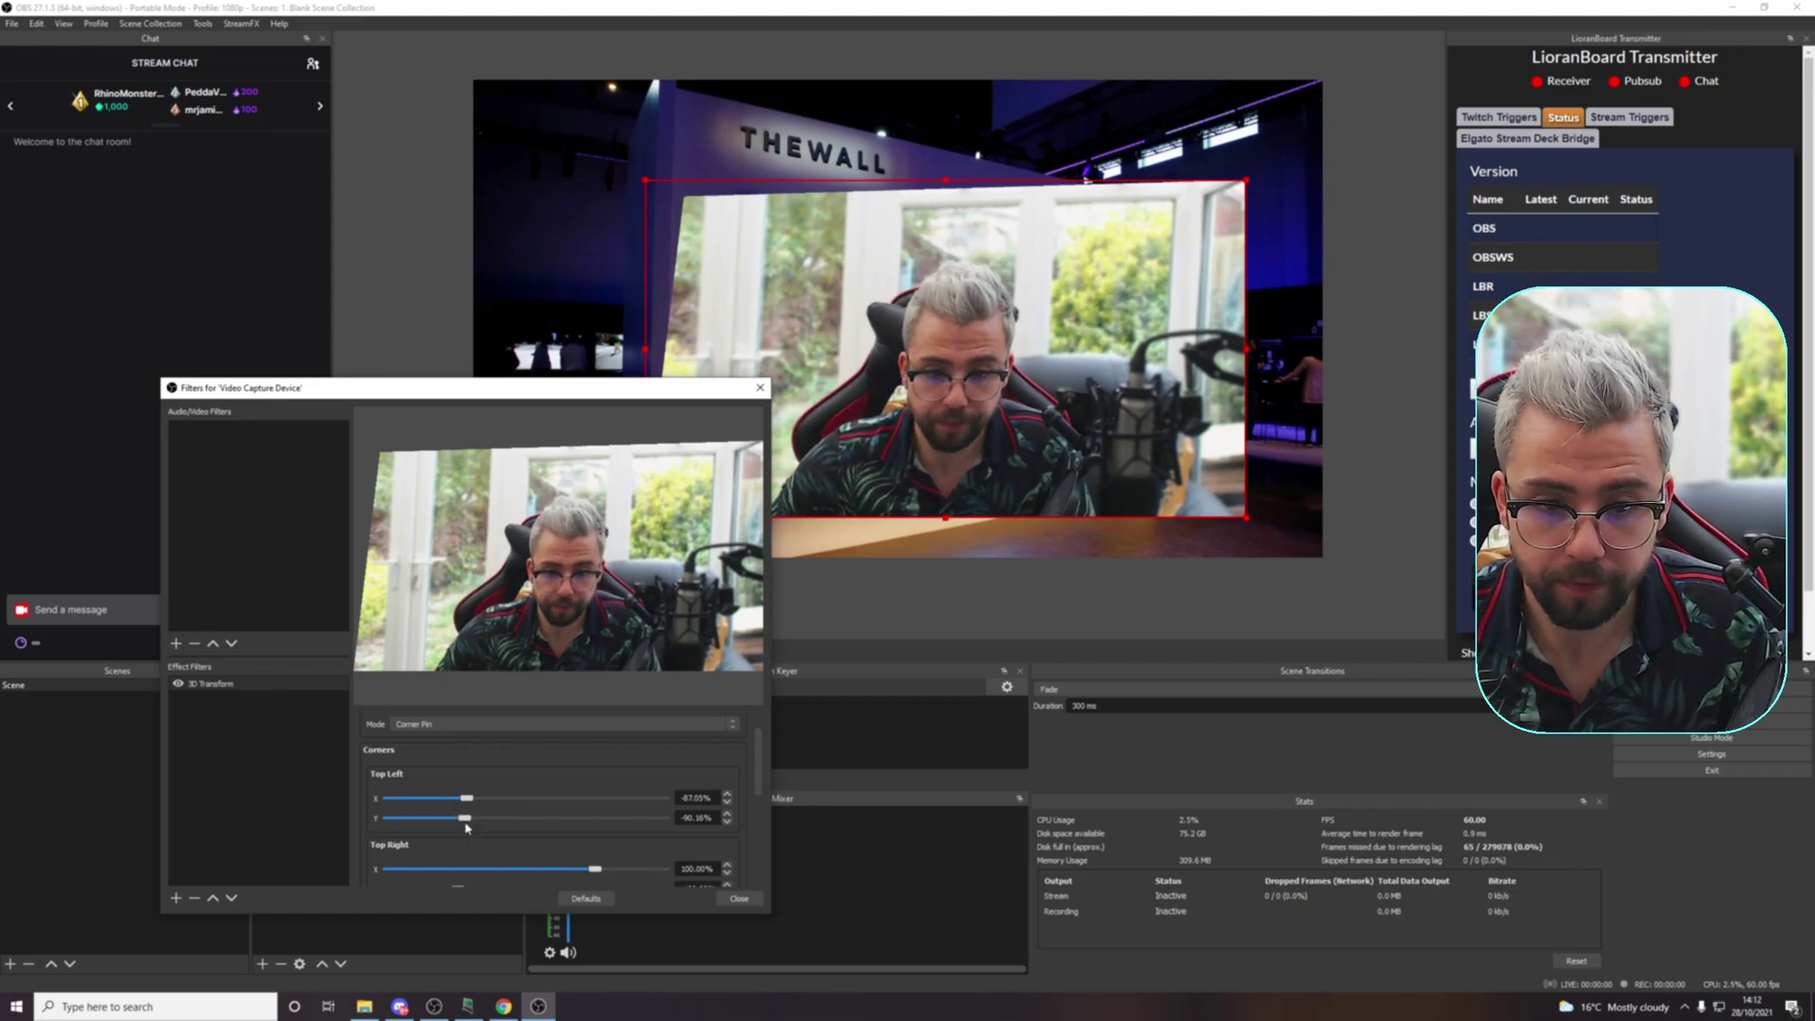
left_click_drag(467, 823, 471, 828)
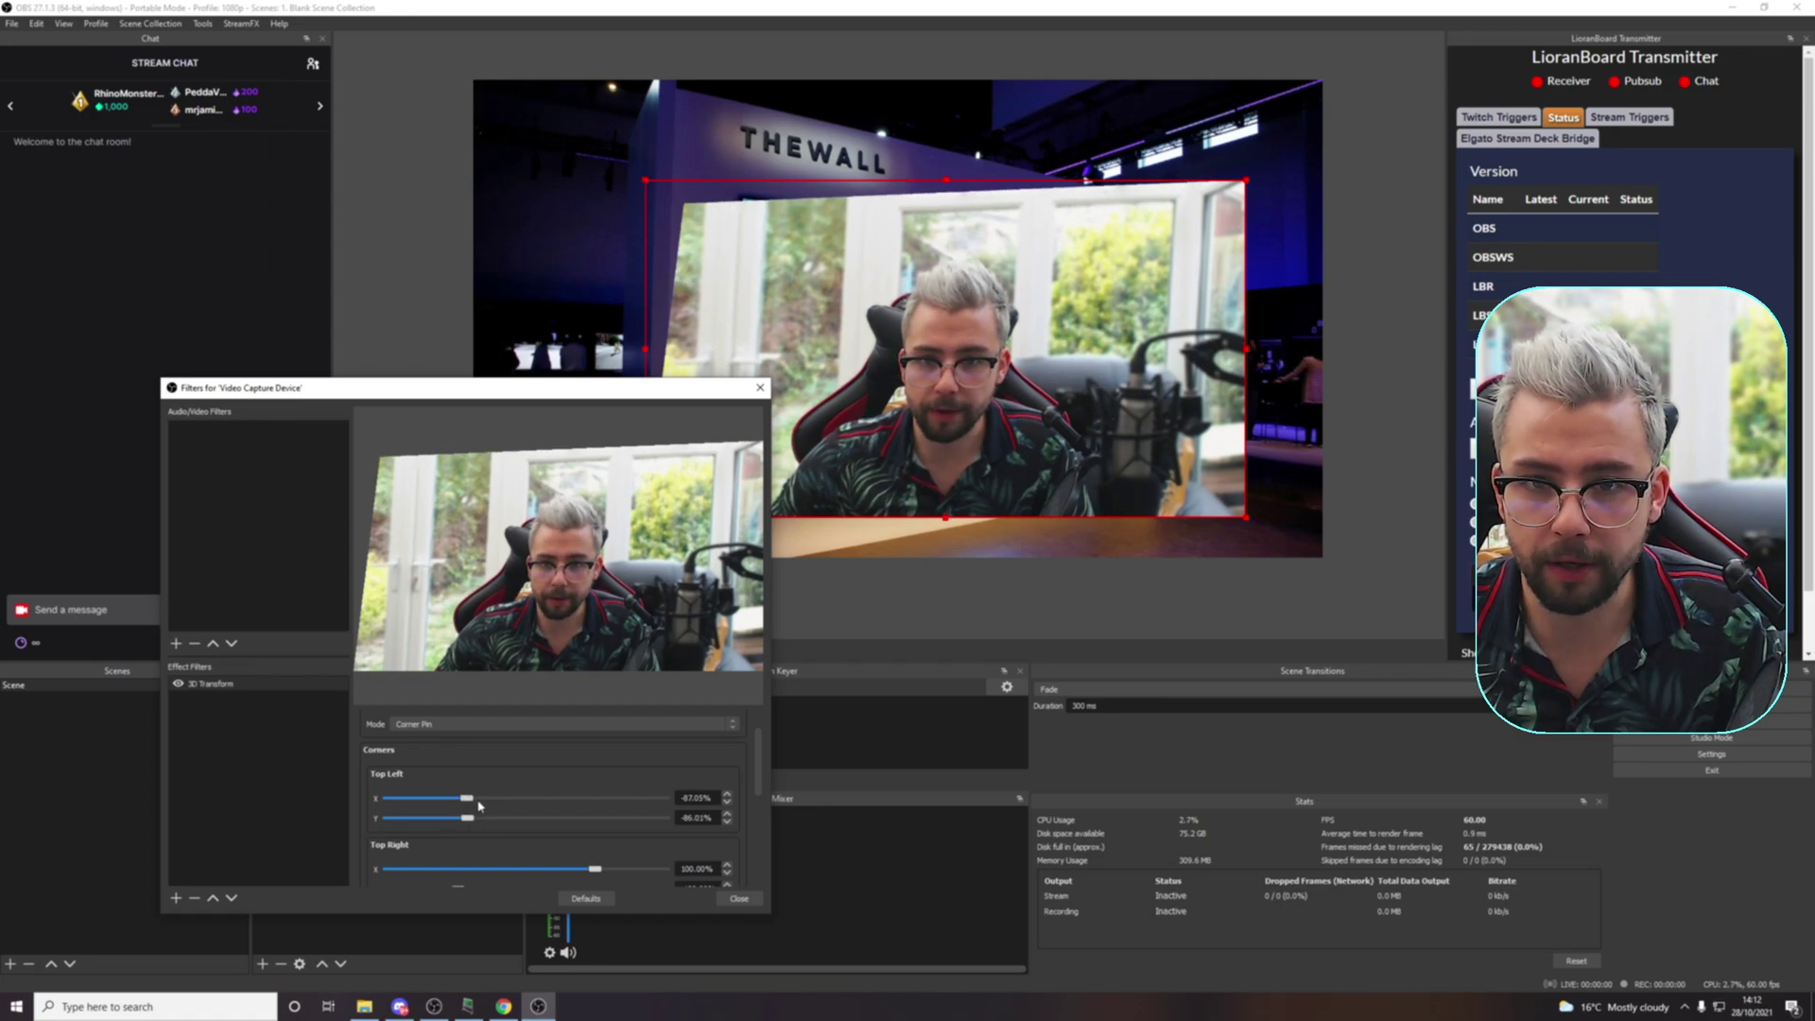
left_click_drag(467, 803, 479, 809)
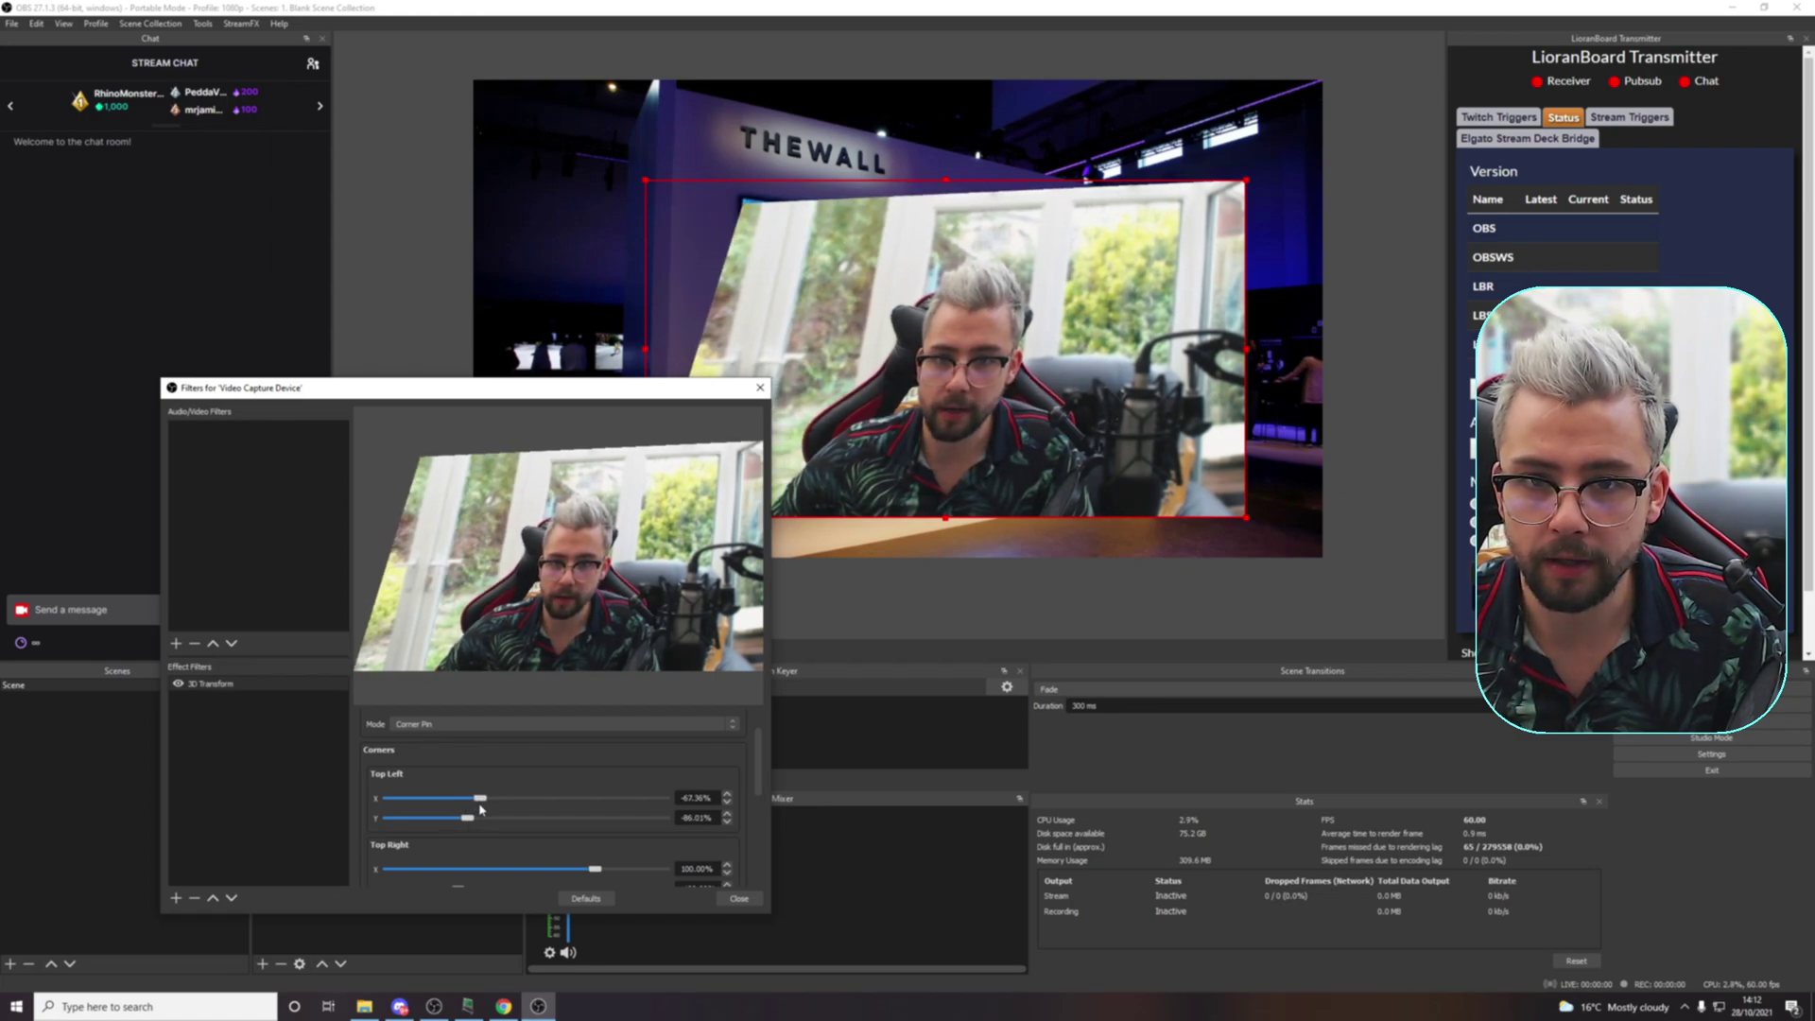
Reposition the filter settings and fine-tune Top Left X to -67.36%
left_click_drag(312, 387, 957, 442)
left_click(672, 255)
scroll(672, 255, "up", 5)
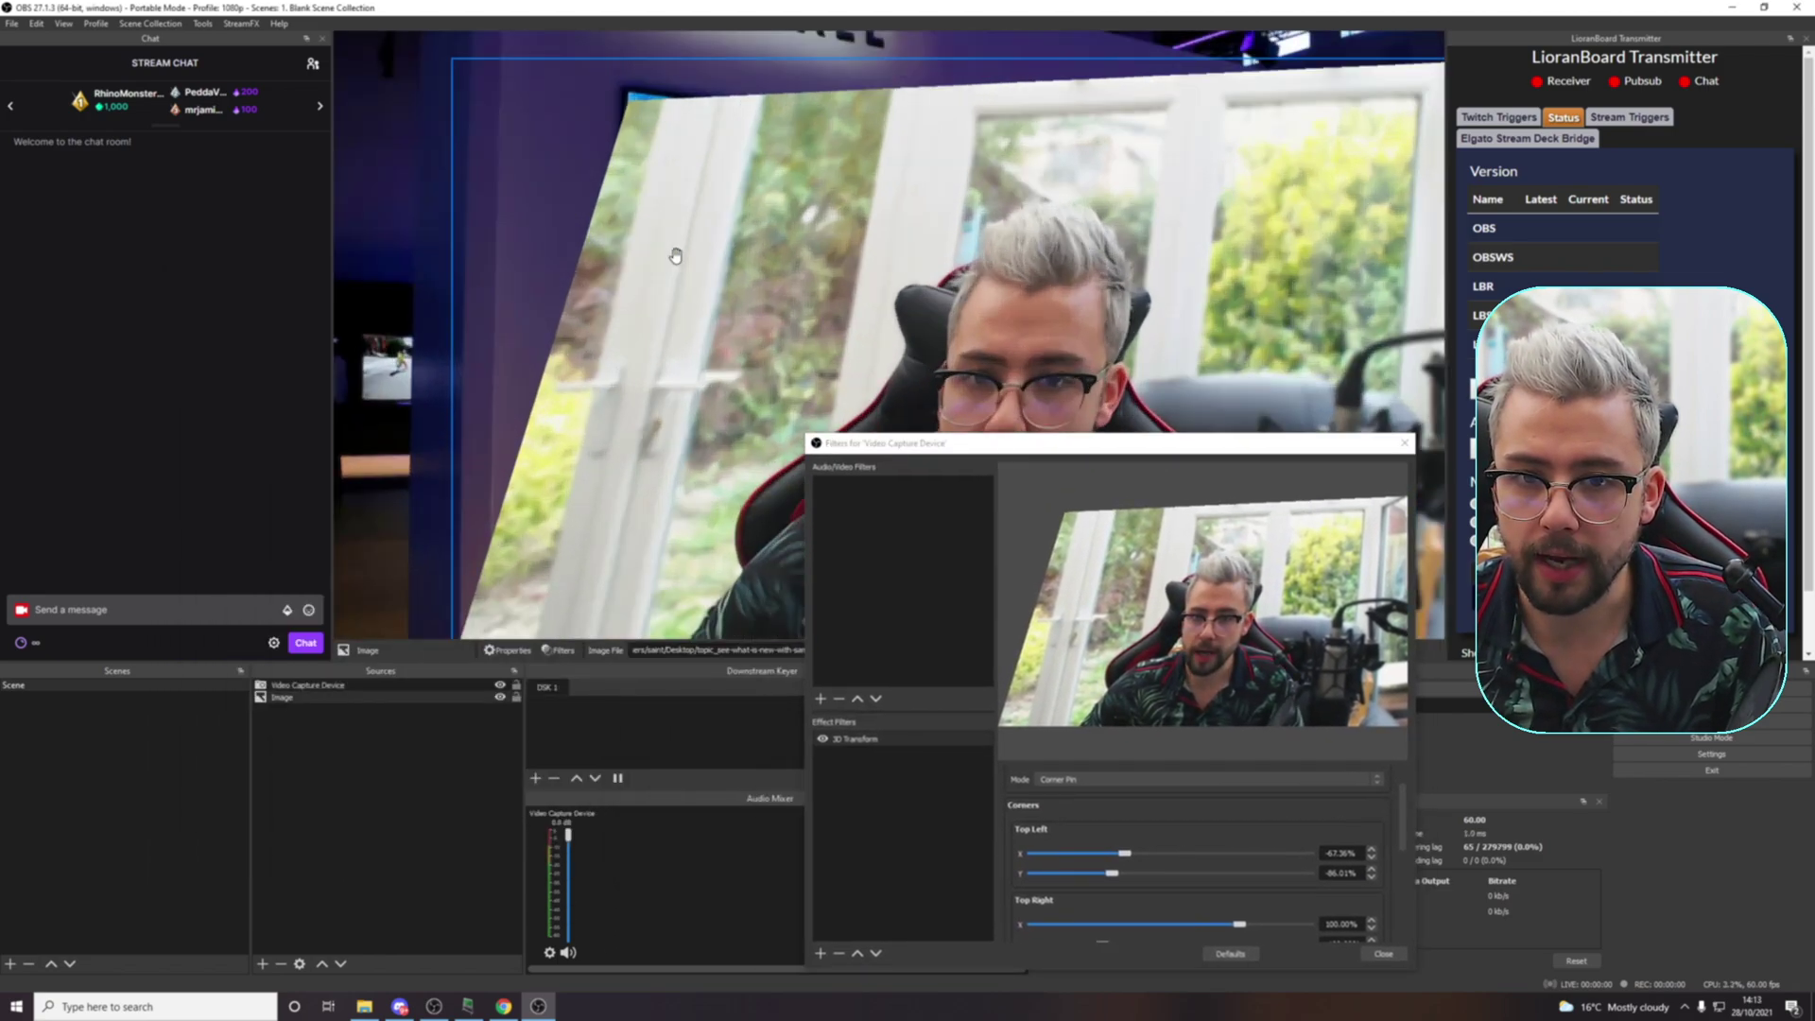
scroll(676, 255, "down", 5)
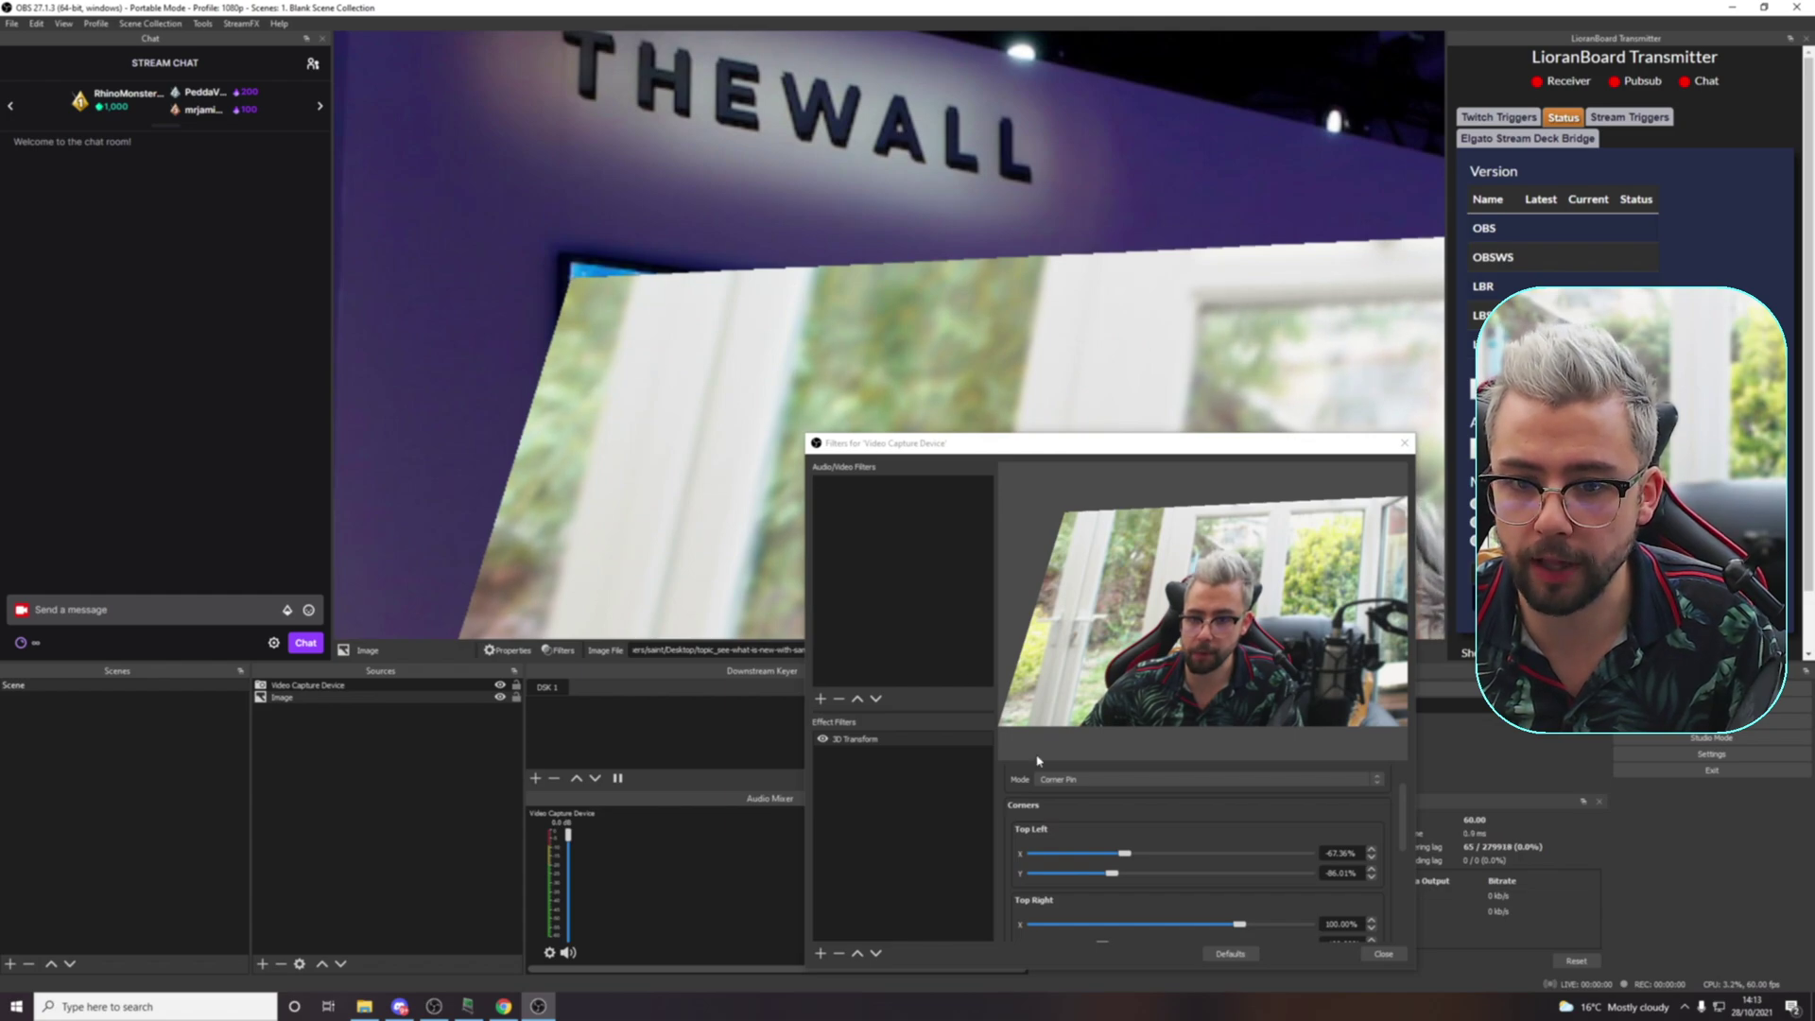
left_click_drag(1125, 854, 1126, 857)
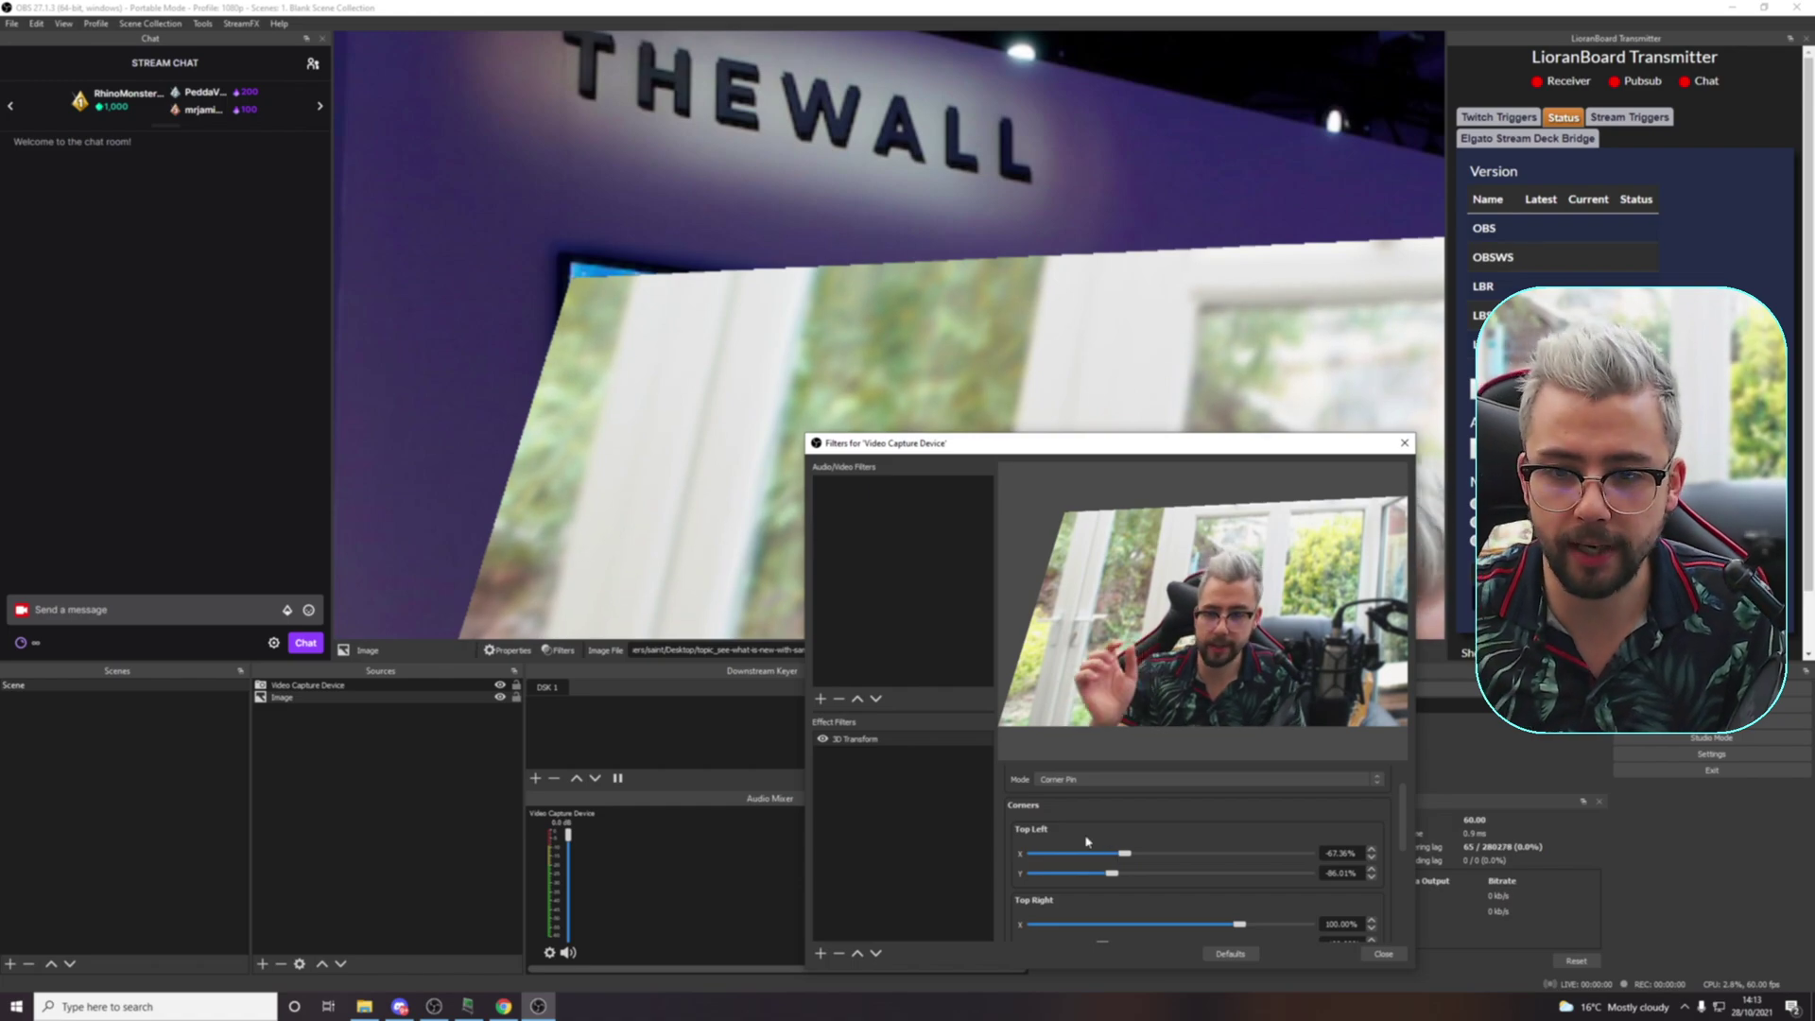
scroll(1338, 849, "down", 1)
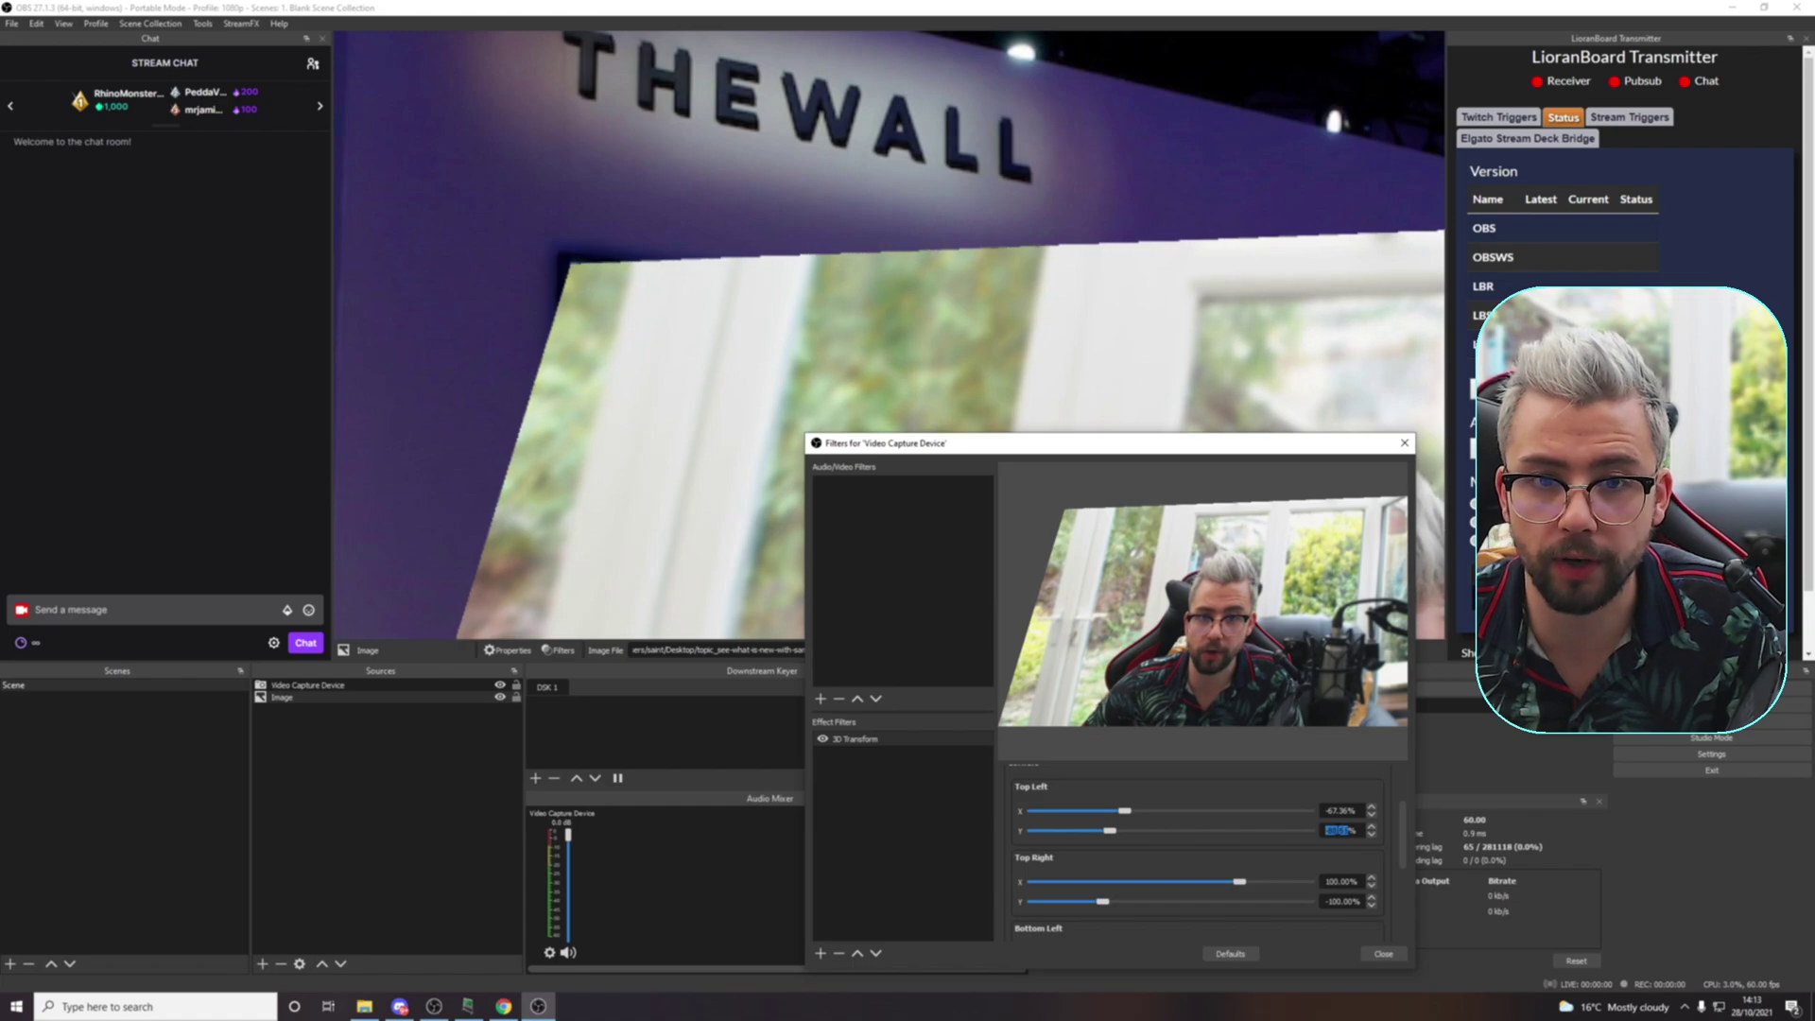
left_click(905, 120)
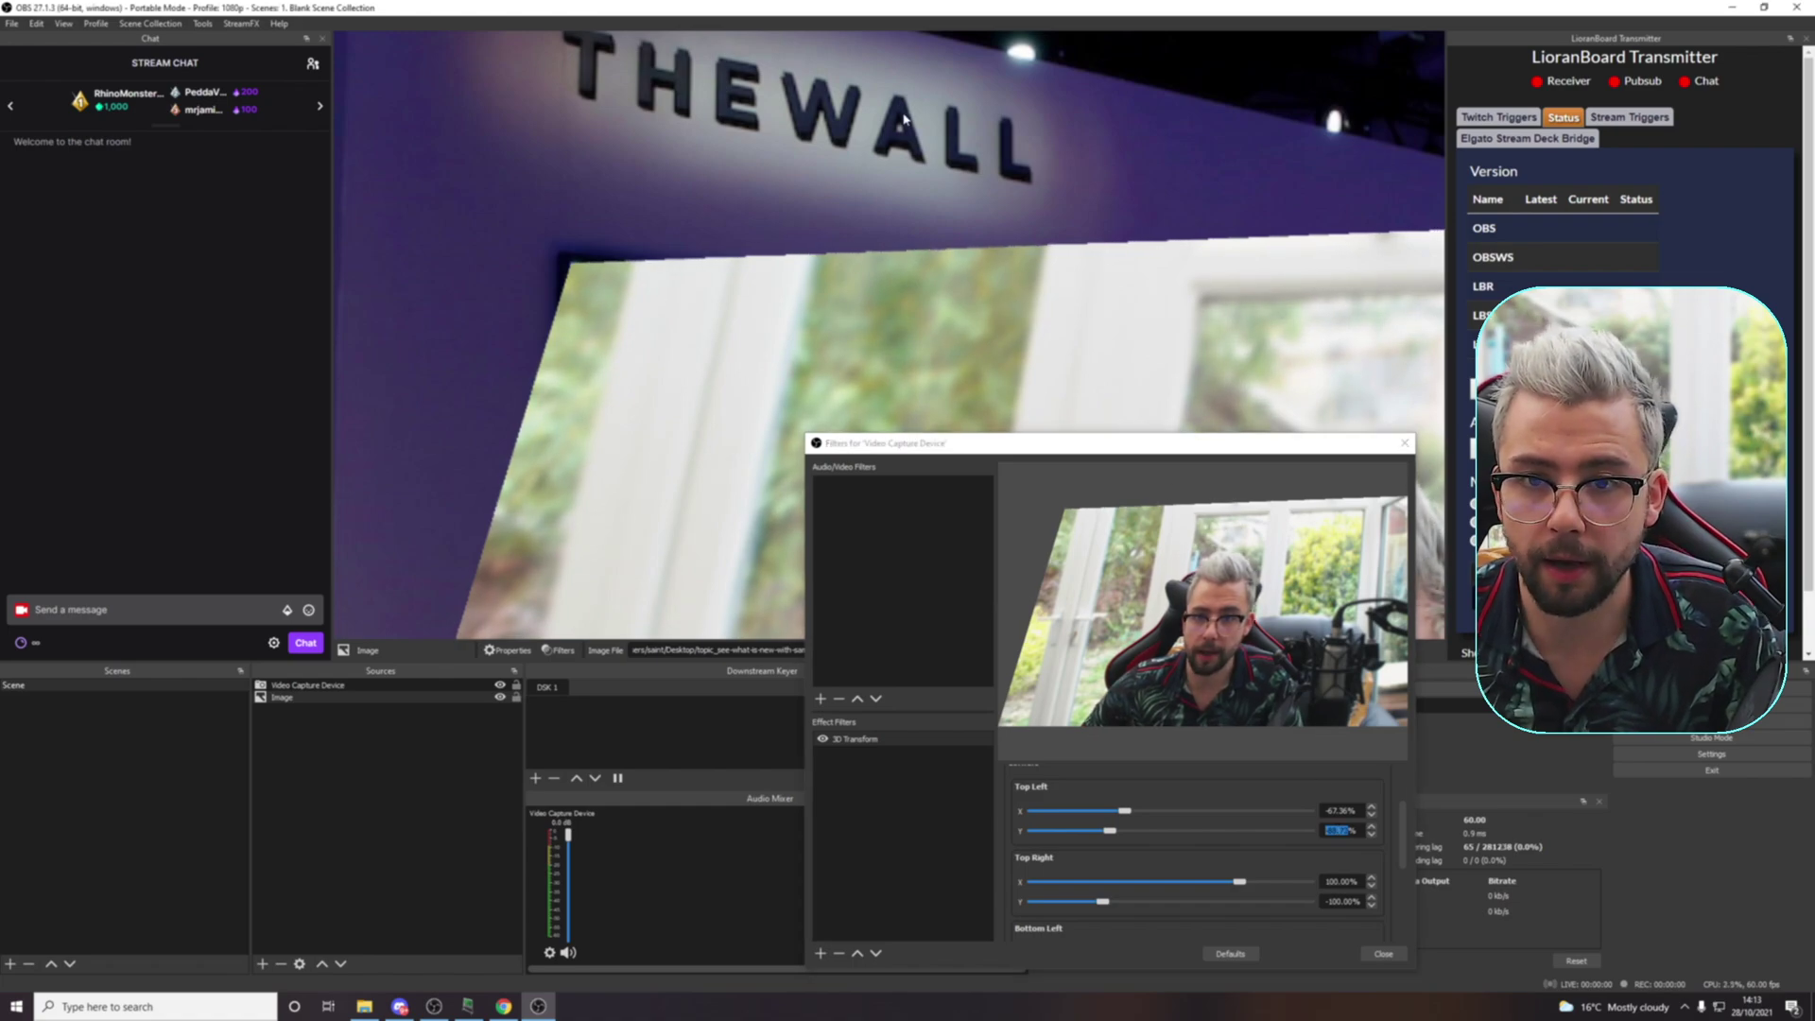
scroll(905, 120, "down", 5)
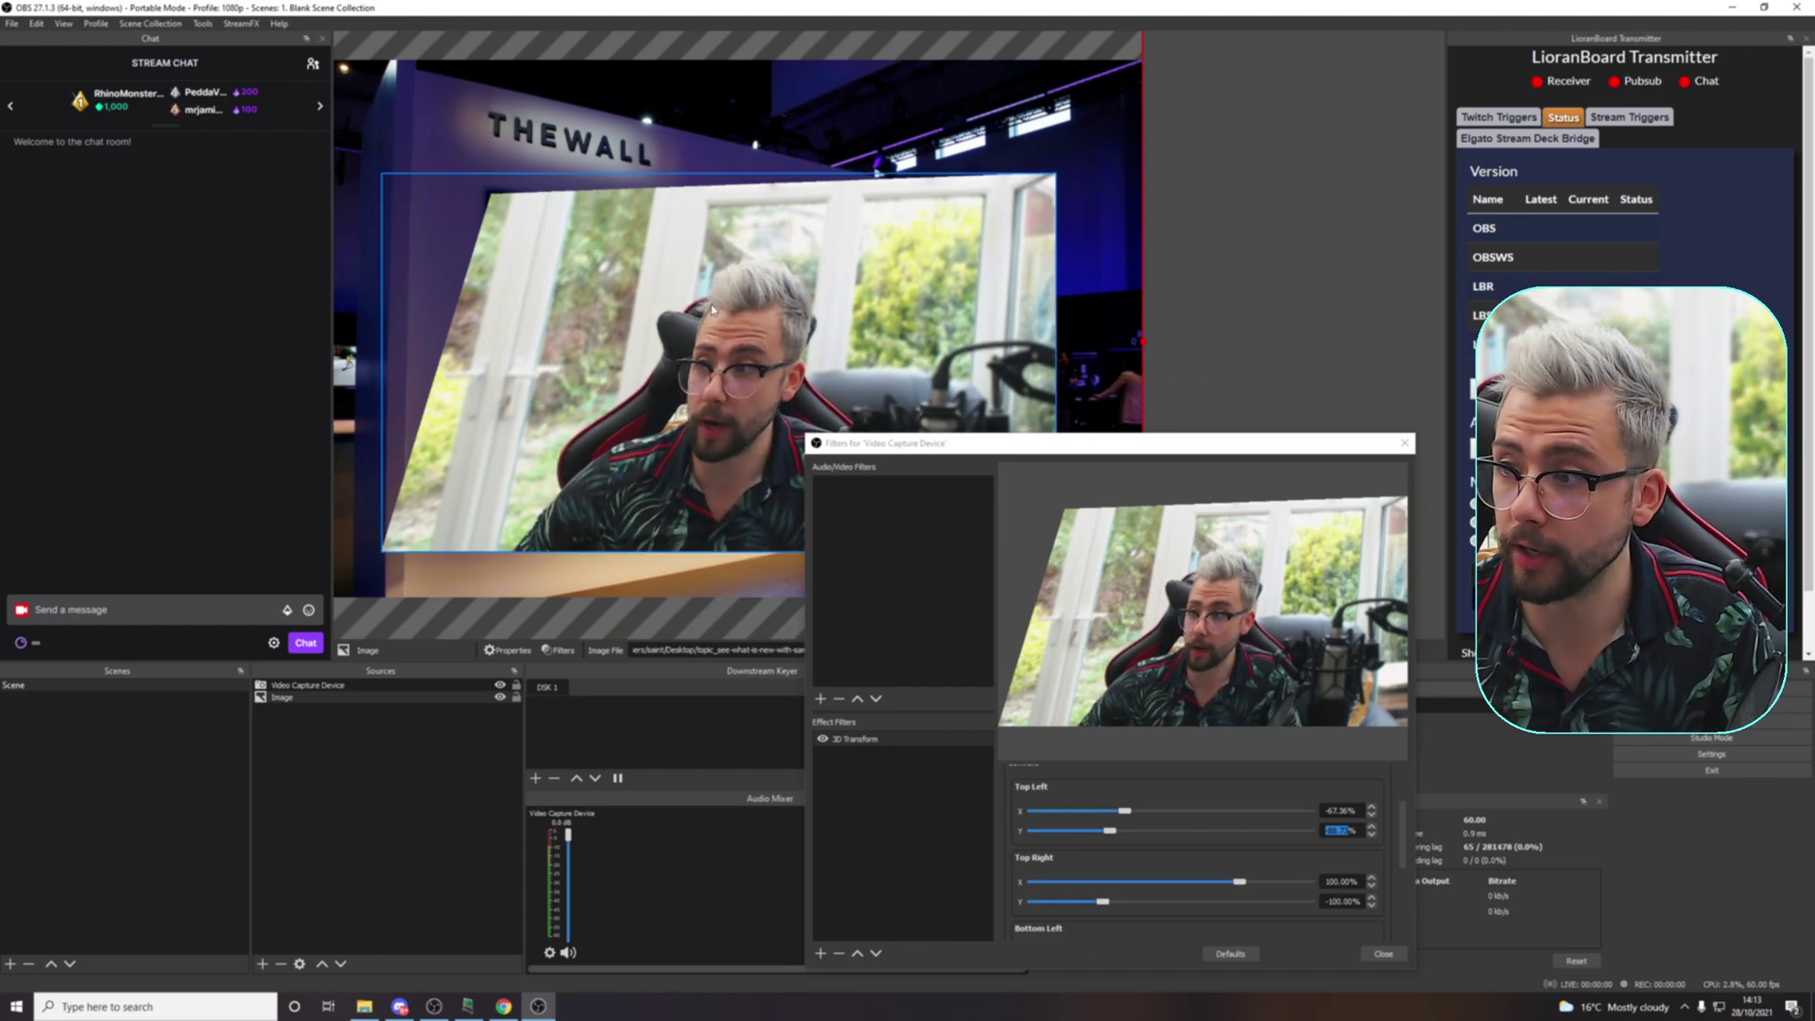
Set Top Right X to about 50.49% and Top Right Y to about -56%, checking the webcam outline
left_click_drag(1239, 885, 1209, 905)
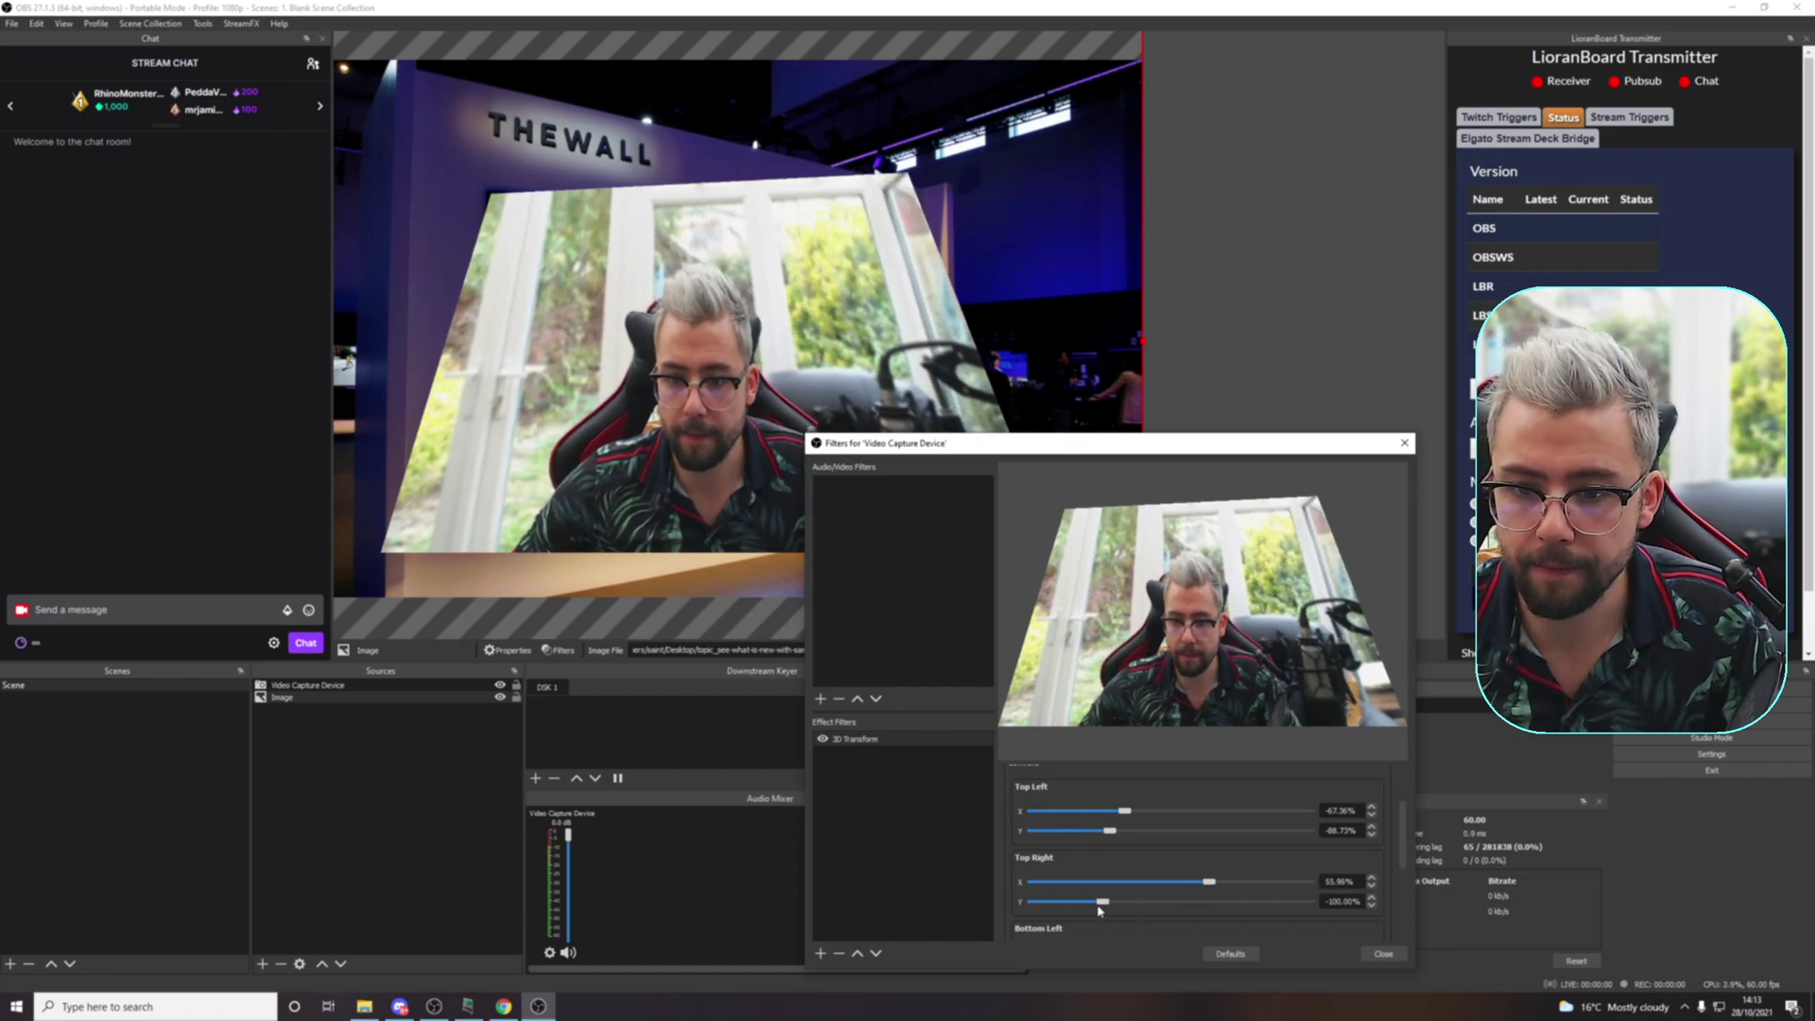
left_click_drag(1099, 906, 1203, 891)
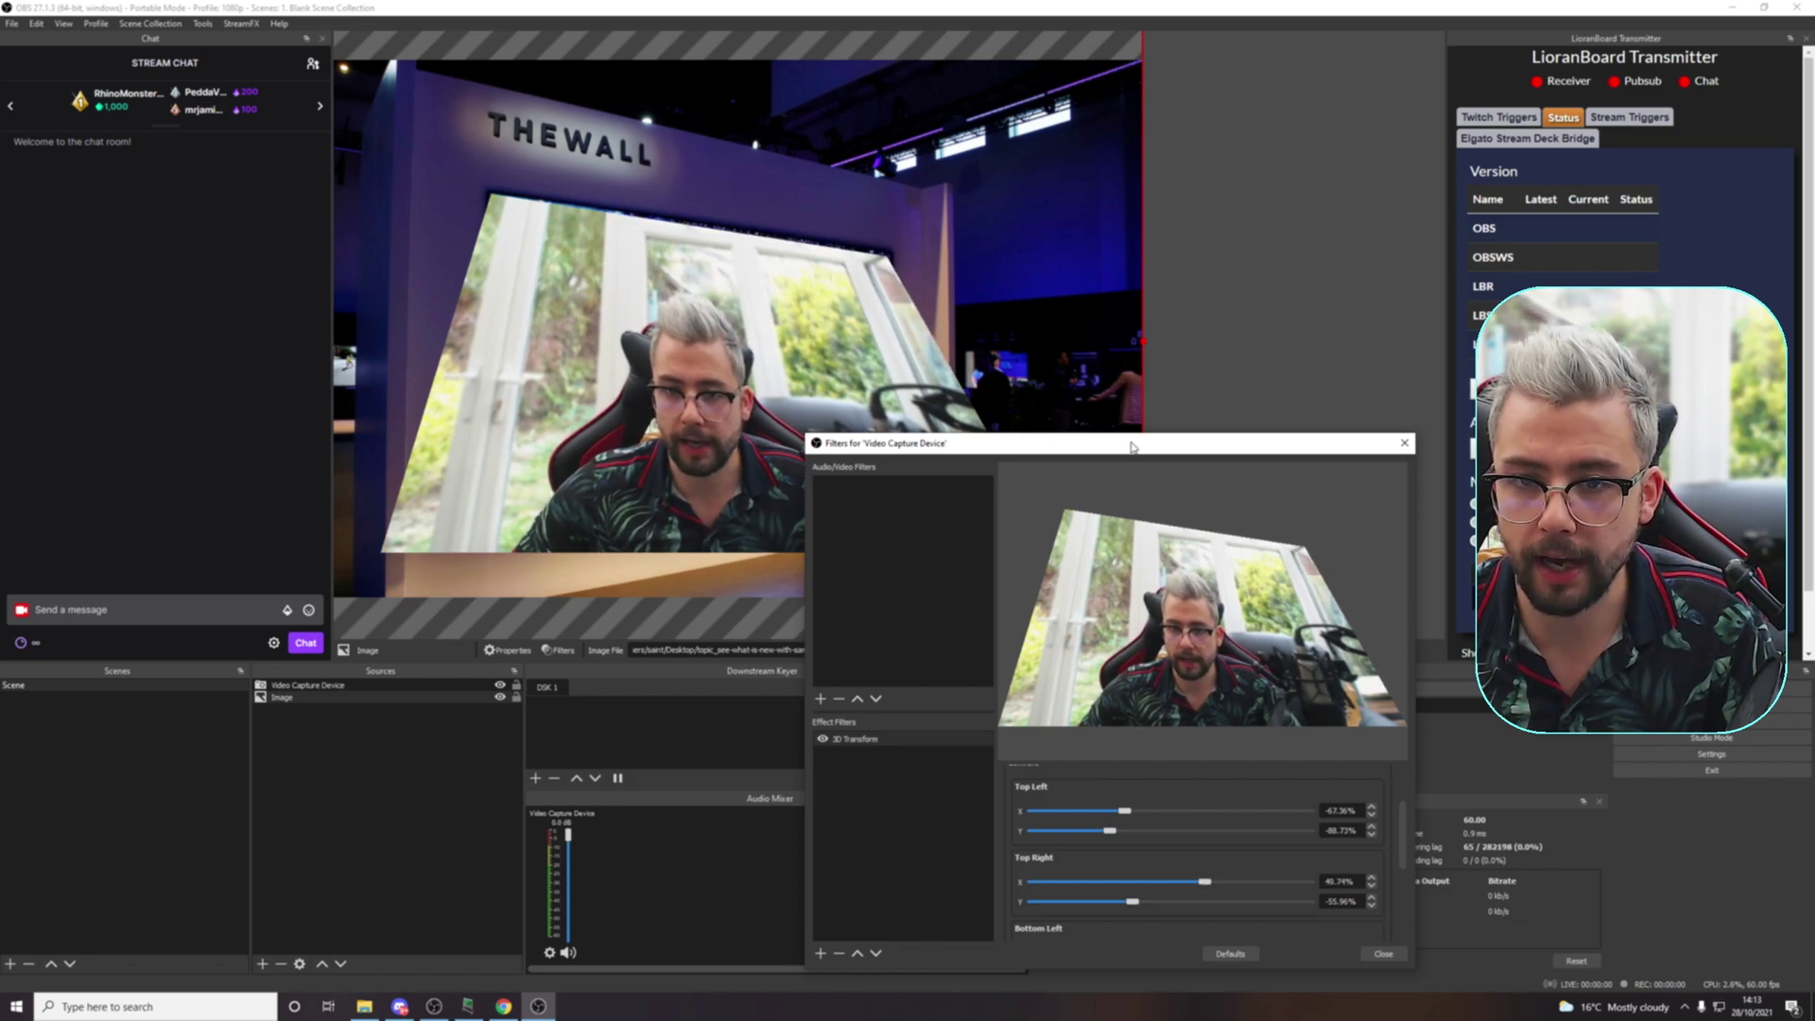
left_click(1163, 416)
scroll(923, 390, "up", 5)
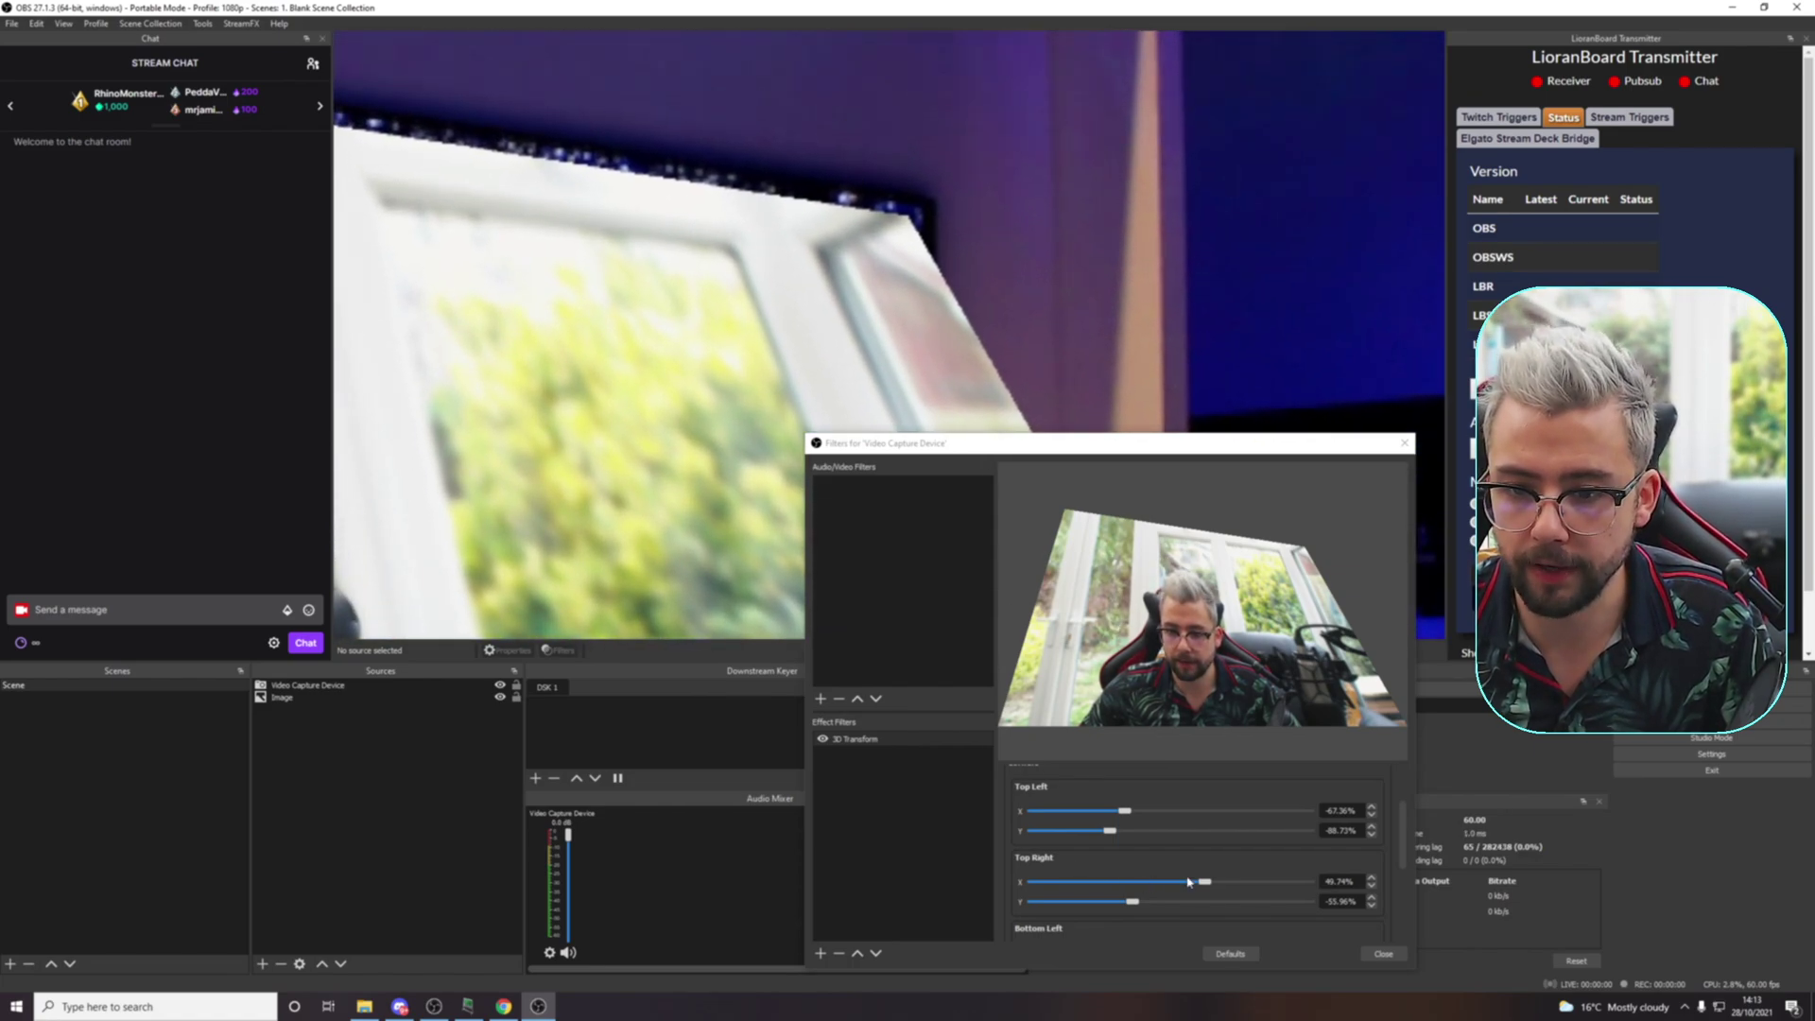
left_click(1347, 880)
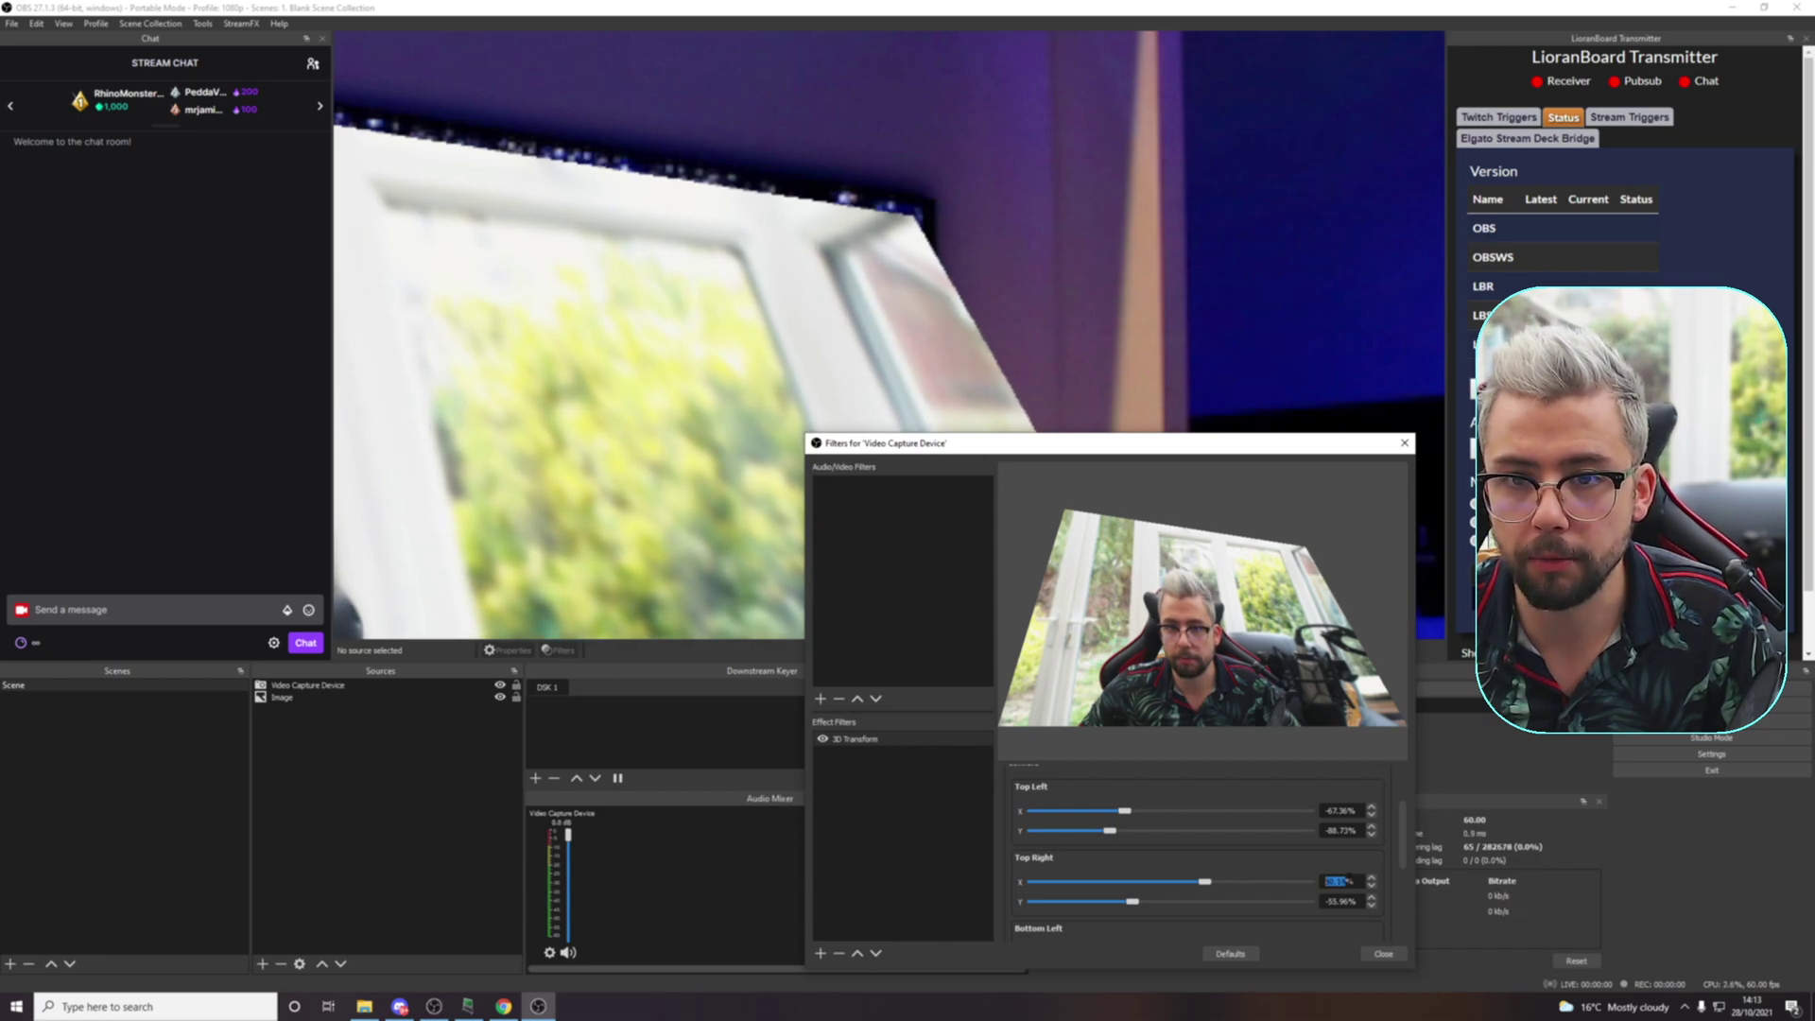
scroll(1347, 880, "up", 3)
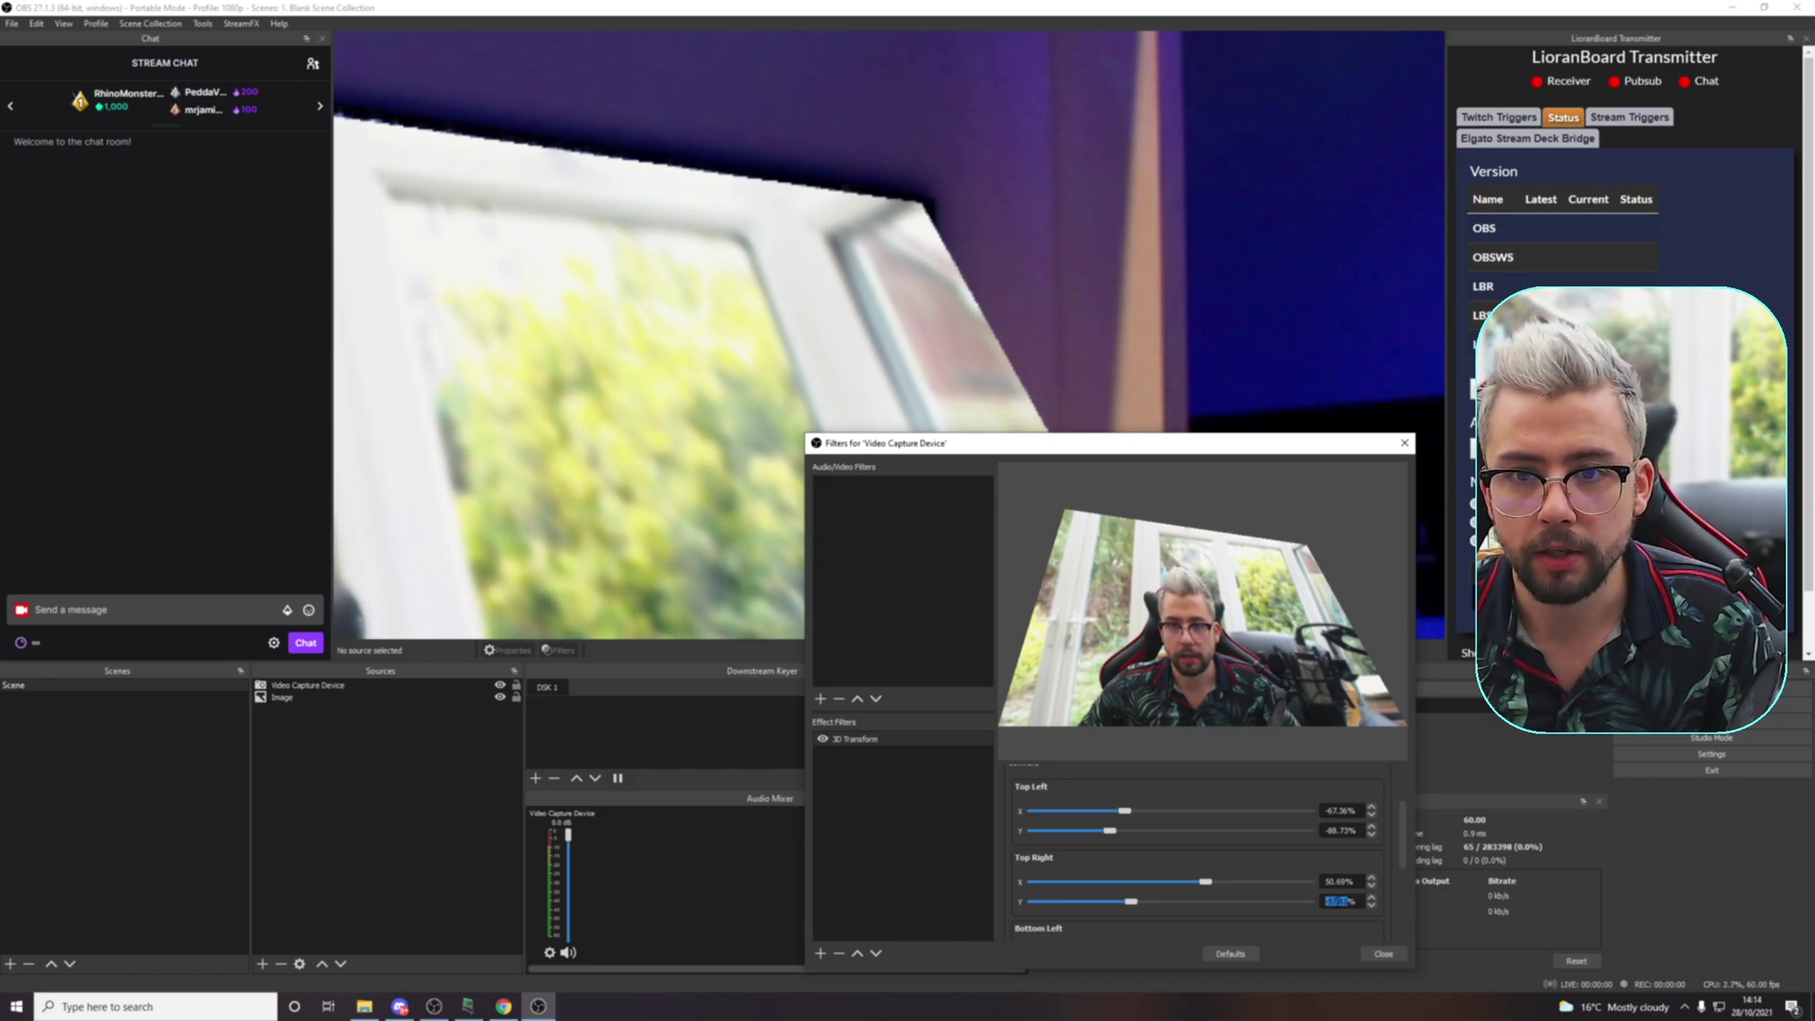
left_click(1241, 313)
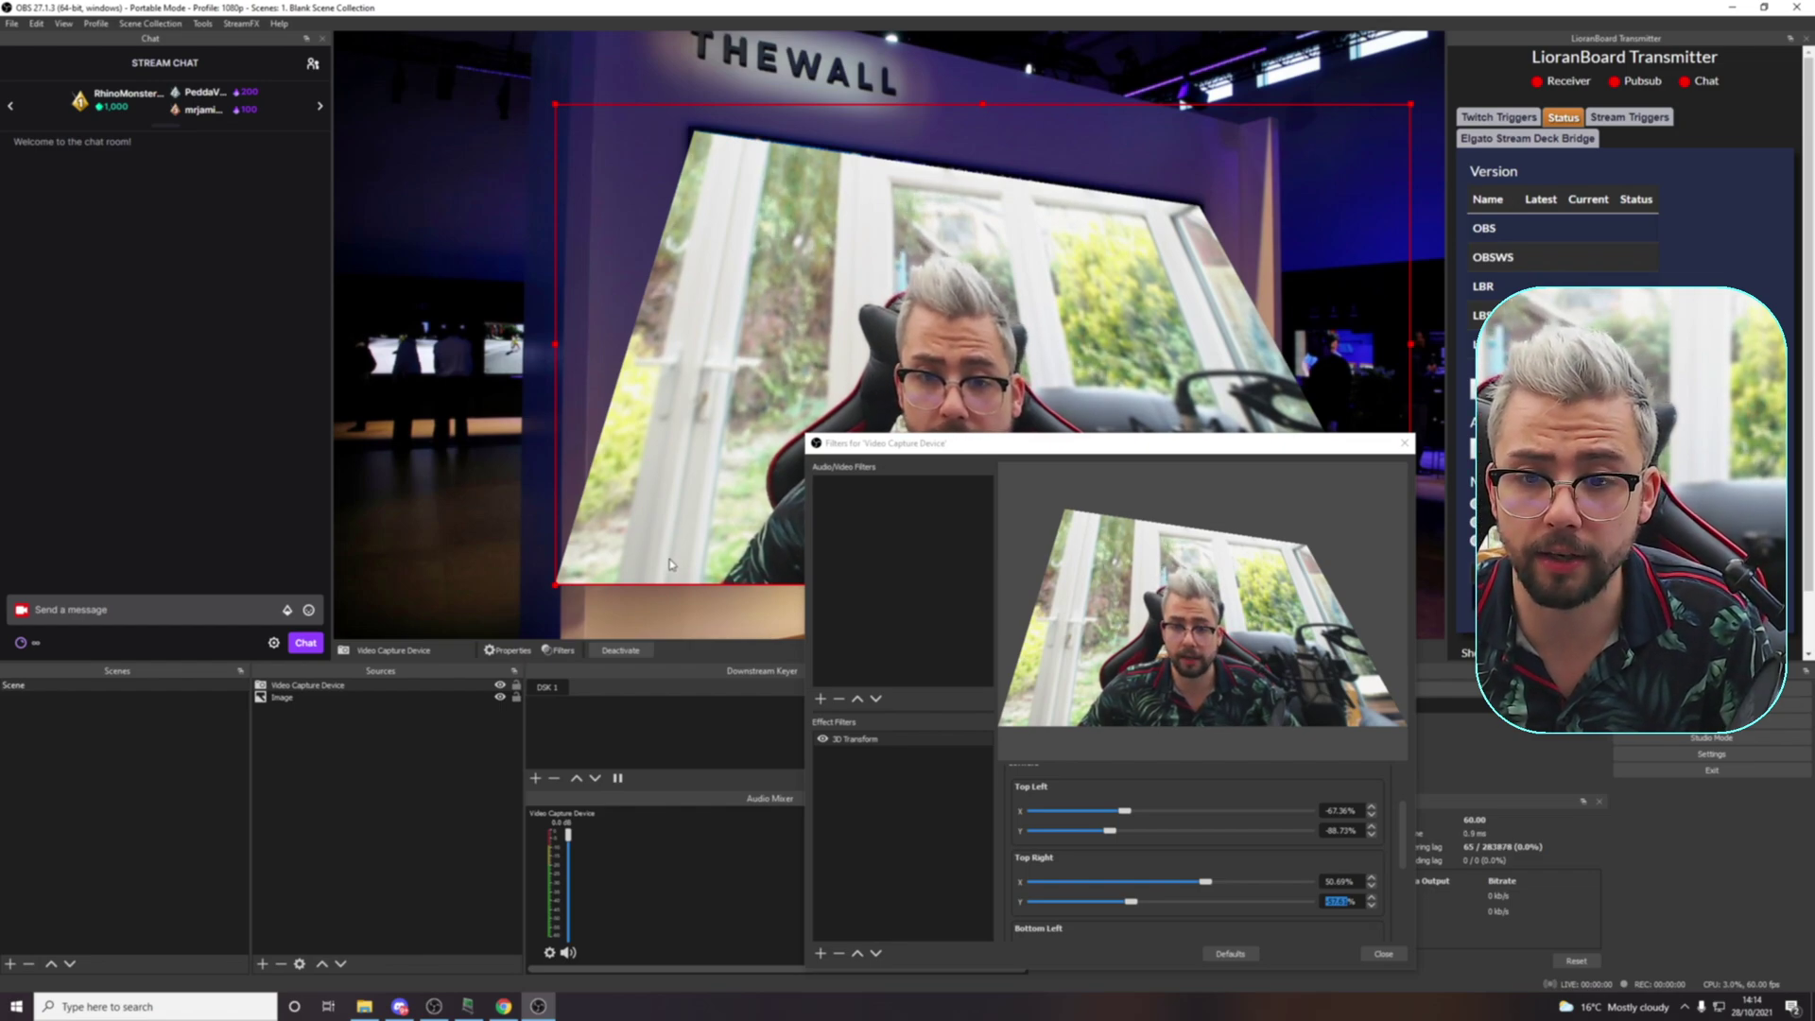
left_click(459, 337)
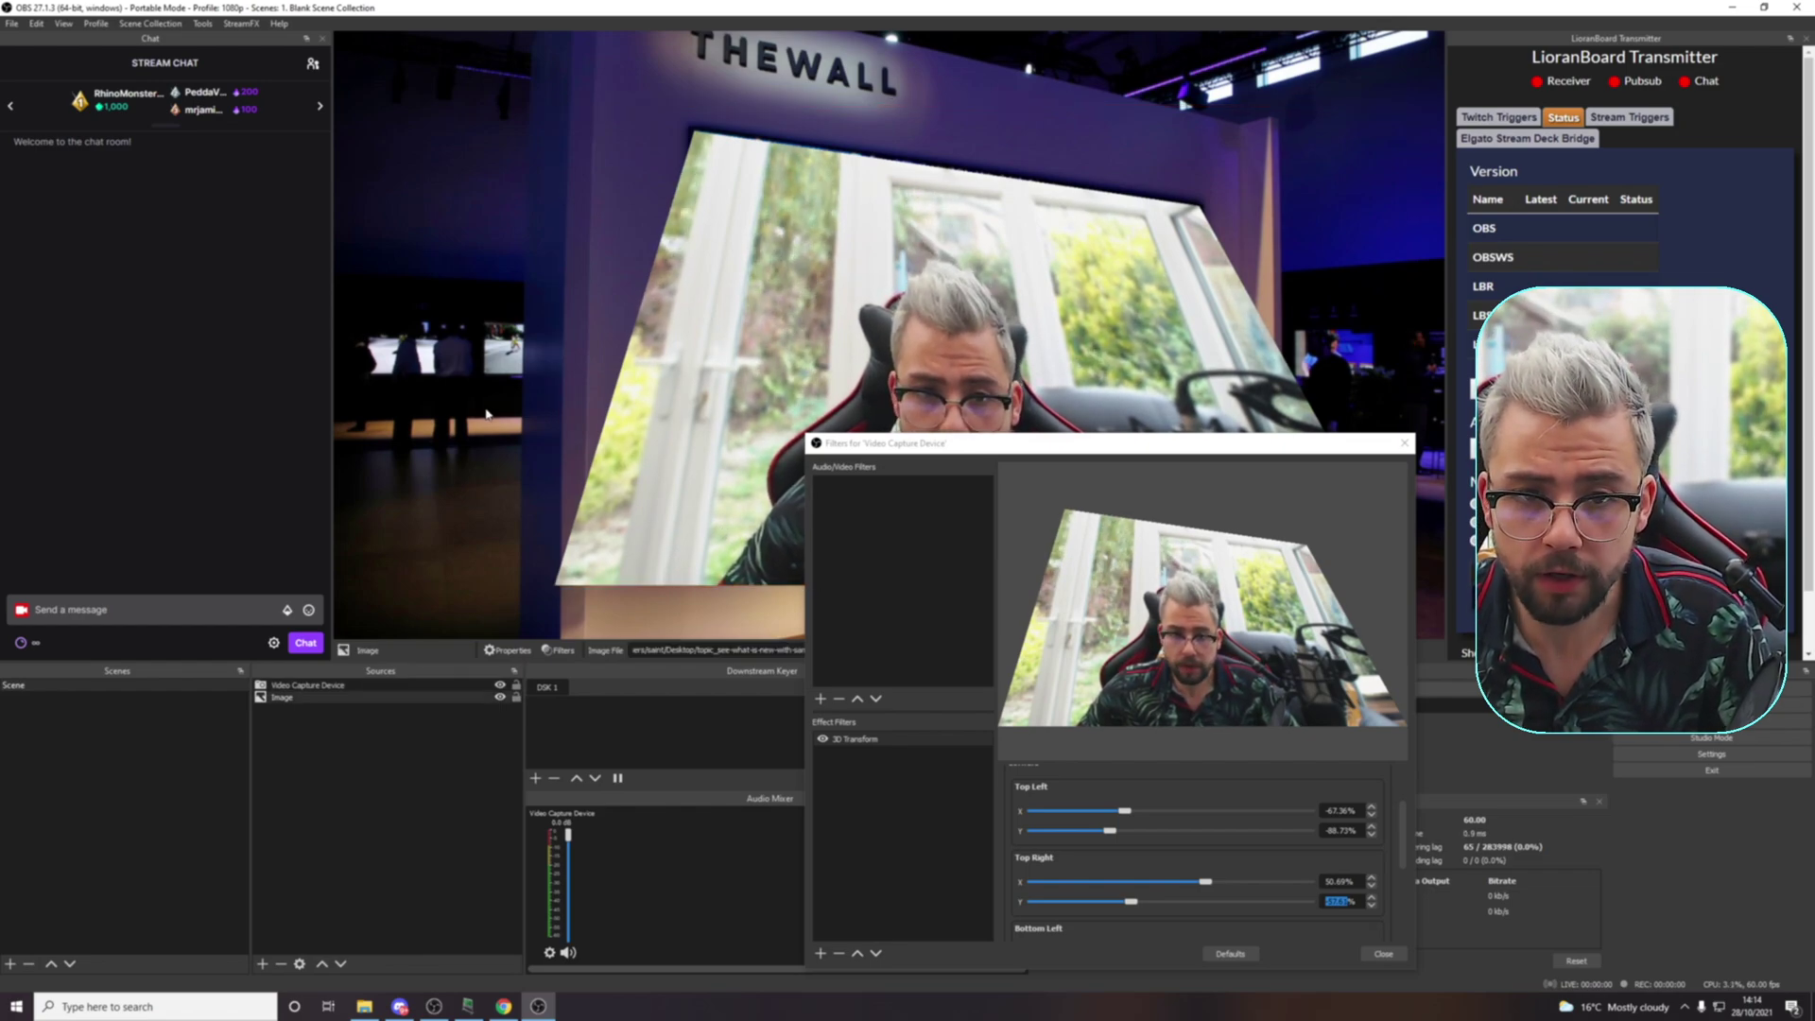
scroll(459, 337, "down", 2)
Set Bottom Left X to about -68.82% and Bottom Left Y to about 90.18%
scroll(491, 203, "down", 2)
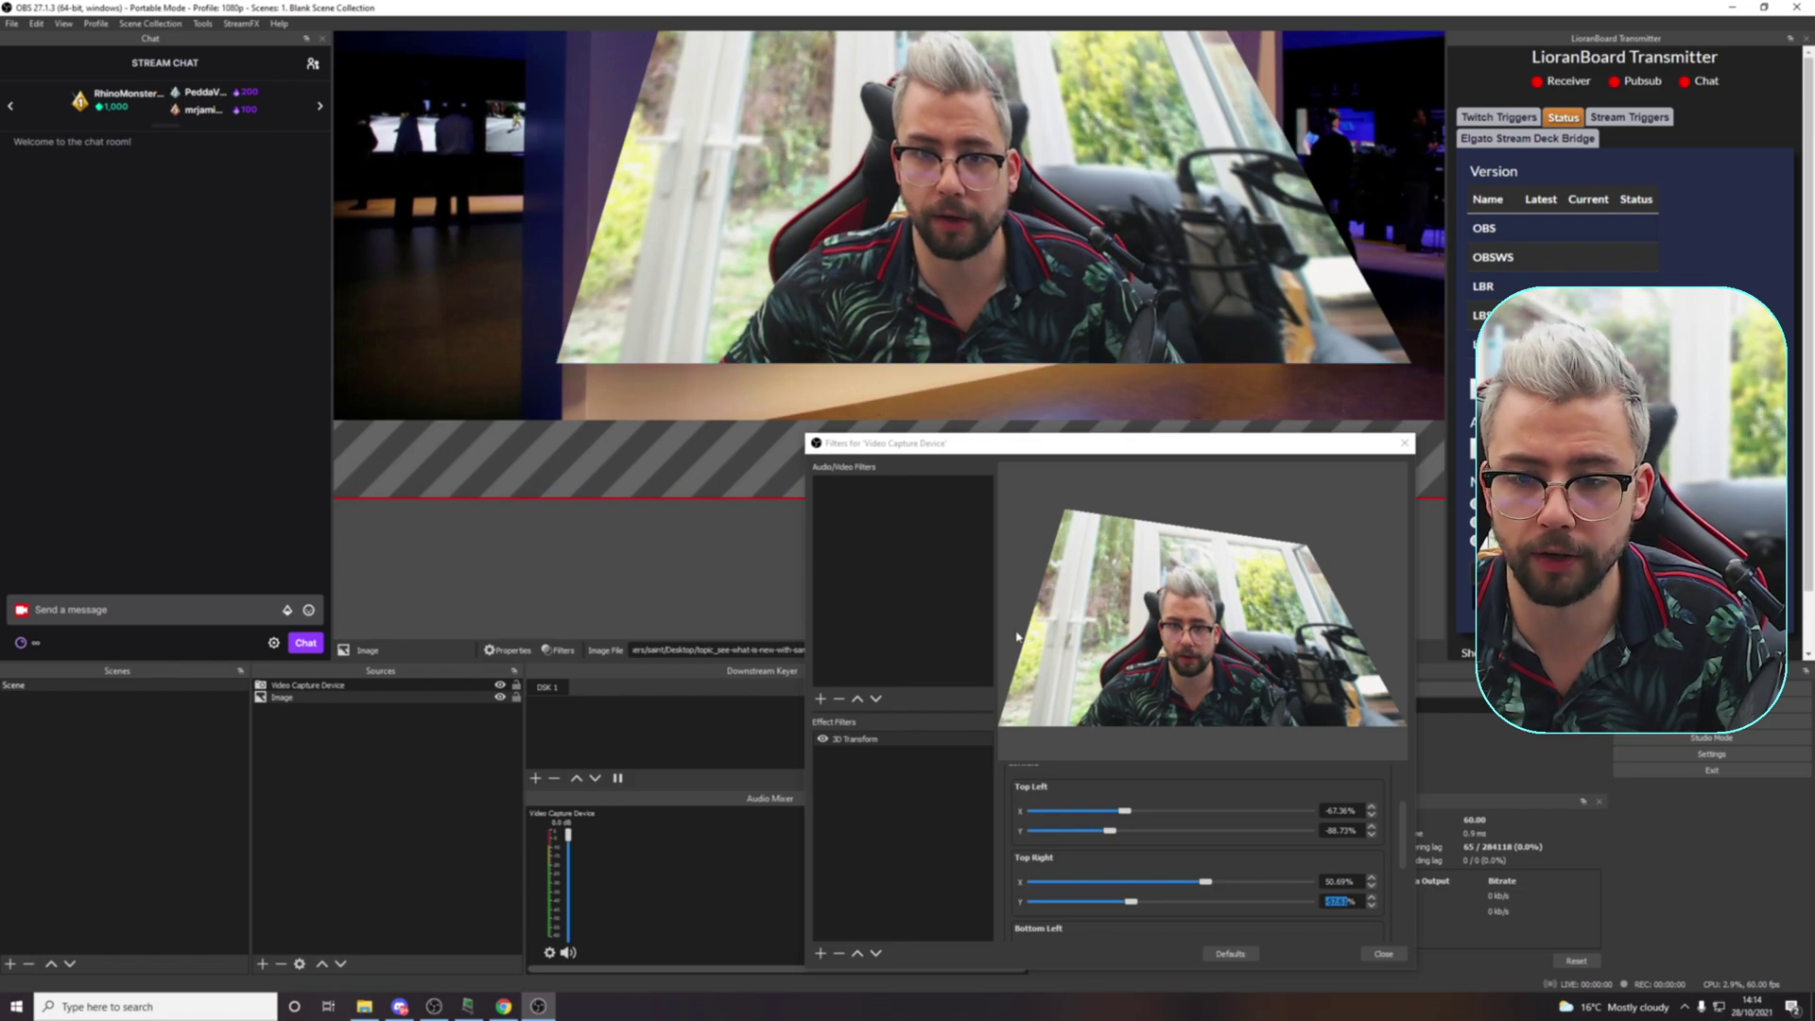
scroll(1085, 906, "down", 1)
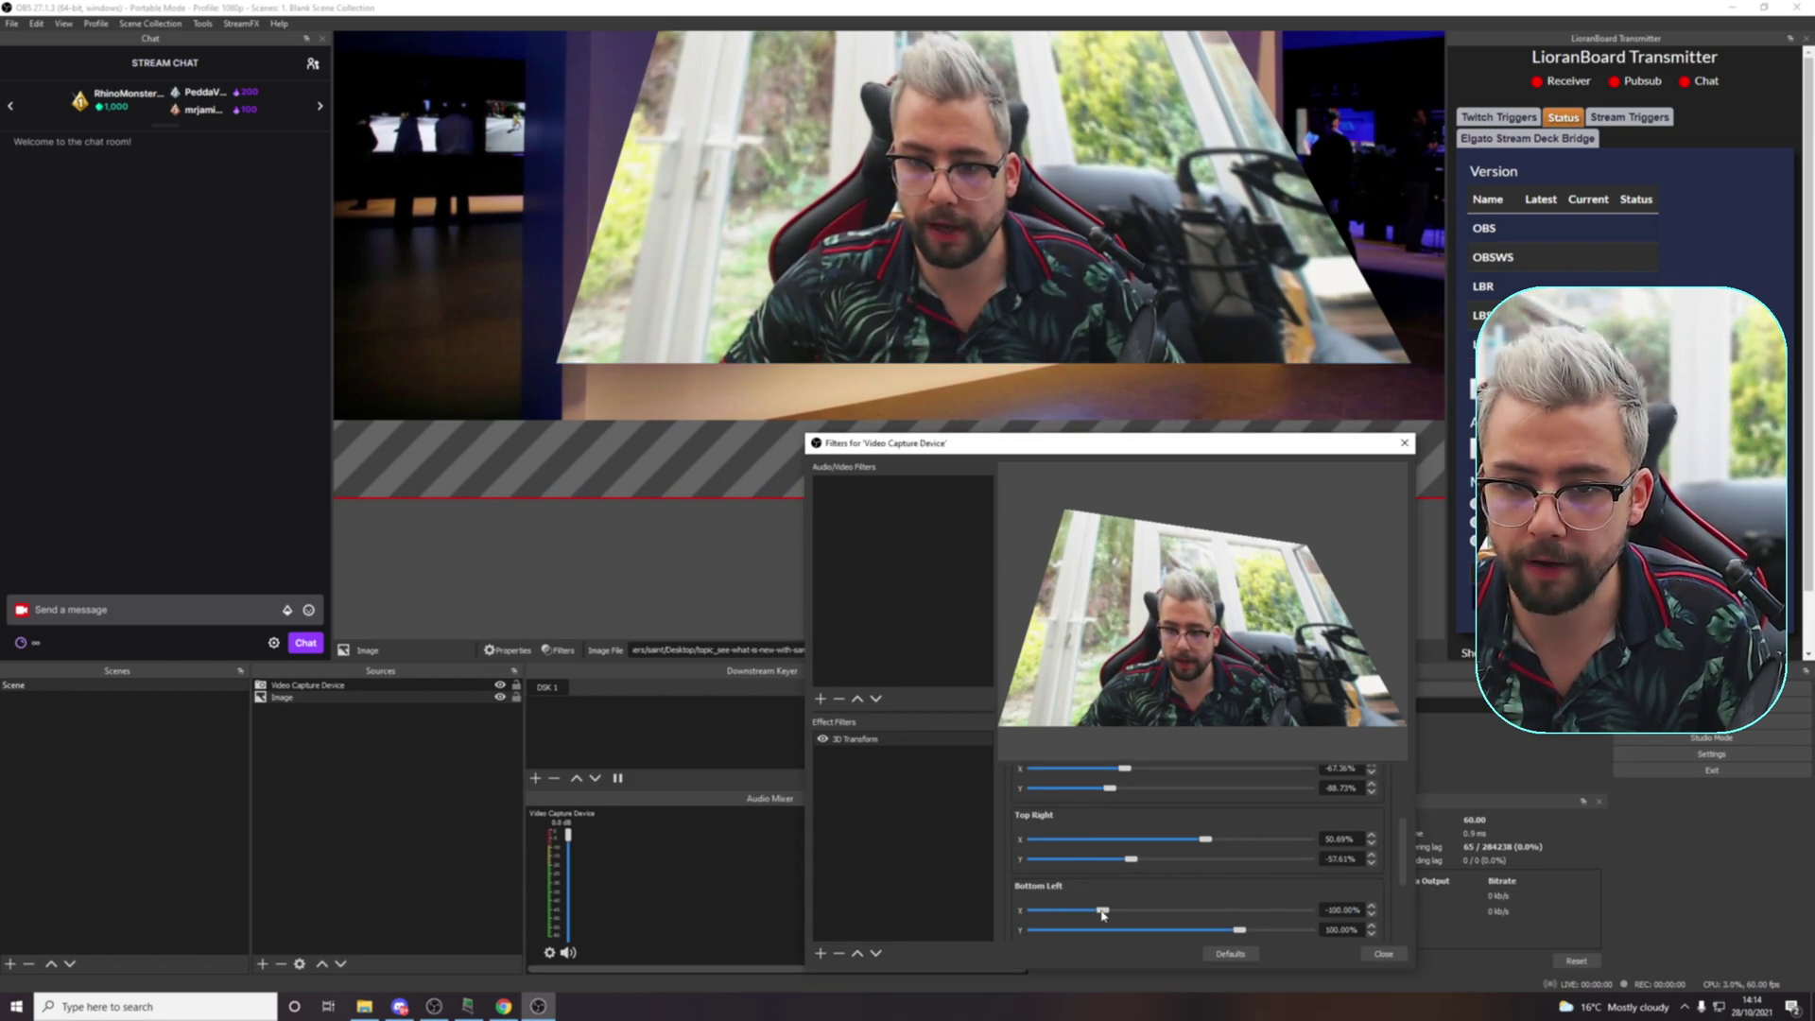
left_click_drag(1087, 910, 1124, 922)
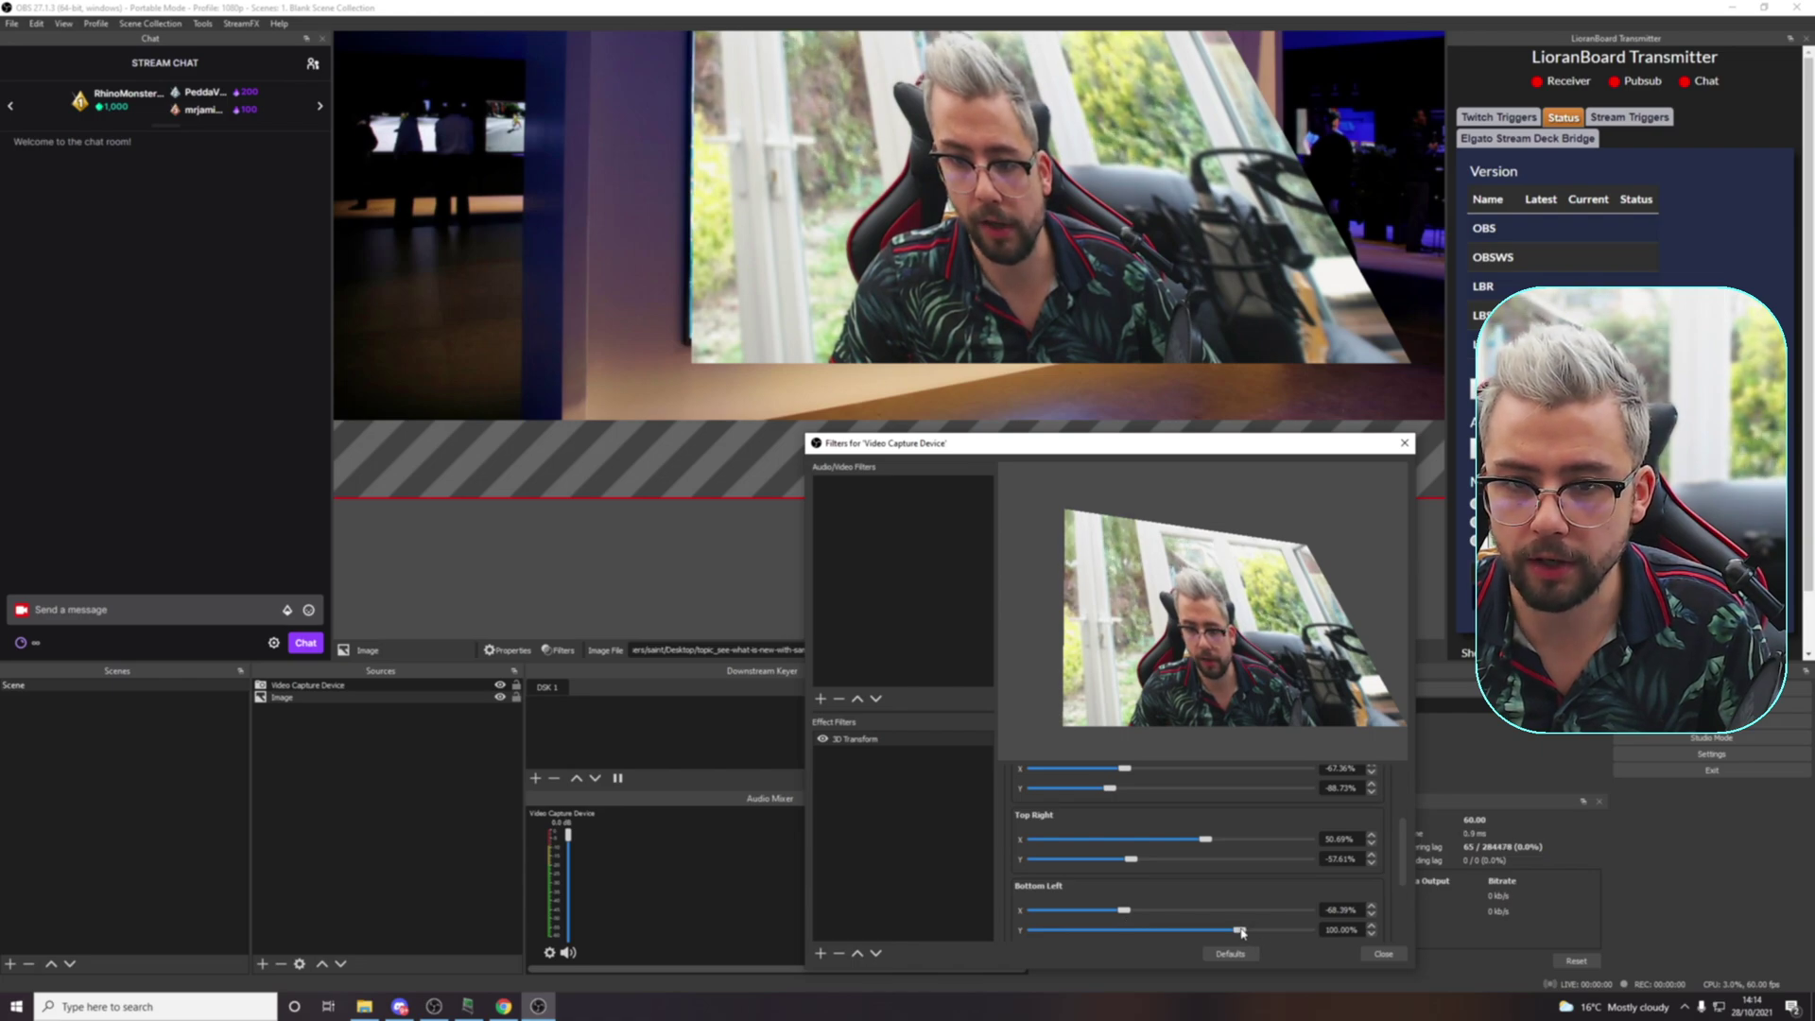
left_click_drag(1239, 930, 1234, 932)
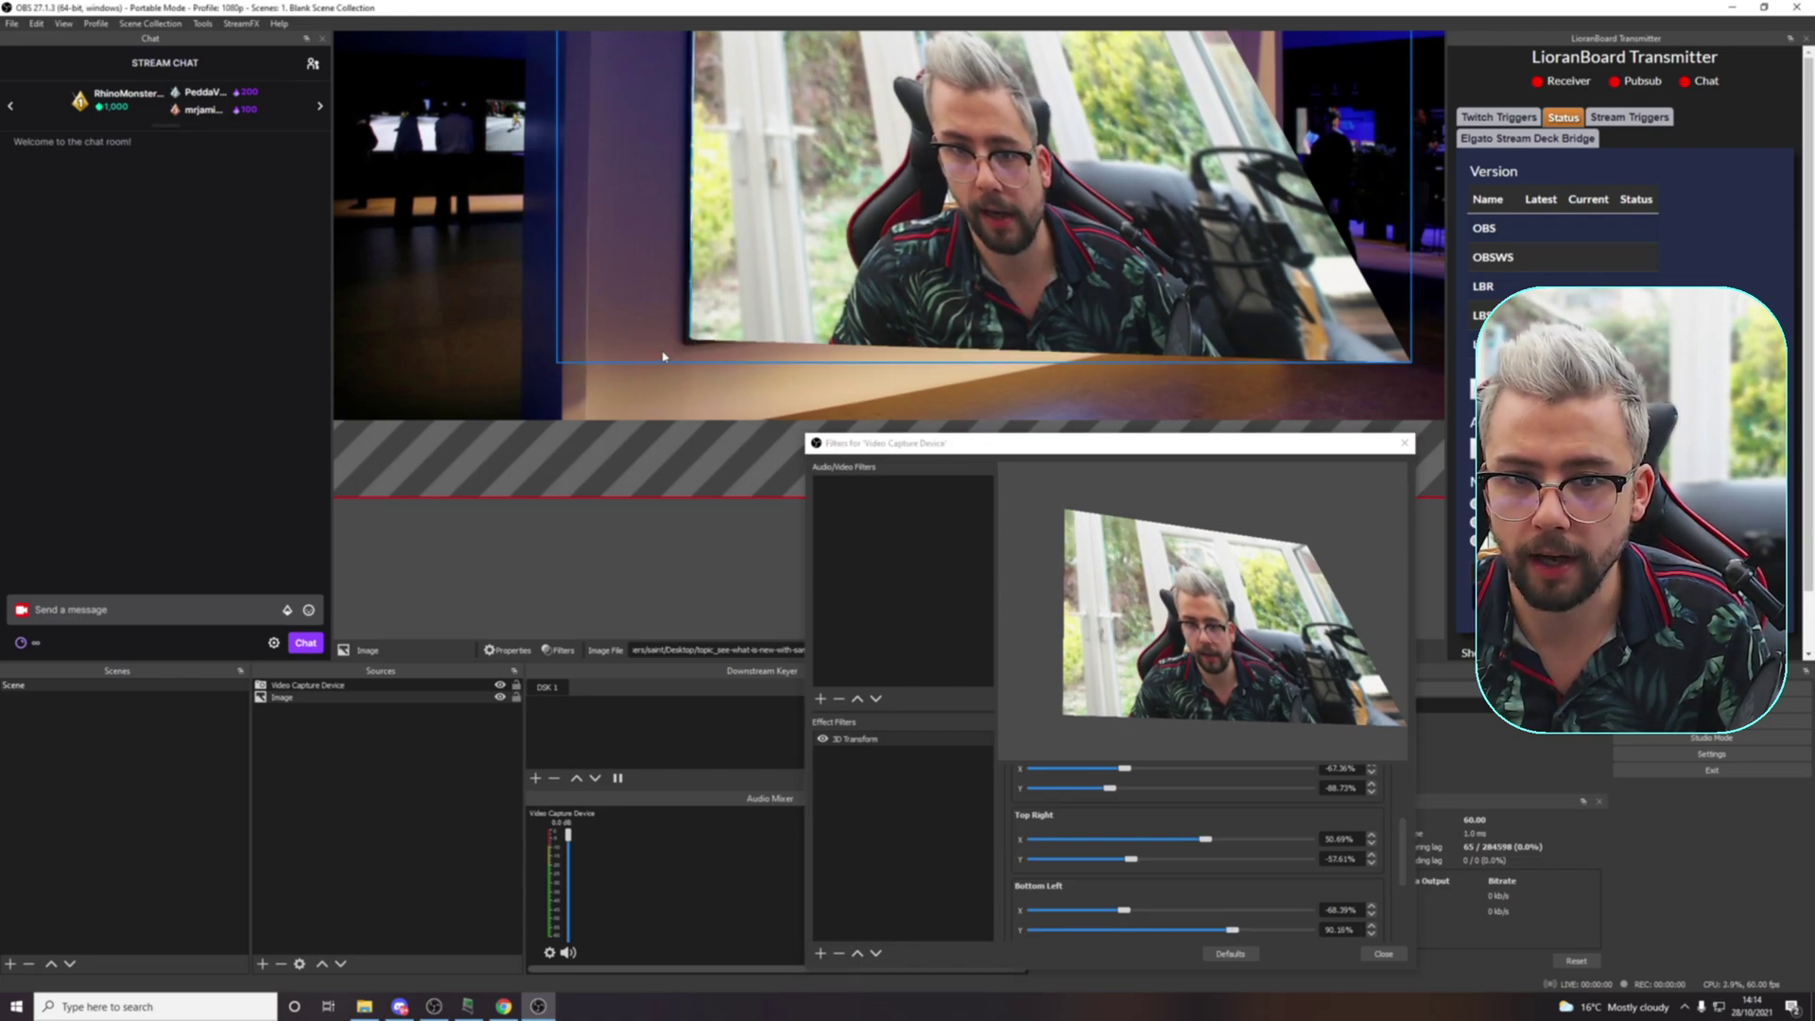
scroll(689, 470, "up", 5)
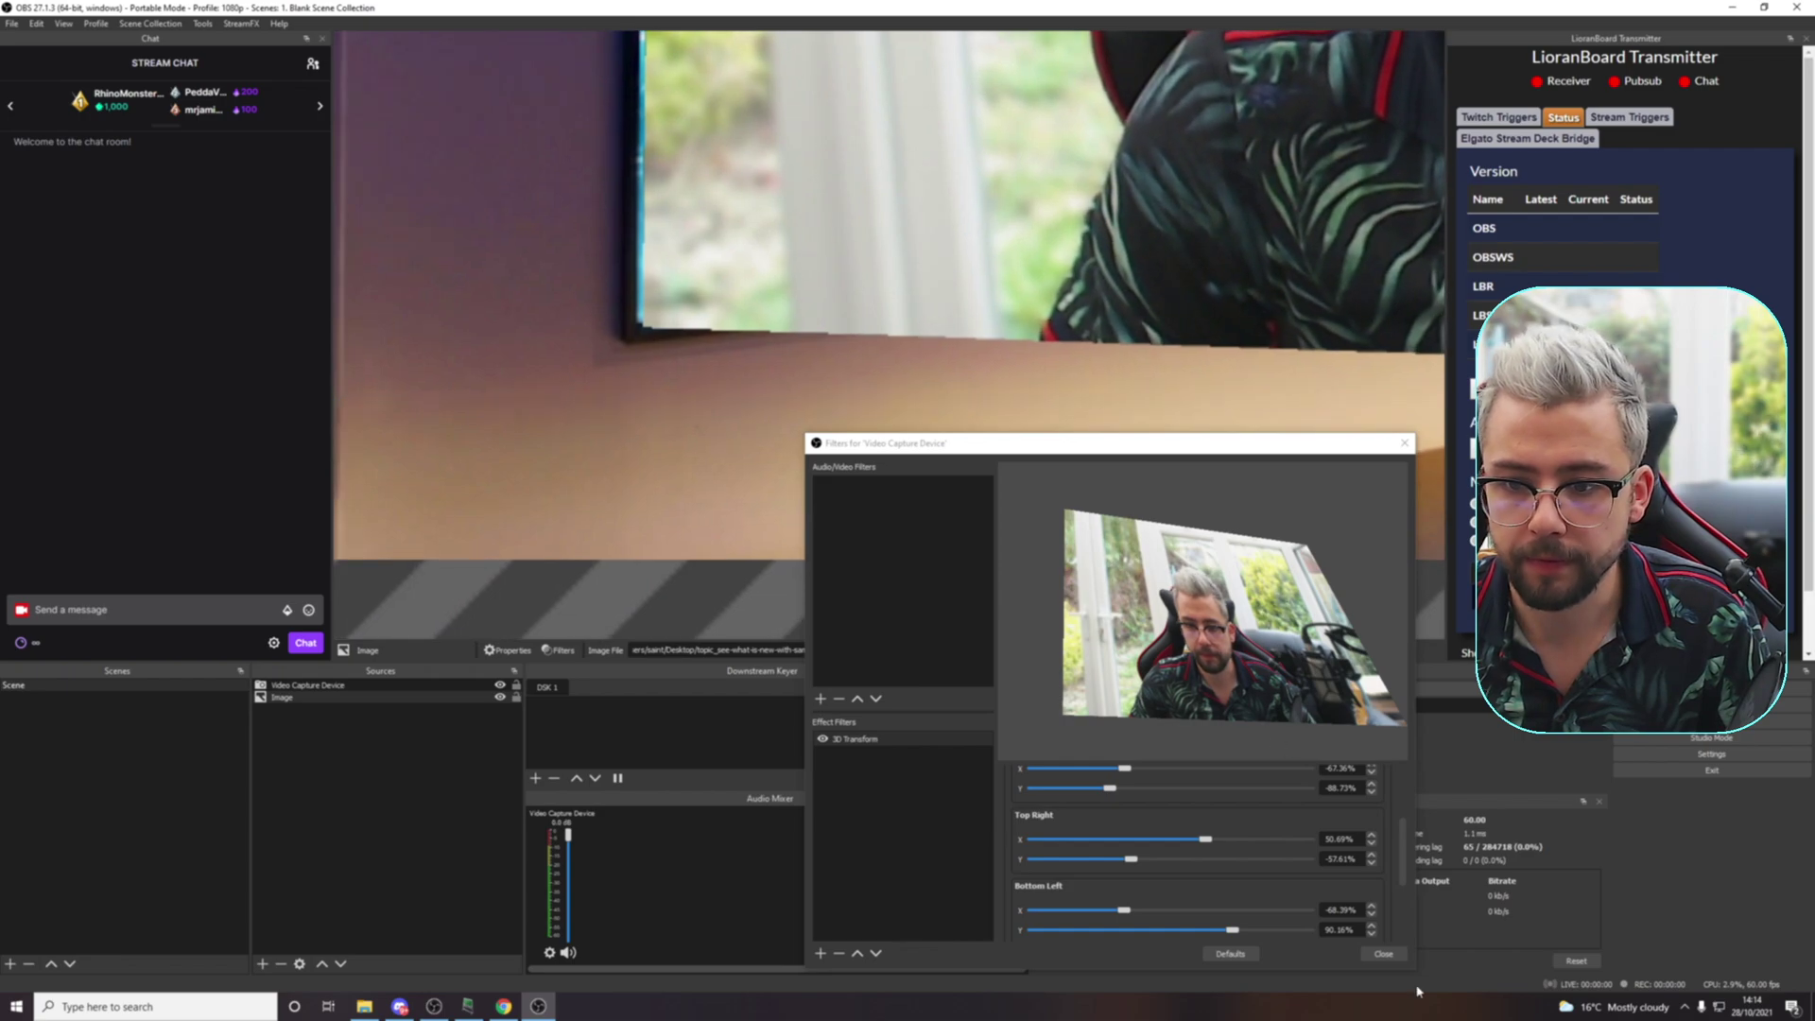
left_click(1333, 892)
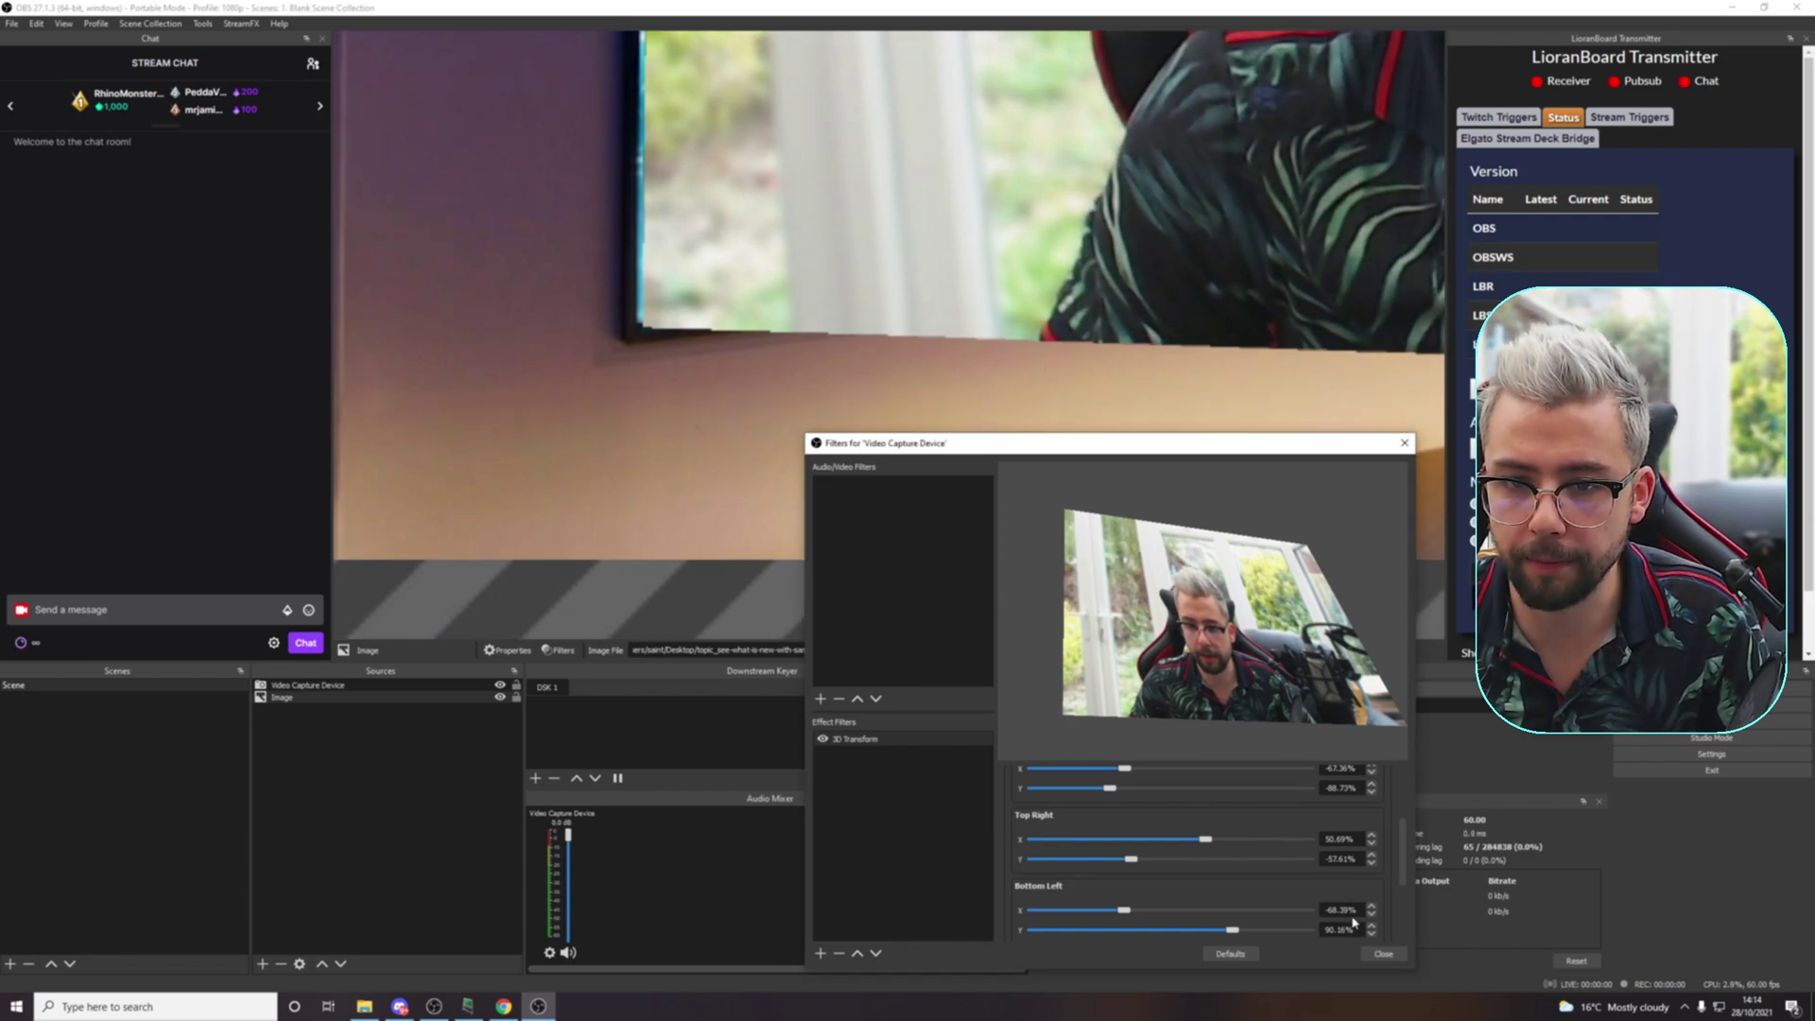
key("Tab")
key("Tab")
key("Tab")
key("Tab")
key("Tab")
key("Tab")
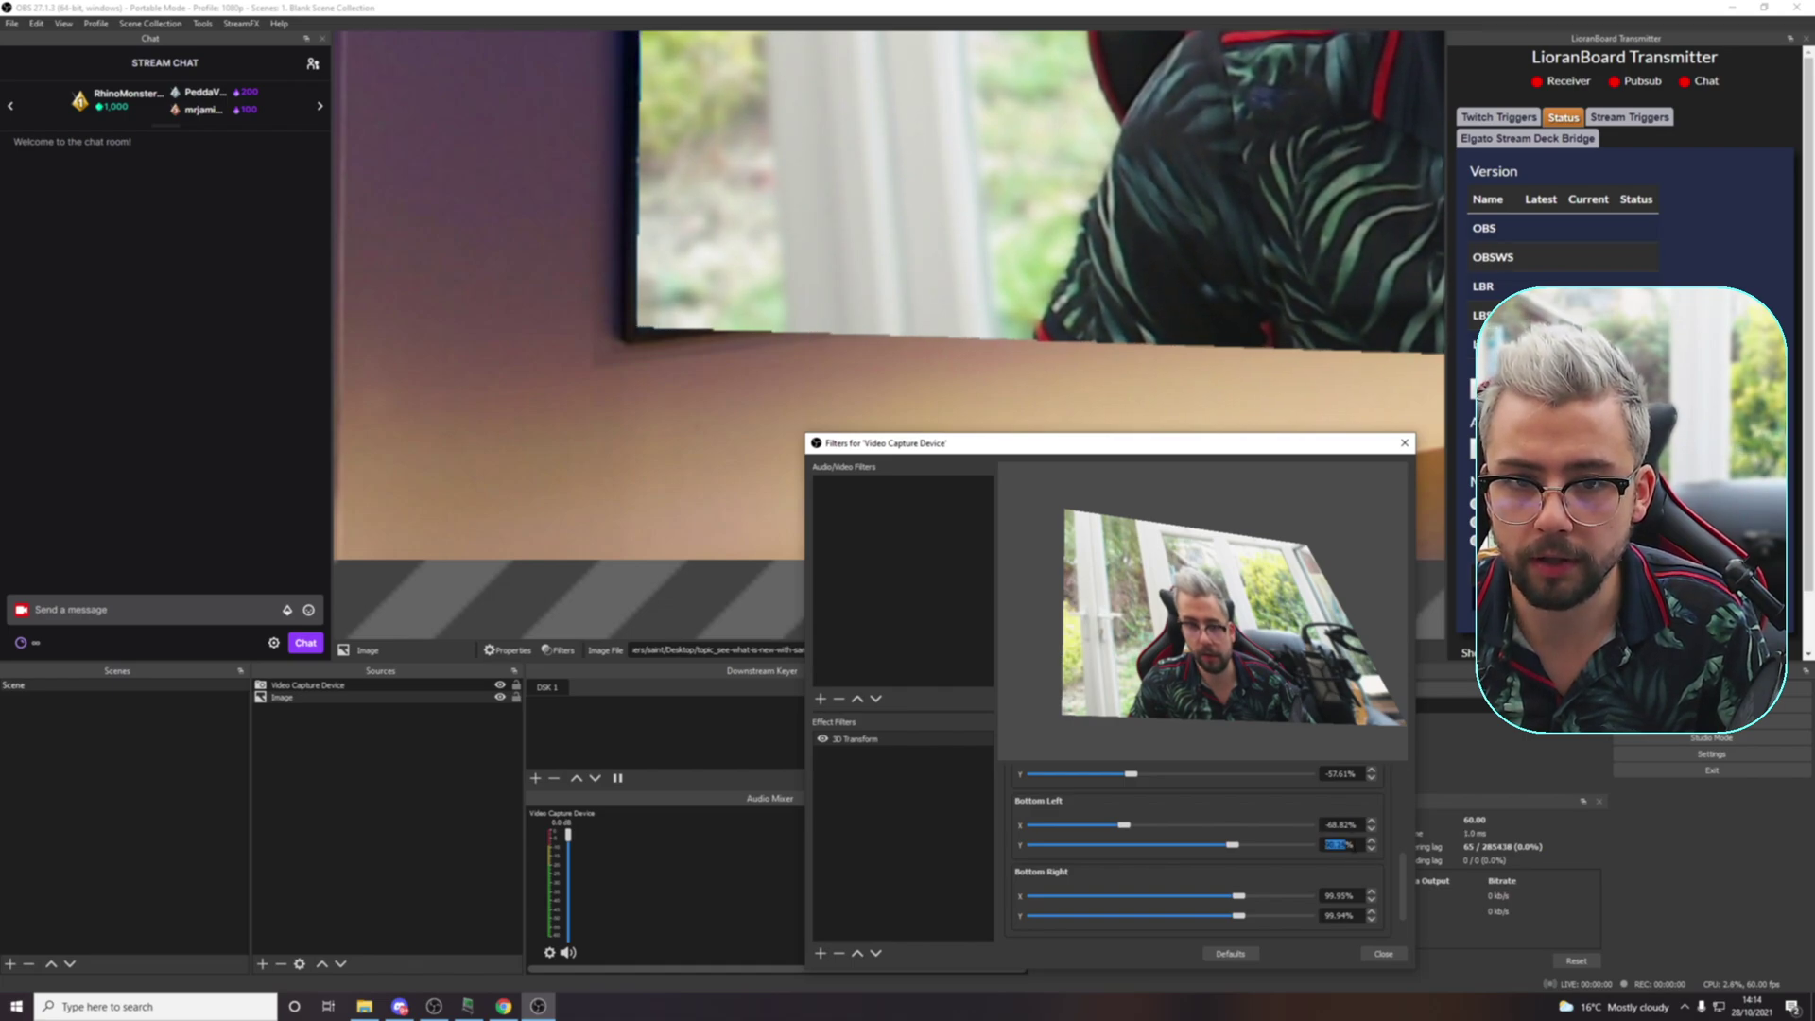
left_click(613, 132)
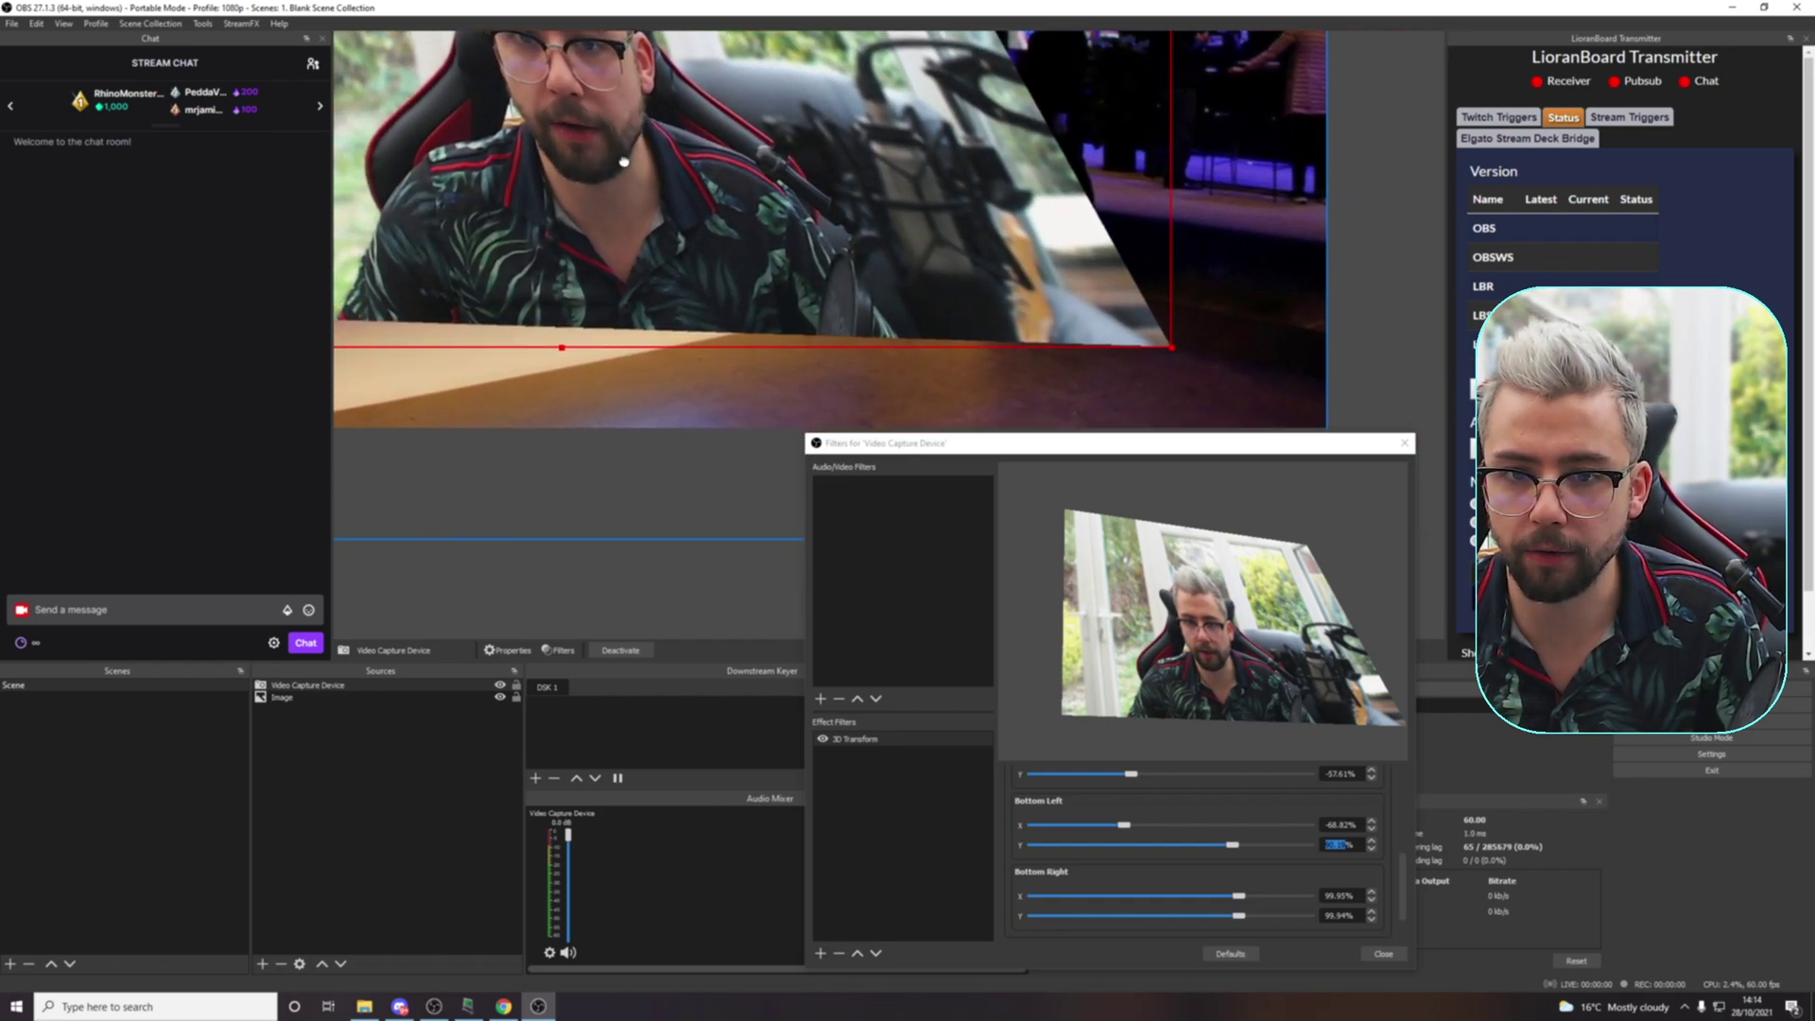
Set Bottom Right X to about 50.98% and Bottom Right Y to about 61%, checking the webcam's fit
left_click_drag(1238, 894, 1206, 903)
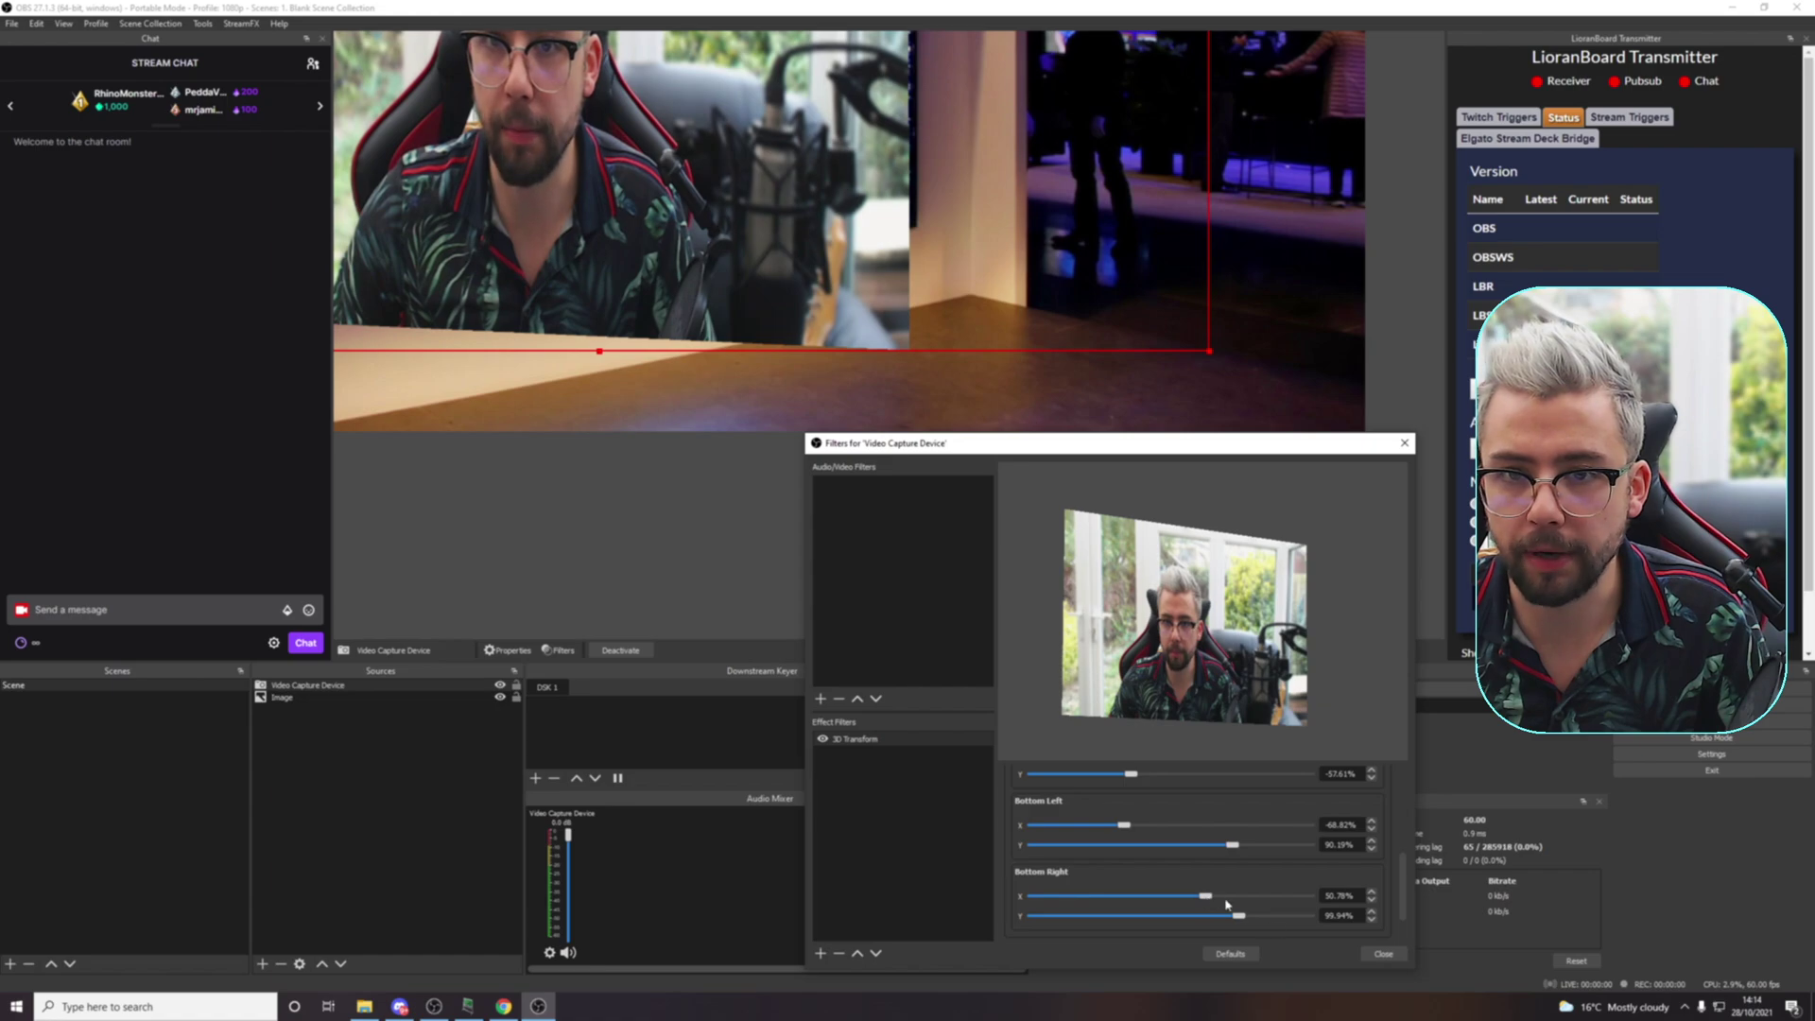
left_click_drag(1240, 916, 1213, 917)
left_click(890, 337)
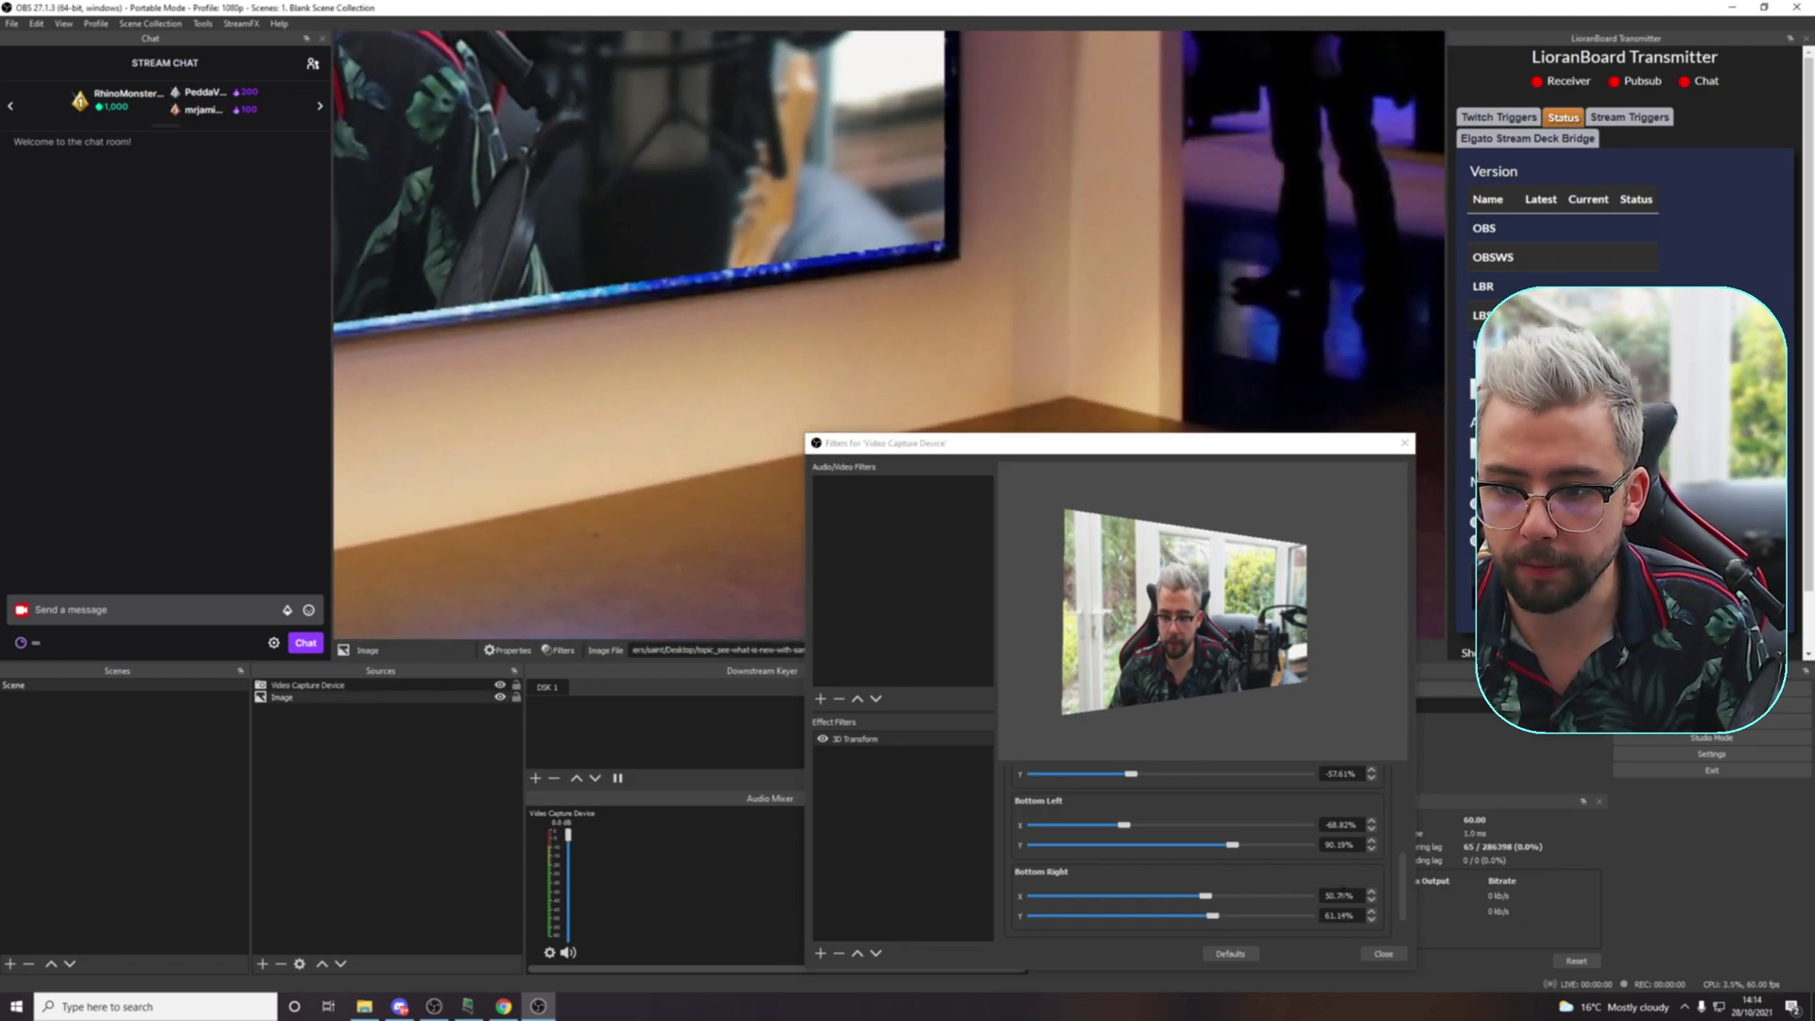
double_click(1335, 896)
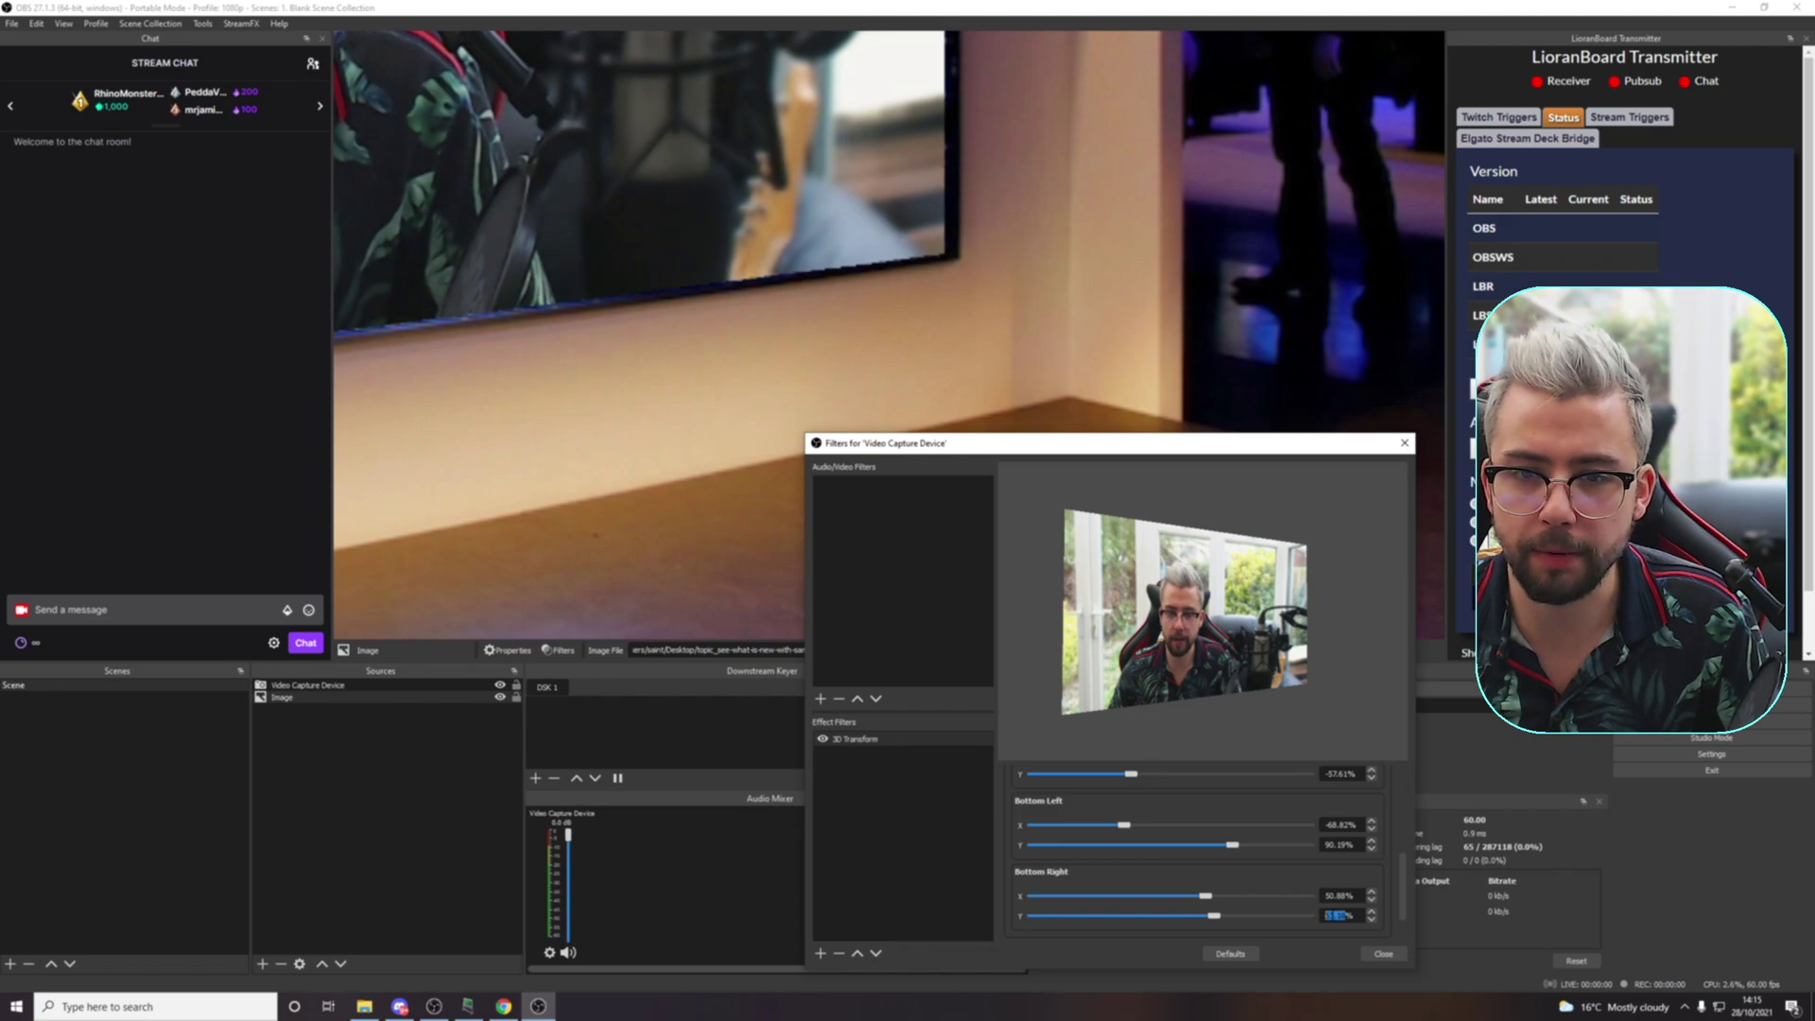
left_click(1167, 223)
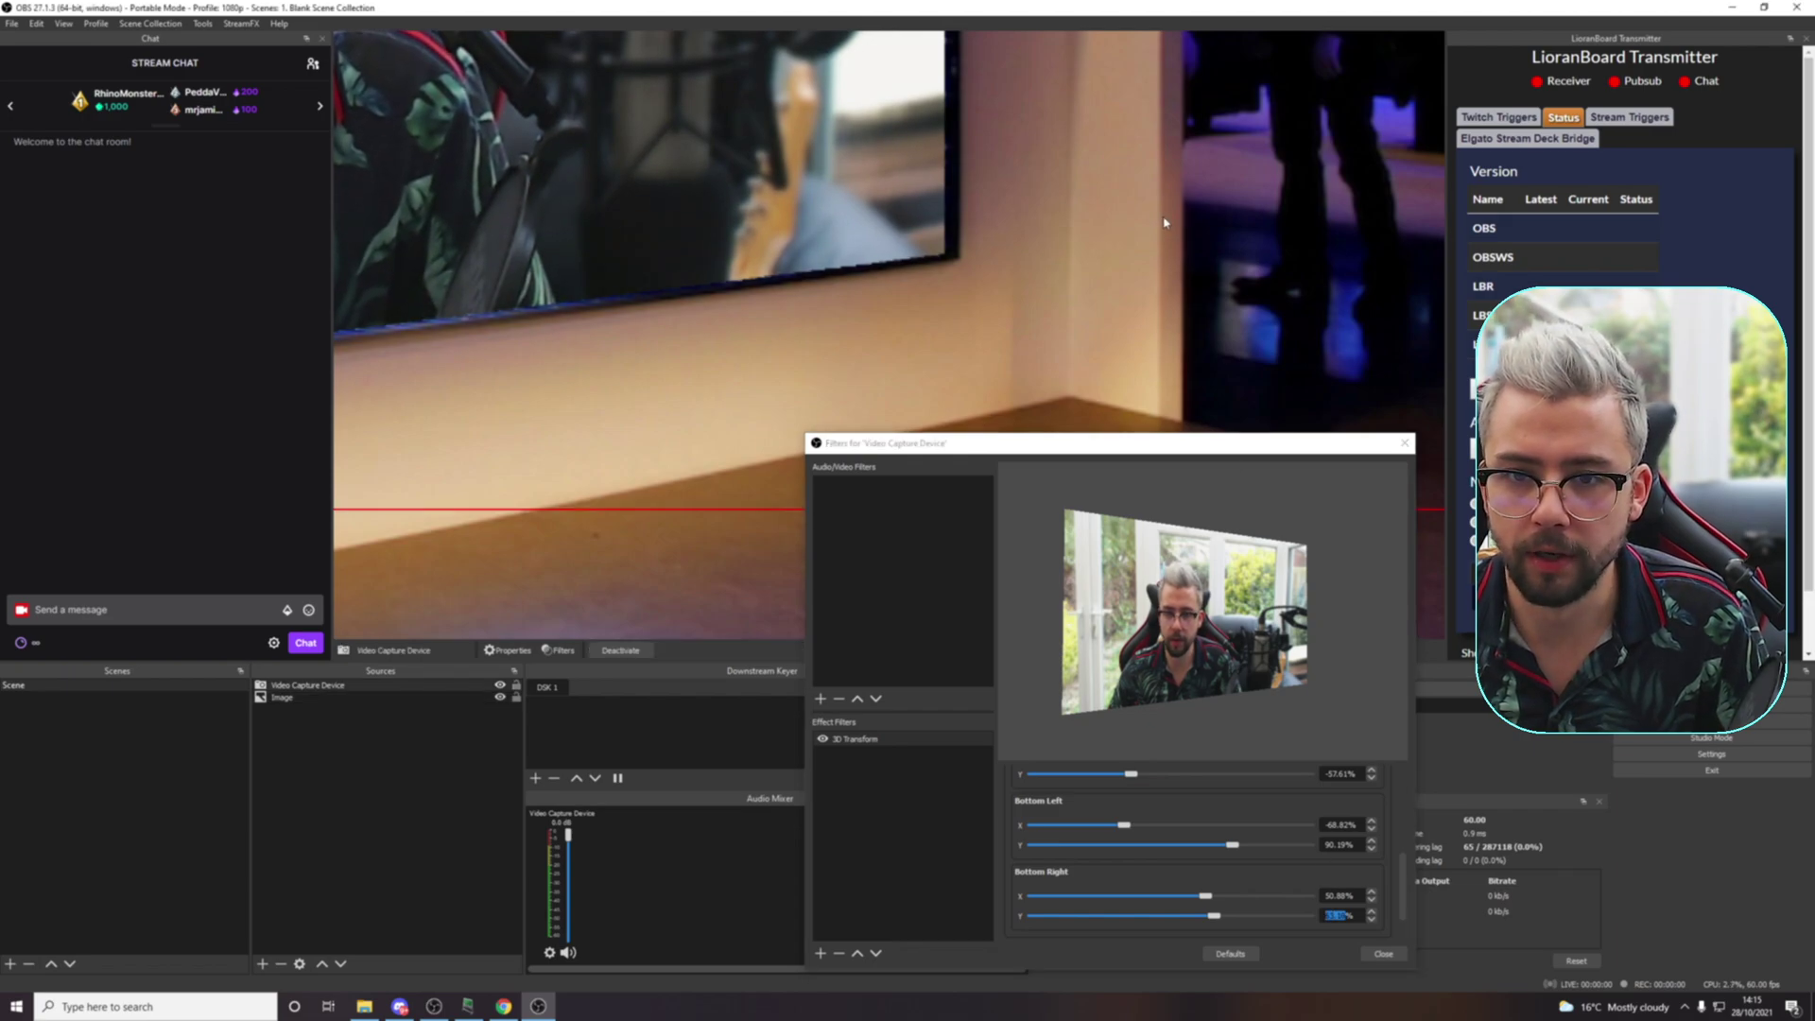
Close the filter settings and nudge the Video Capture Device right and down into the TV screen's frame
left_click(1406, 450)
scroll(1123, 445, "down", 5)
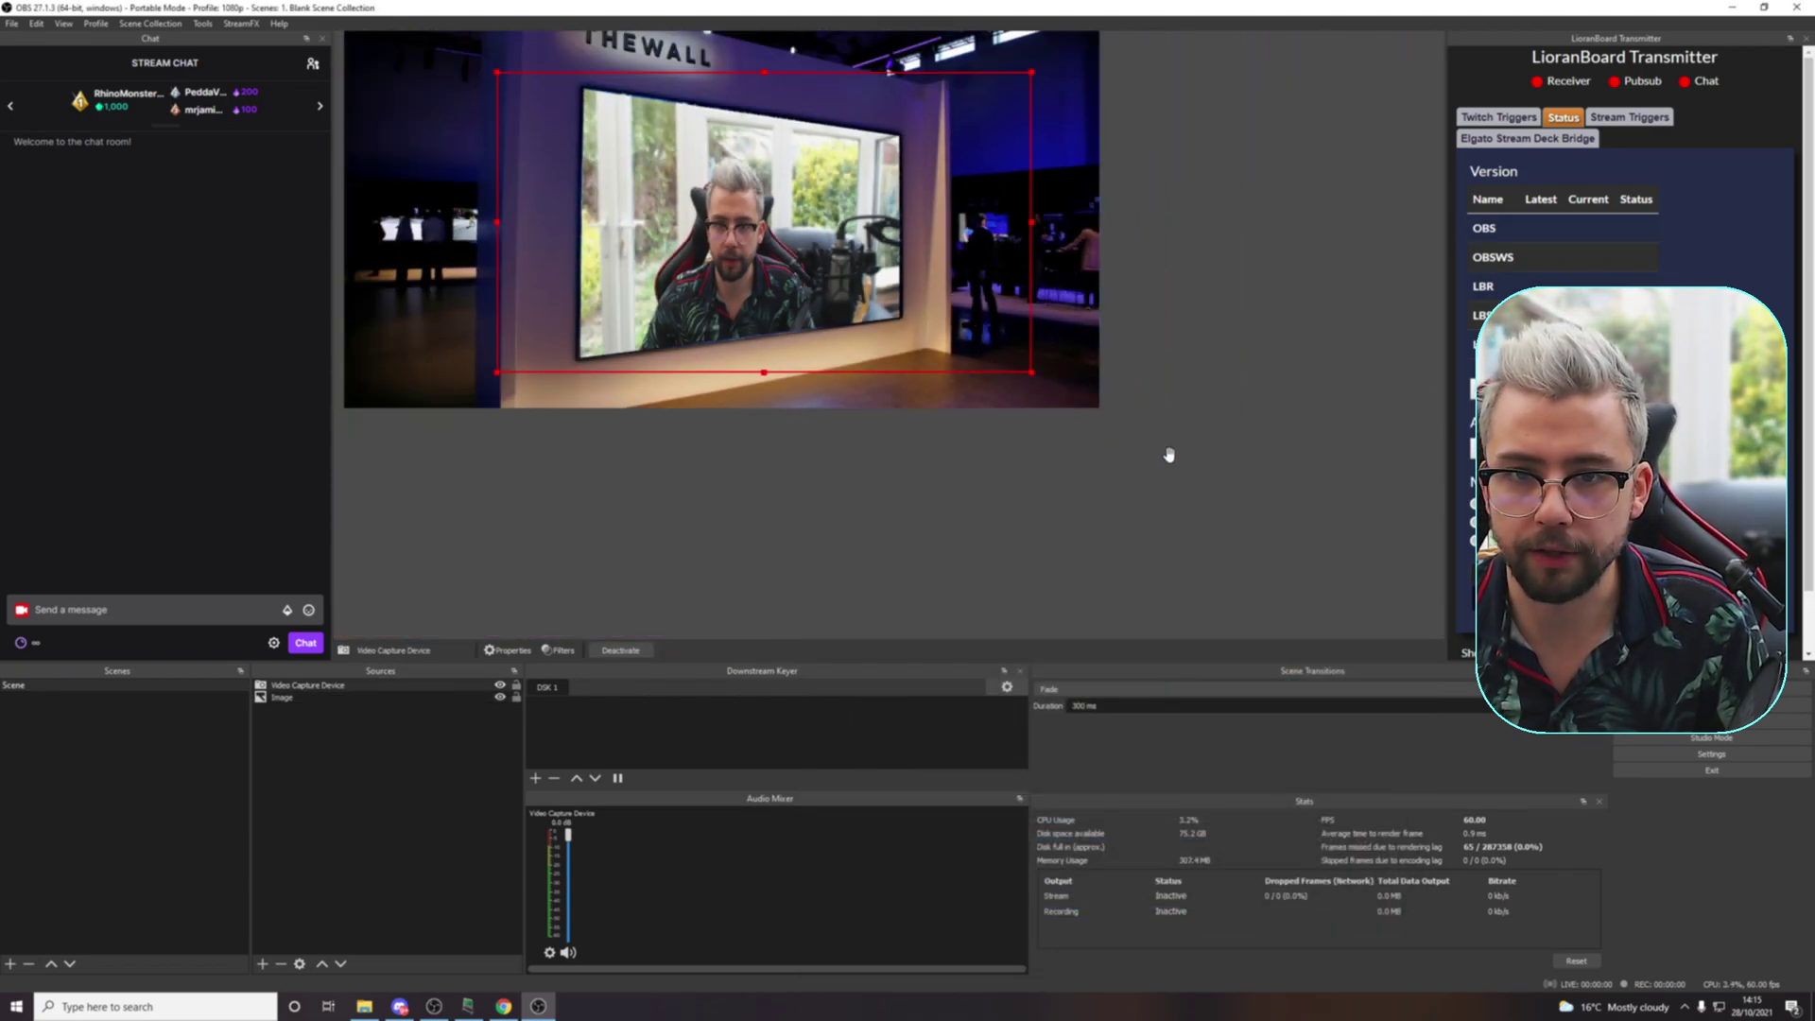
left_click(924, 530)
scroll(718, 454, "up", 5)
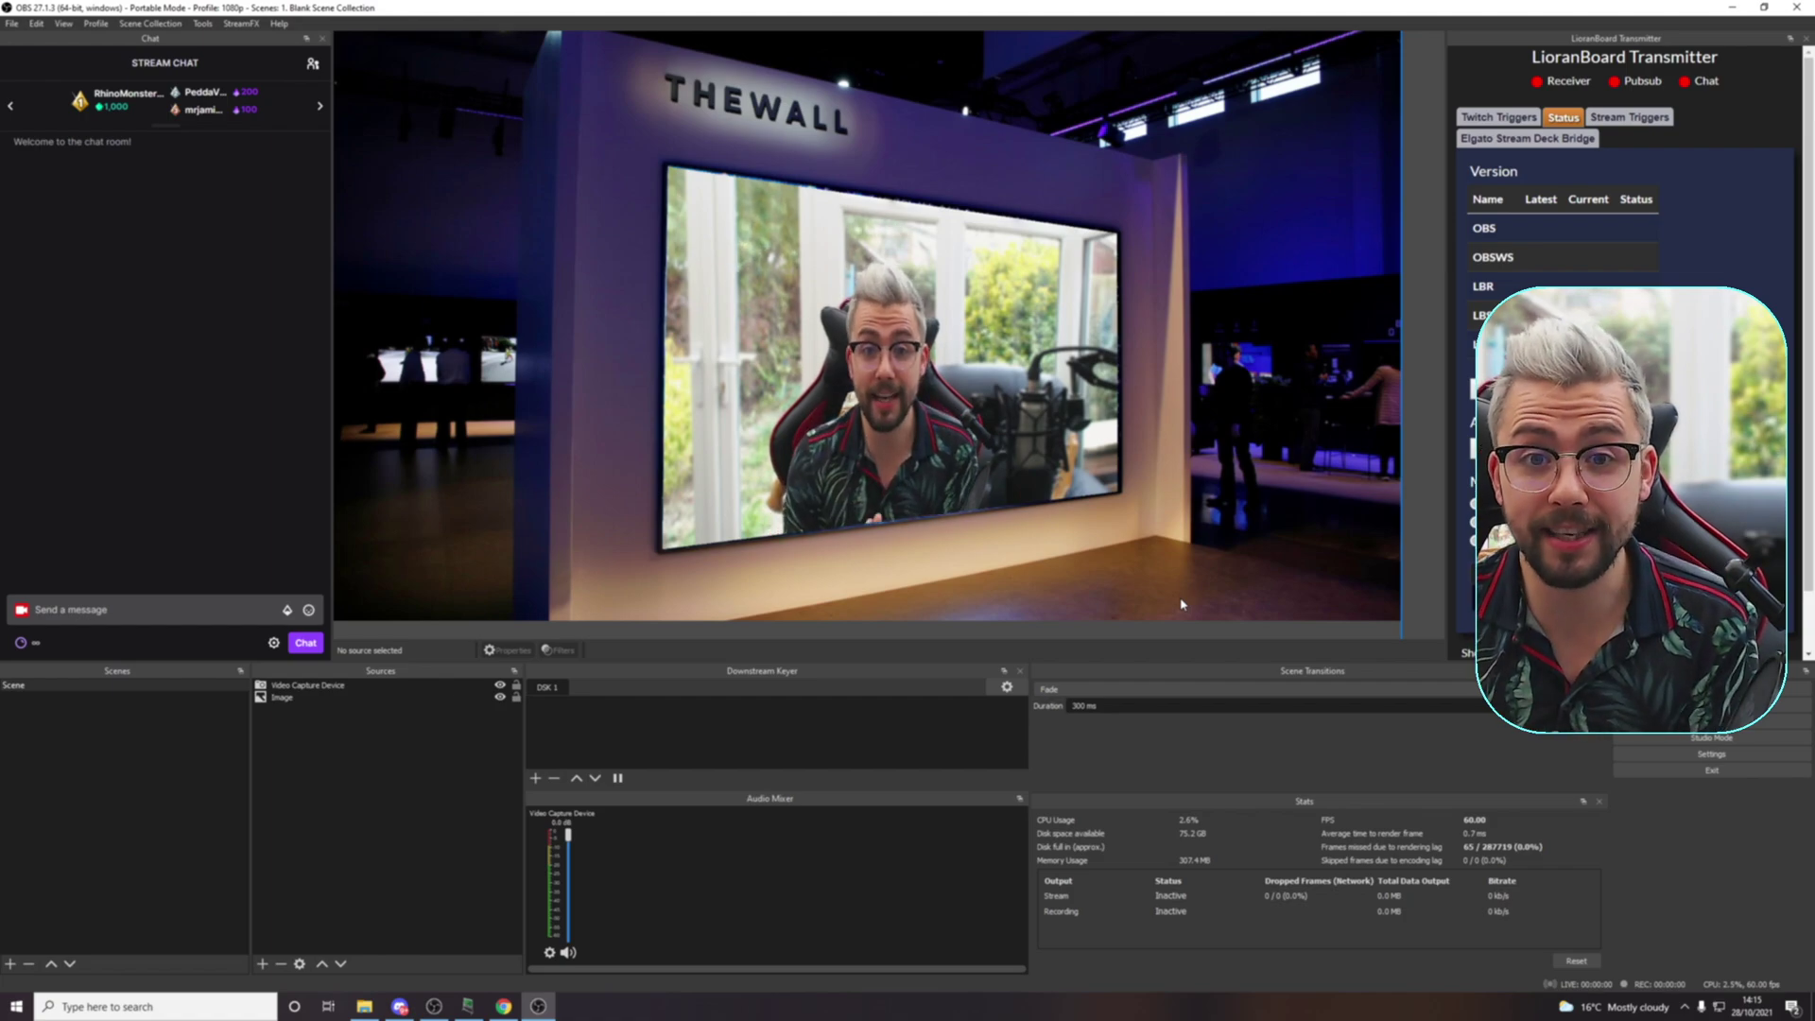
mouse_move(823, 293)
left_mouse_down()
mouse_move(860, 315)
mouse_move(823, 294)
left_mouse_up()
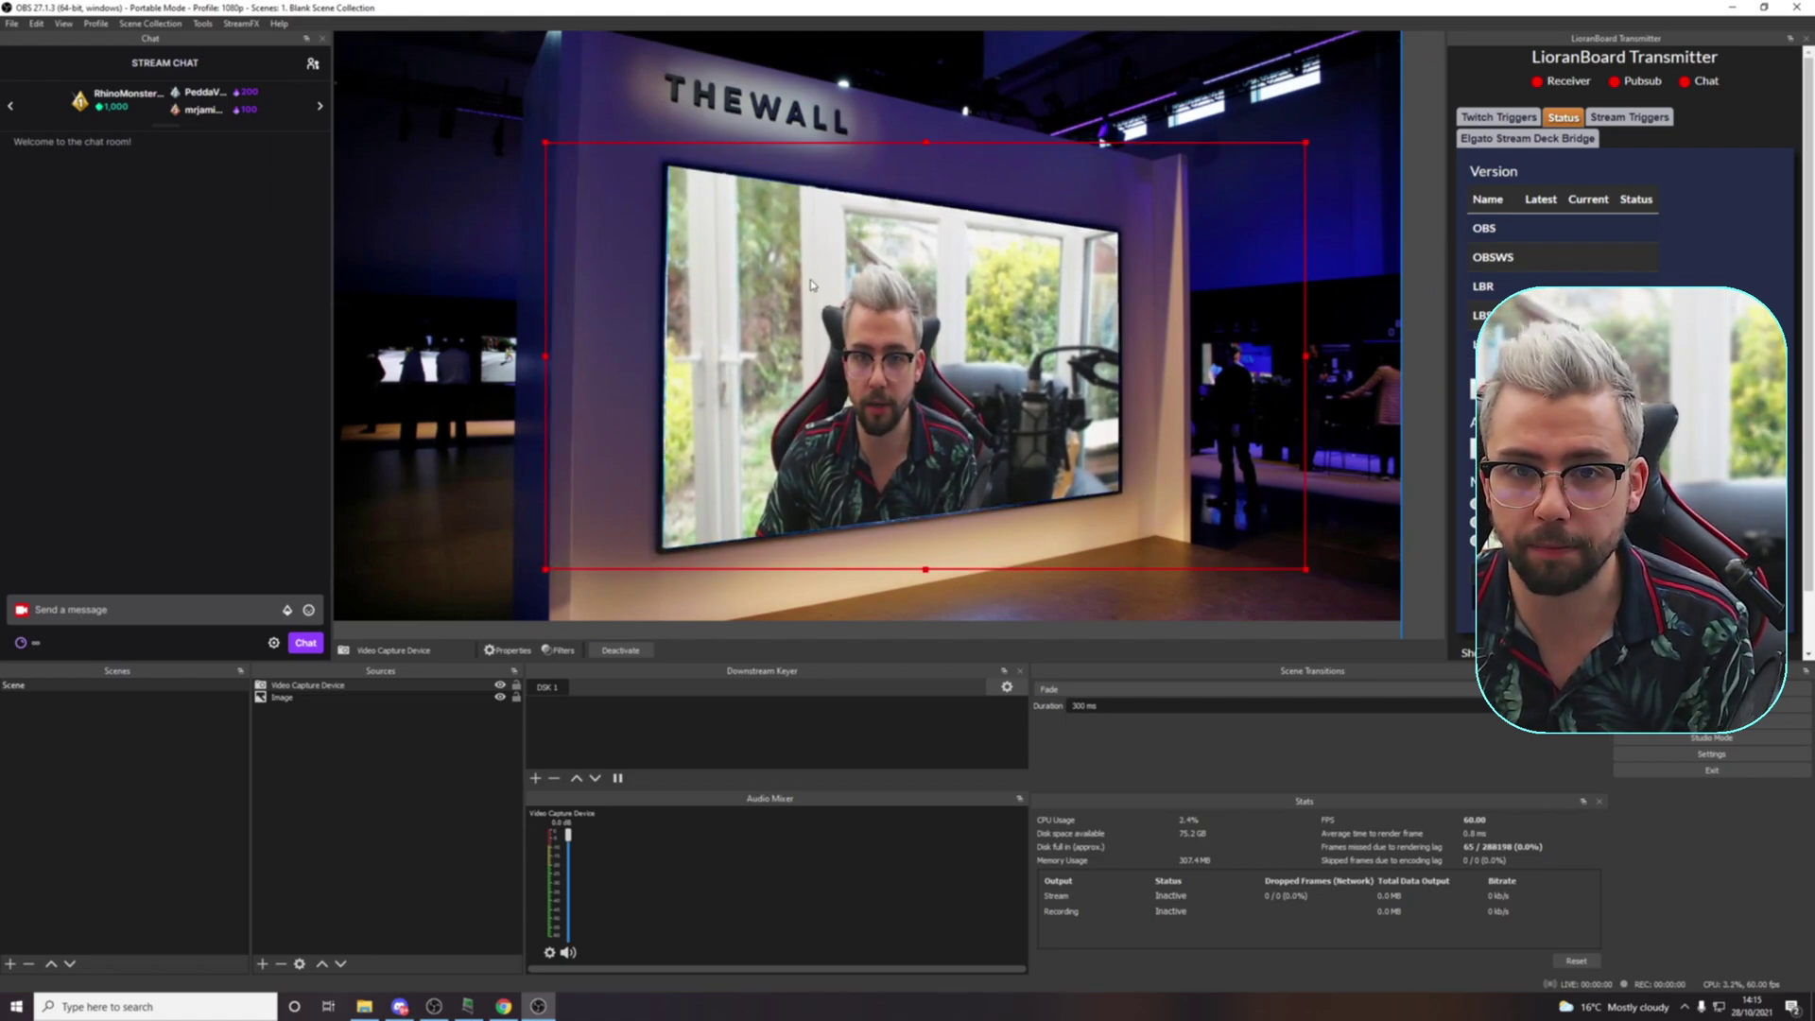